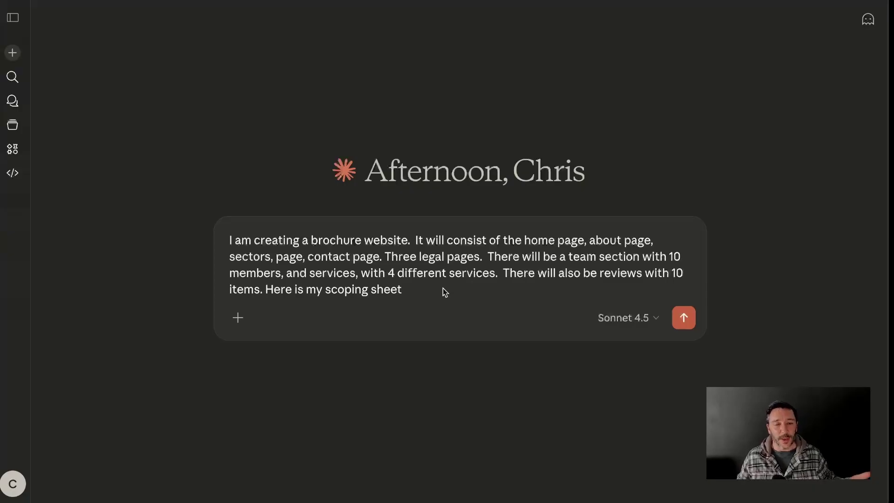
Remove the stray comma after "sectors" in the brochure website prompt, attach the scoping sheet PDF and submit it
click(273, 256)
key(BackSpace)
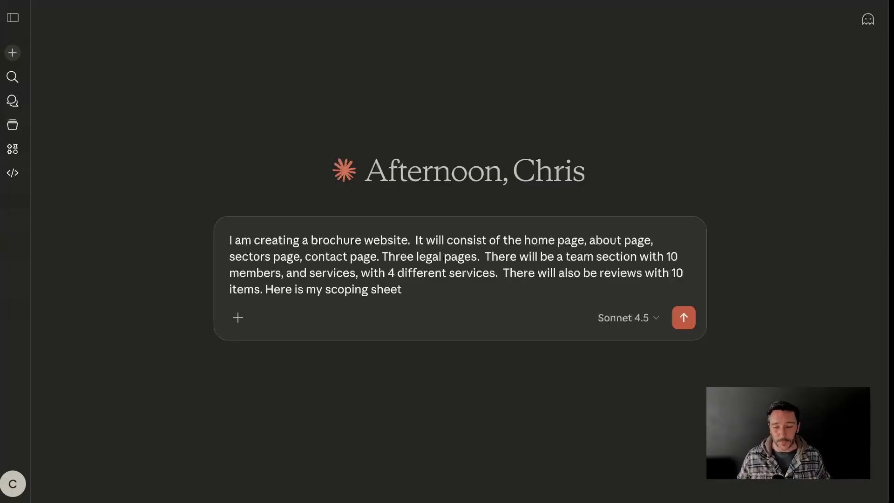
drag(420, 502, 435, 310)
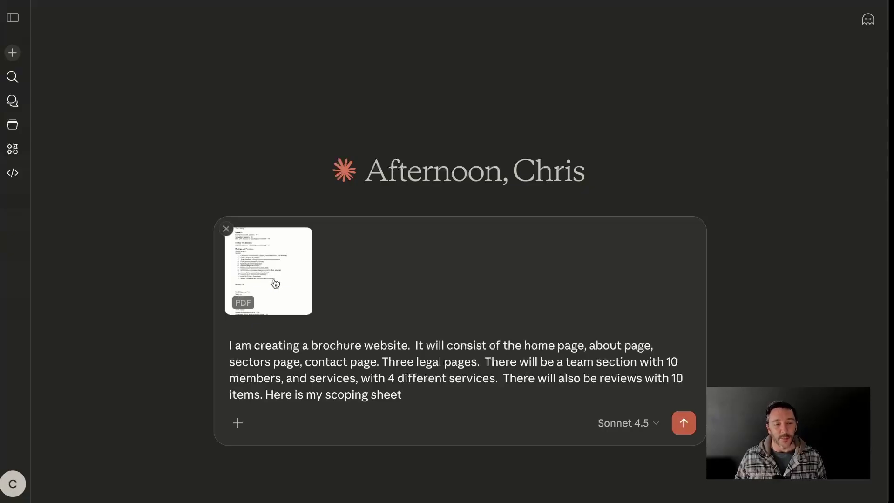
click(684, 427)
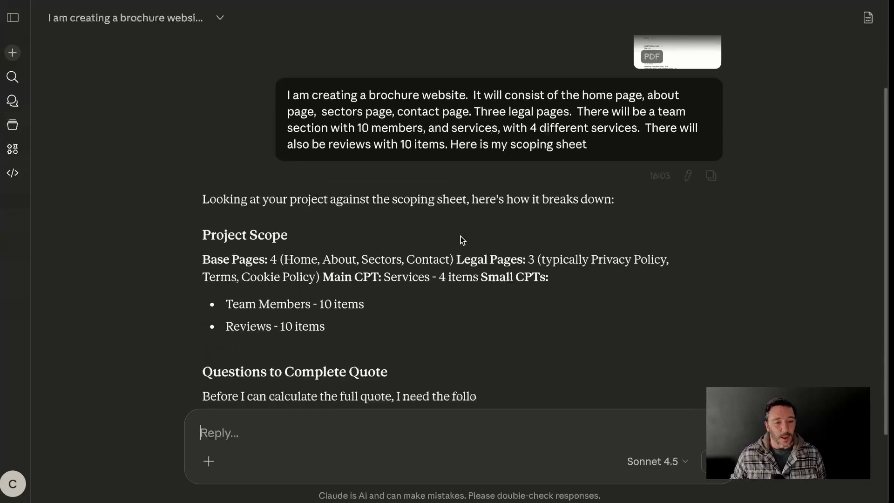
Read through the project scope breakdown and the questions needed to complete the quote
scroll(461, 236, up, 1)
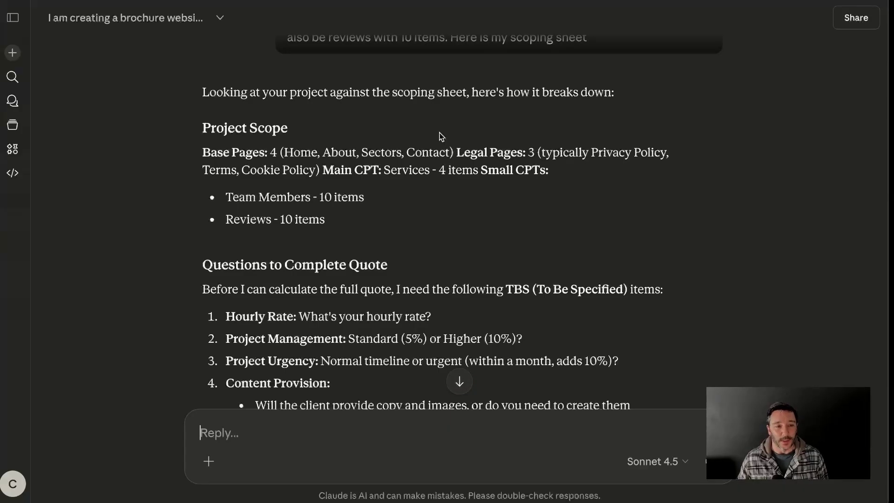
scroll(228, 145, down, 1)
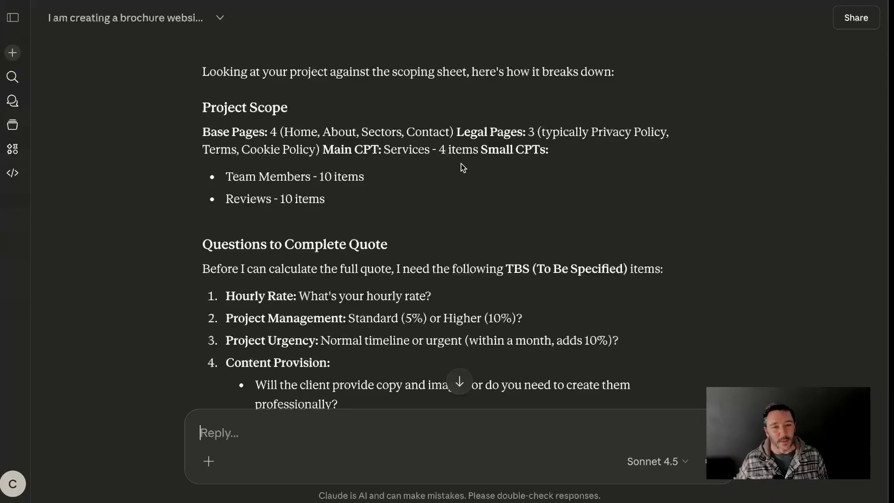
scroll(406, 151, down, 1)
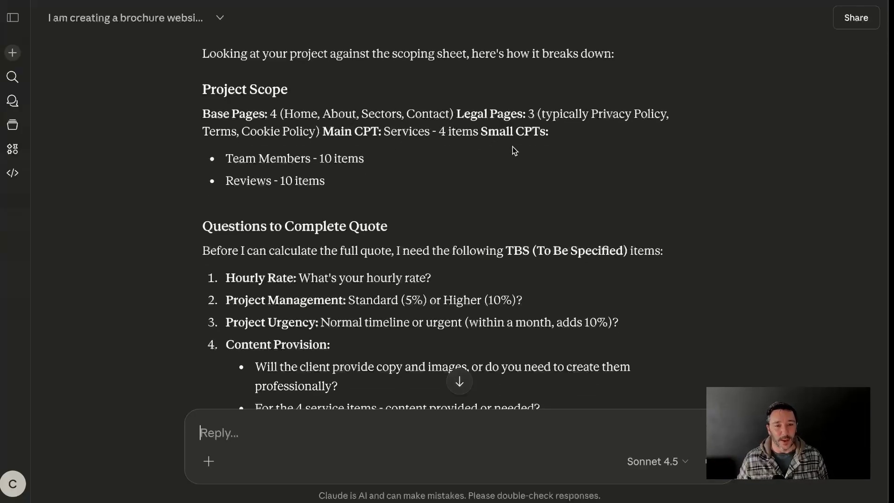
scroll(519, 152, down, 1)
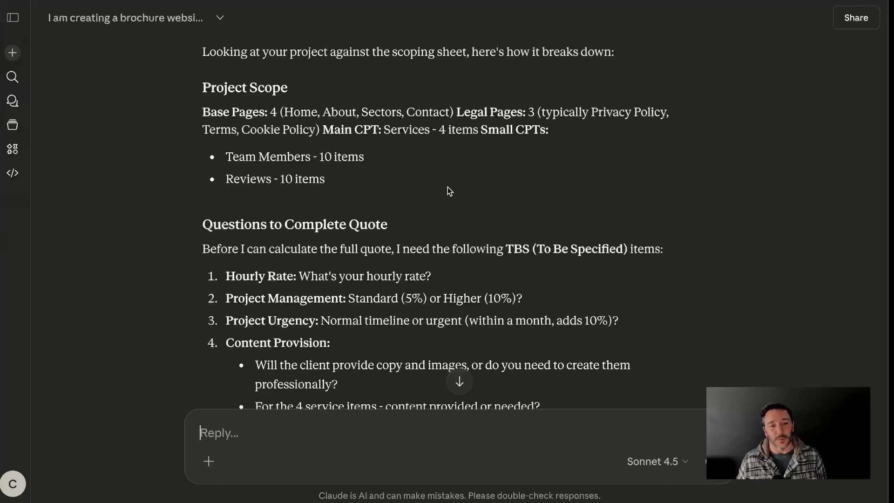
scroll(511, 202, down, 4)
scroll(509, 200, down, 2)
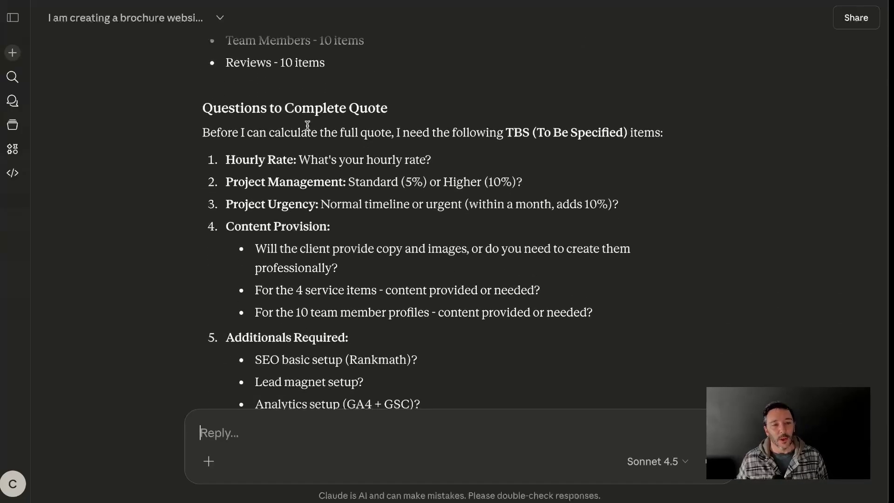
scroll(307, 127, down, 1)
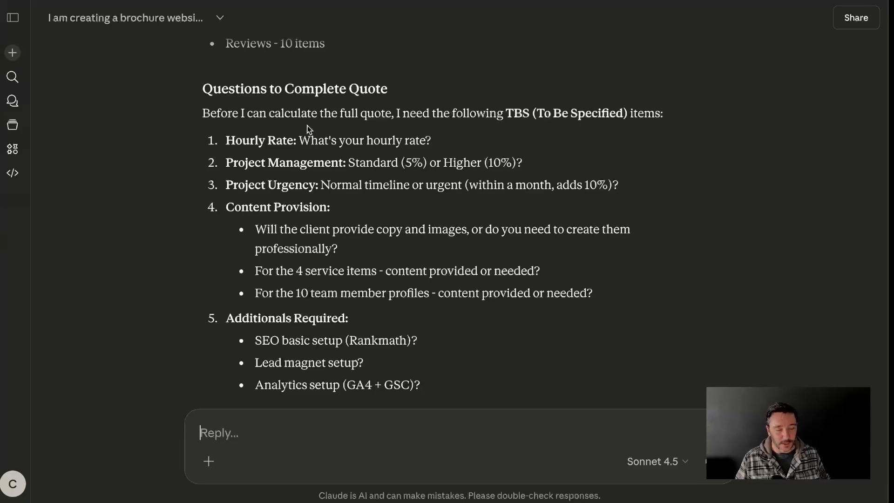
scroll(401, 230, down, 2)
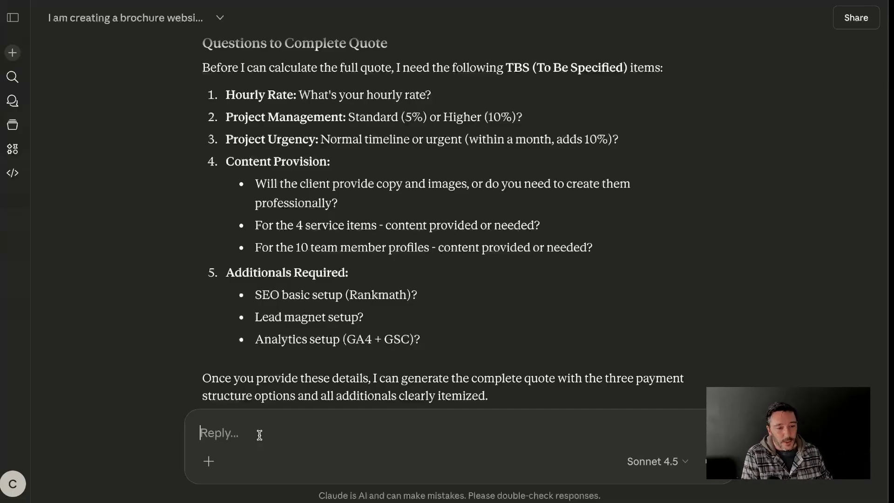
Start a numbered reply answering the first three questions: hourly rate 60, project management standard, urgency normal
text(1. 60)
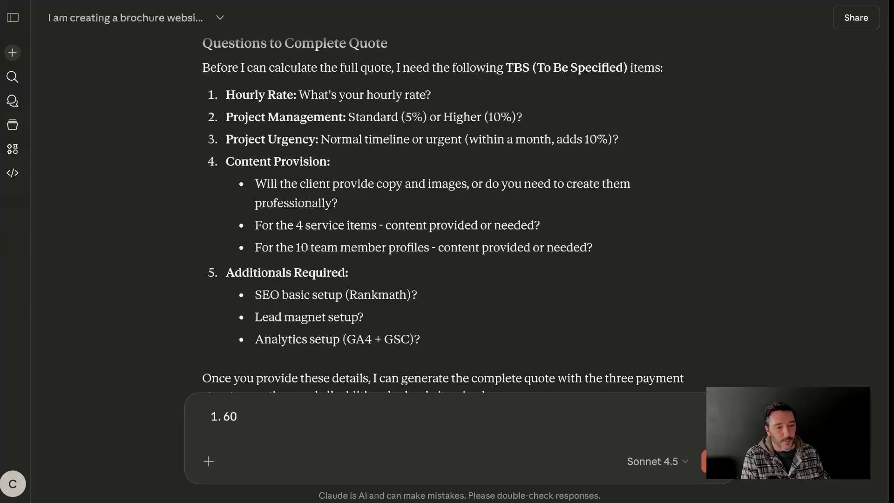
key(Return)
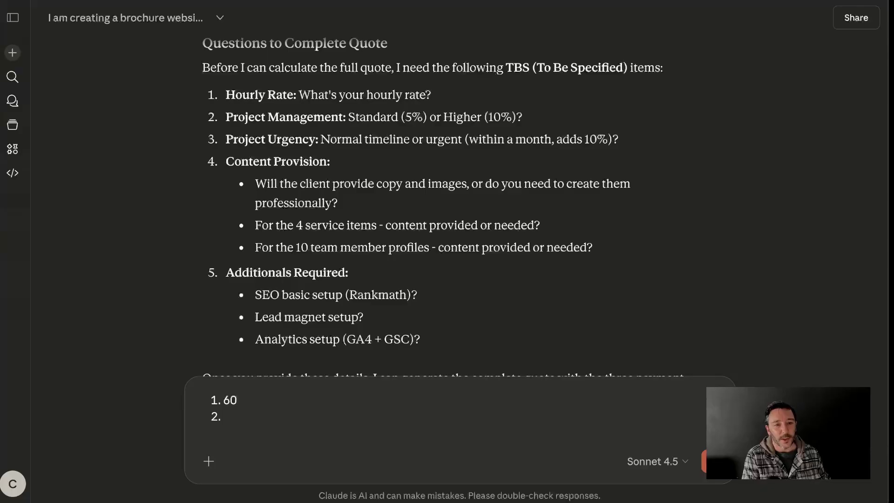
text(standard)
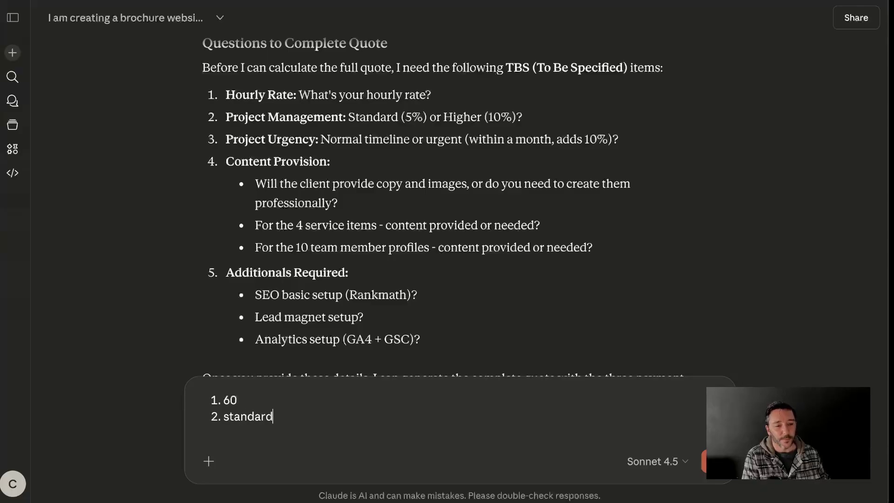
key(Return)
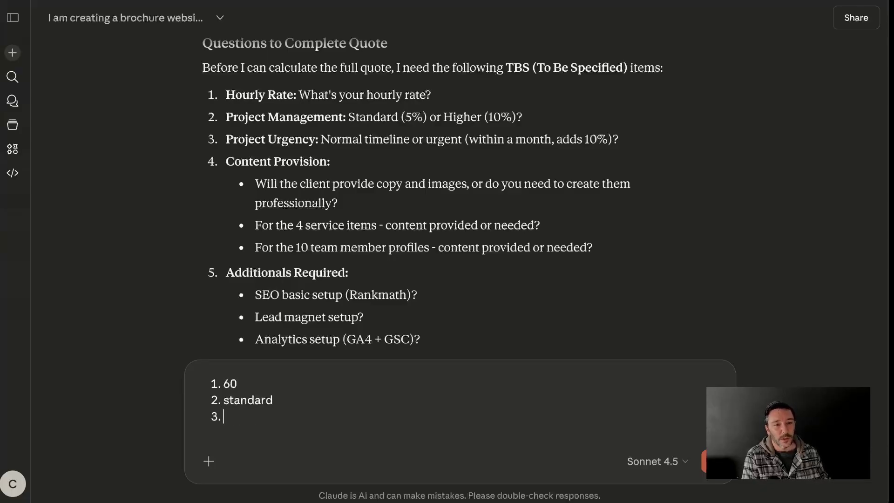
text(normal)
key(Return)
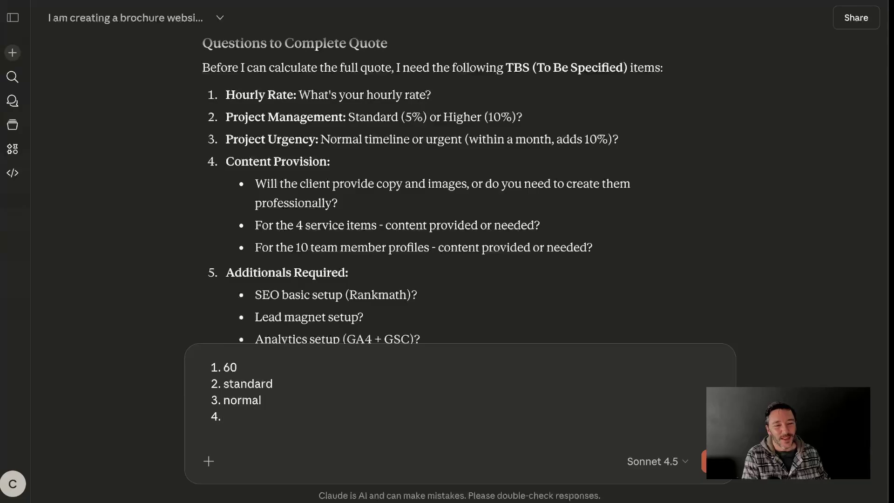
Answer question 4 with "client provided" and question 5 with "SEO, analytics", and send the reply
text(c)
key(BackSpace)
text(cli)
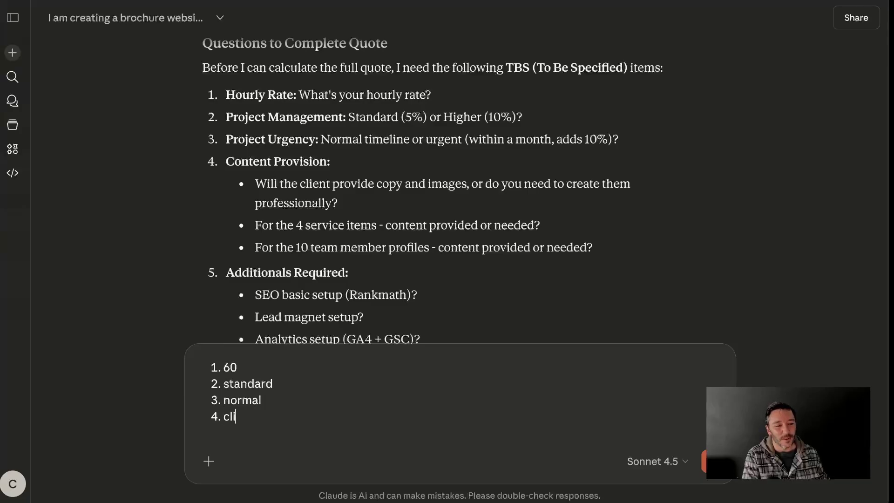
text(ent provided)
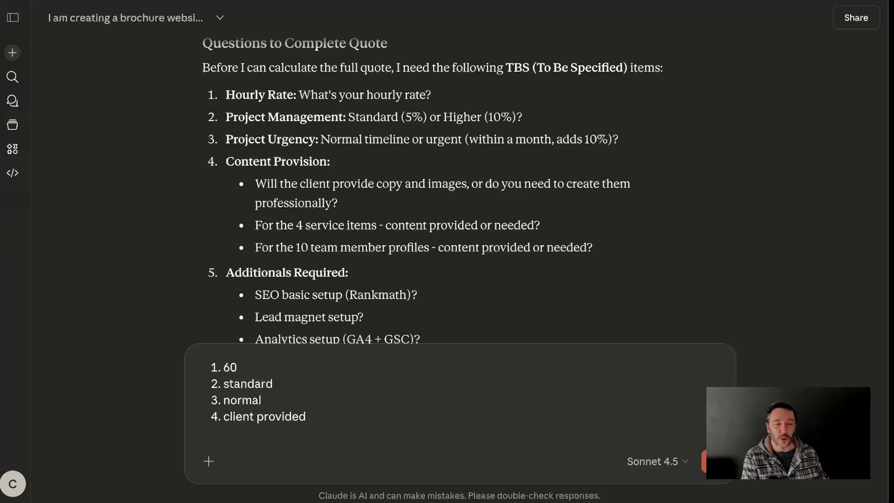
key(shift+Return)
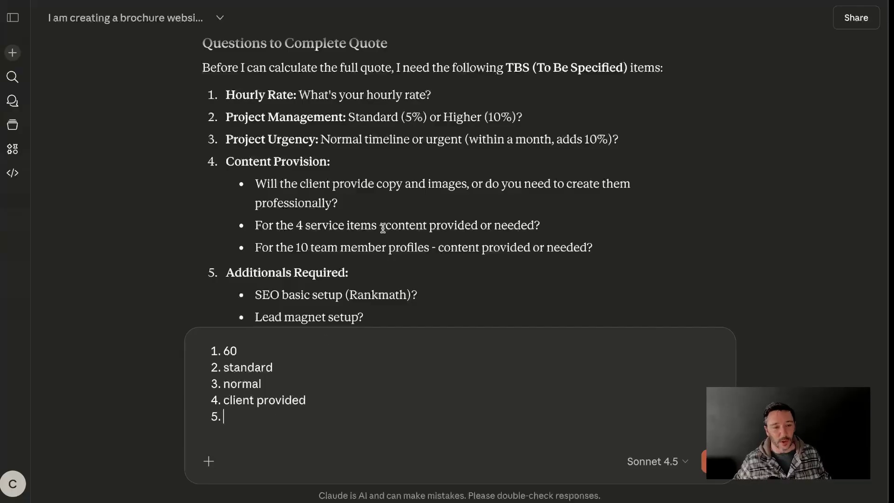
scroll(385, 228, down, 3)
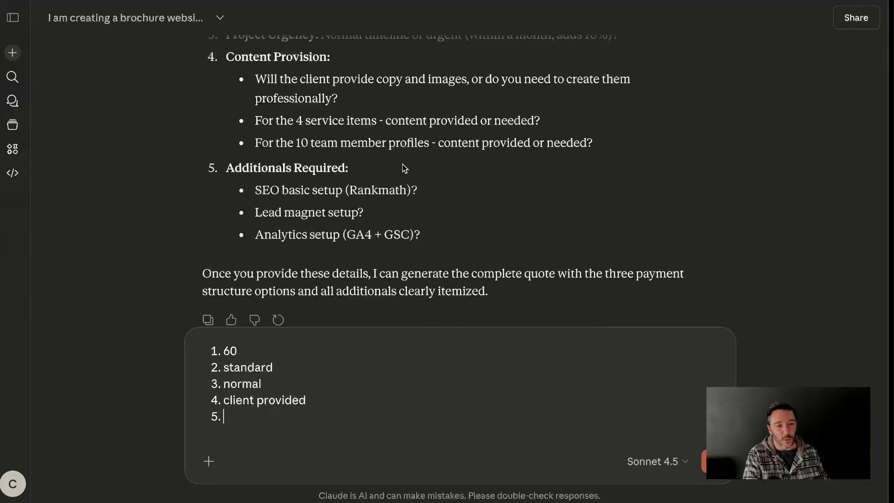
text(SEO, )
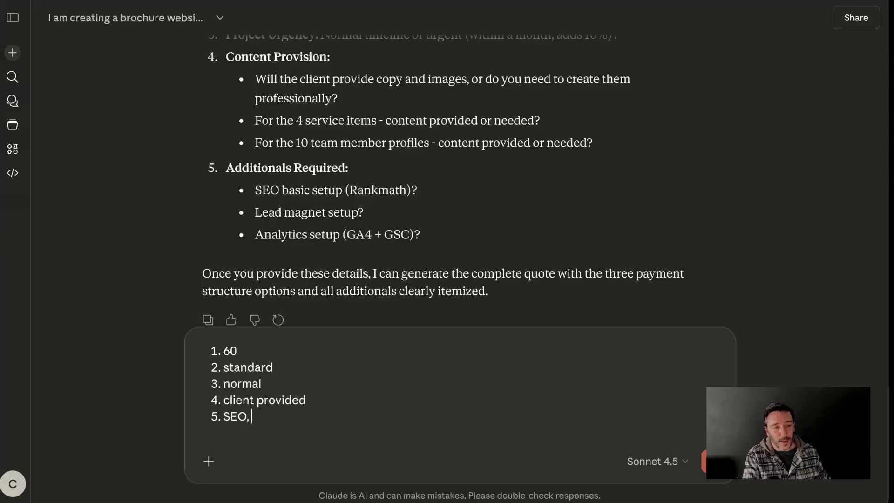
text(analyt)
key(BackSpace)
text(ytics)
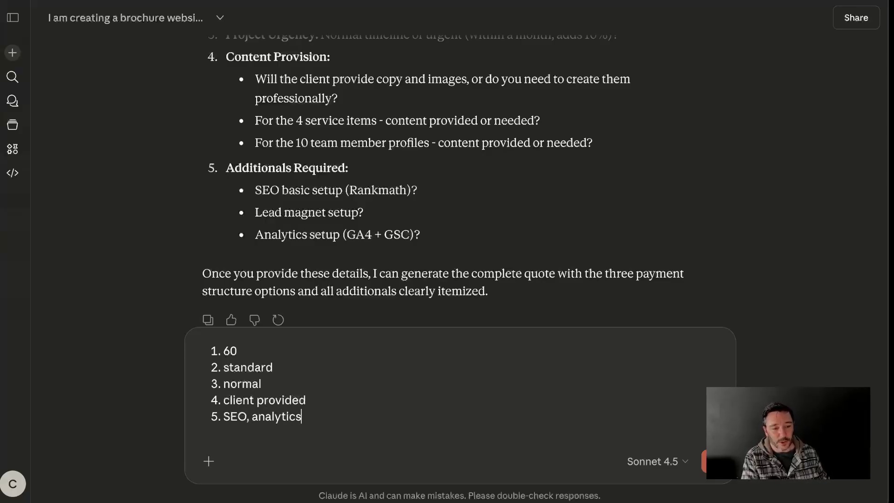
key(Return)
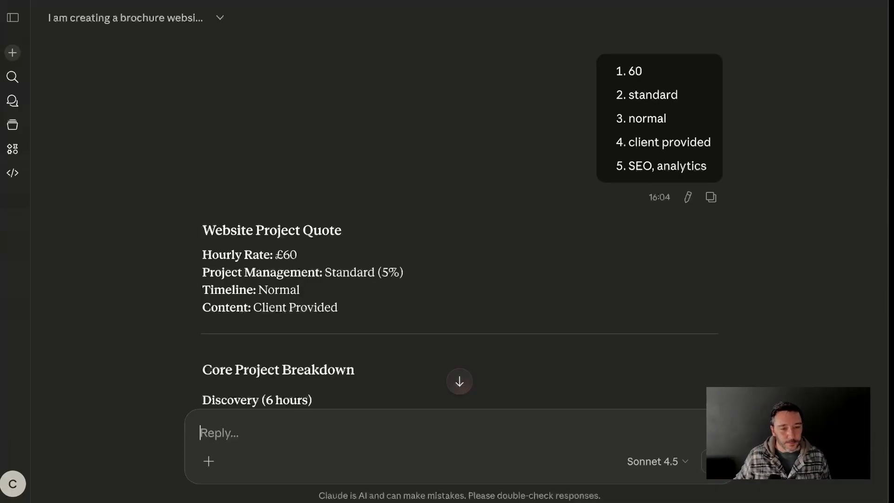
Review the quote's header details and the Discovery section of the core project breakdown
scroll(283, 197, down, 5)
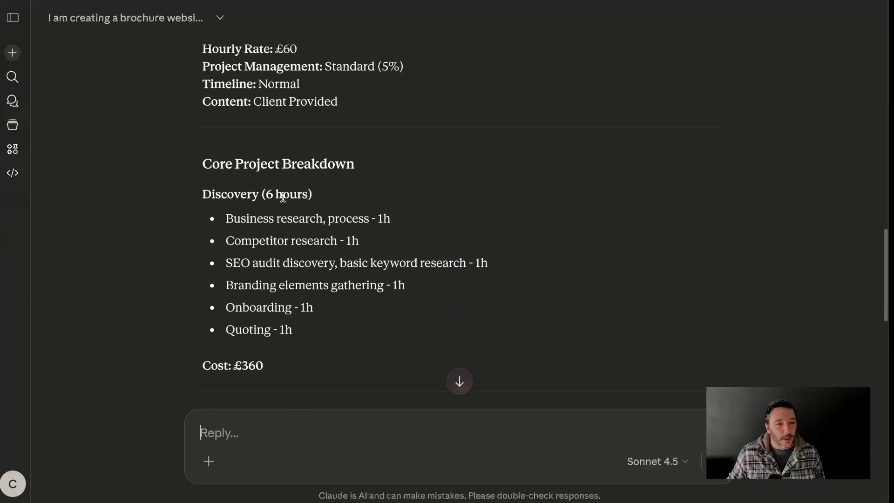
scroll(290, 159, up, 2)
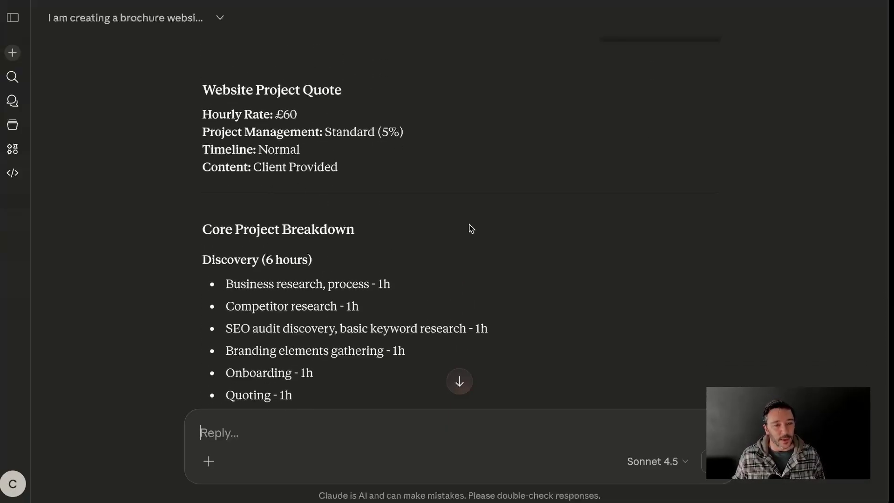
scroll(470, 228, down, 2)
scroll(471, 229, down, 2)
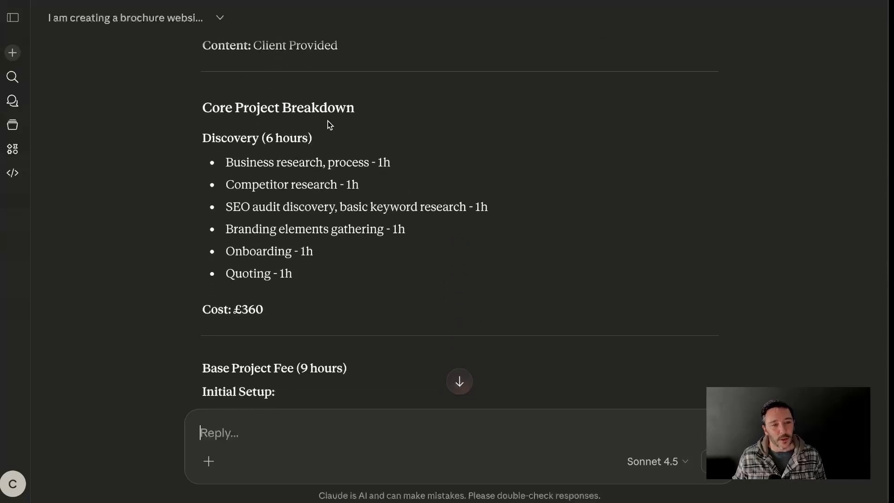
scroll(364, 155, down, 1)
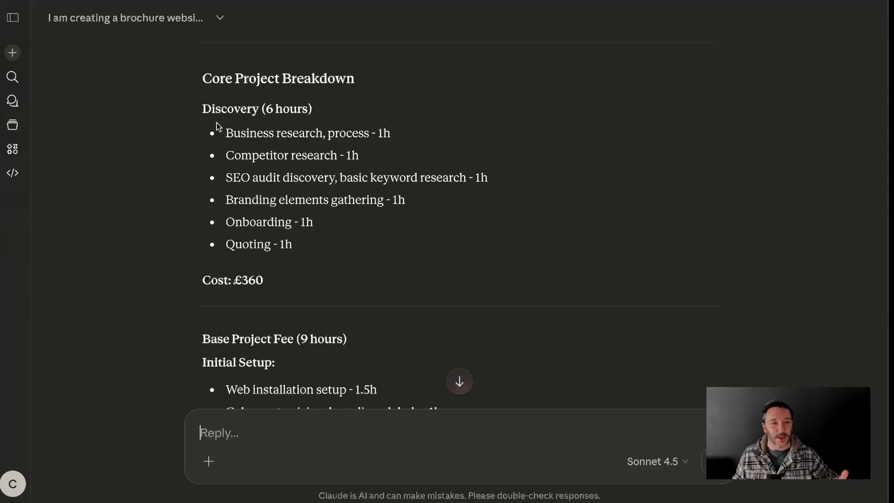
scroll(217, 123, down, 1)
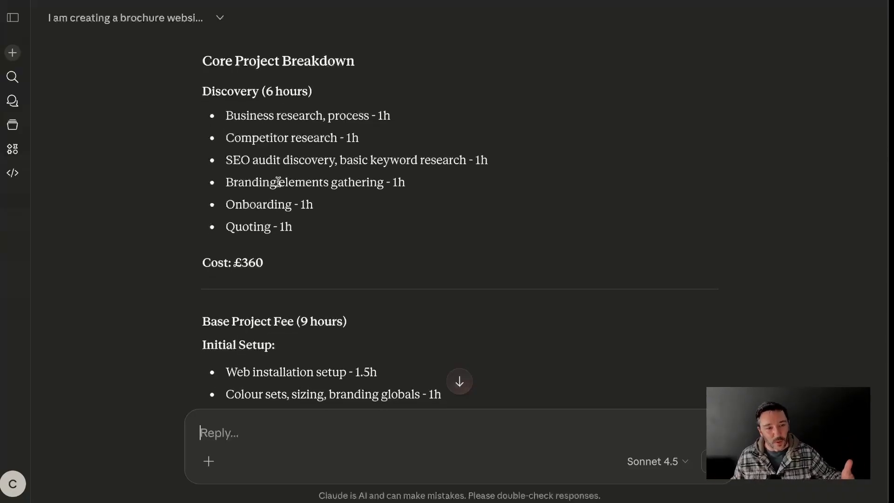
scroll(277, 154, down, 1)
scroll(279, 187, up, 1)
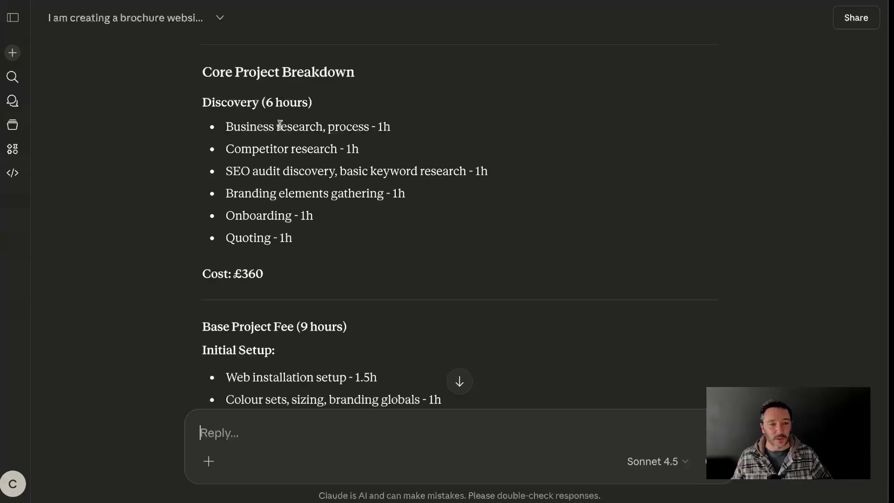
Examine the quote's Base Project Fee section, including initial setup and launch deliverables, through to the Wireframing section
scroll(463, 186, down, 5)
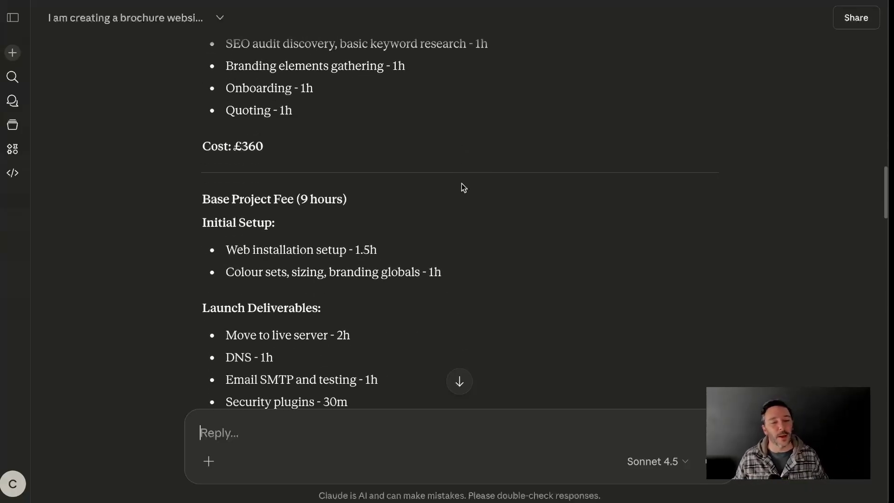
scroll(463, 188, down, 1)
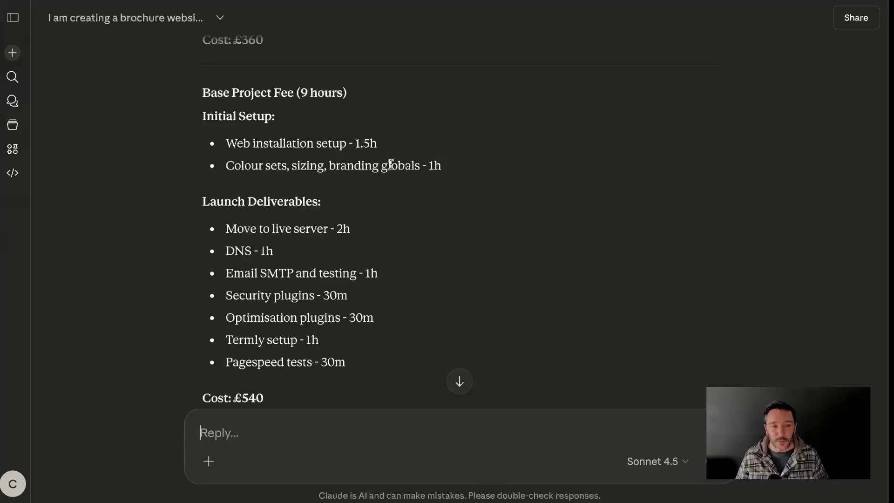
scroll(422, 168, down, 1)
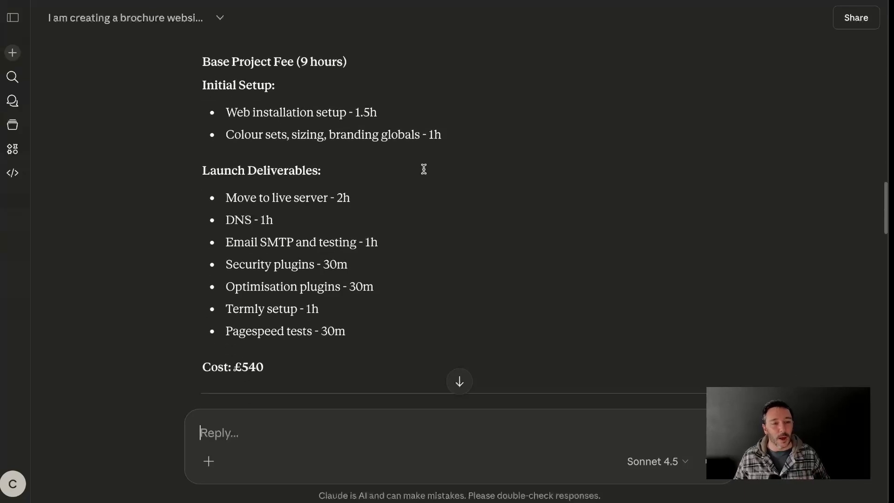
scroll(340, 195, down, 1)
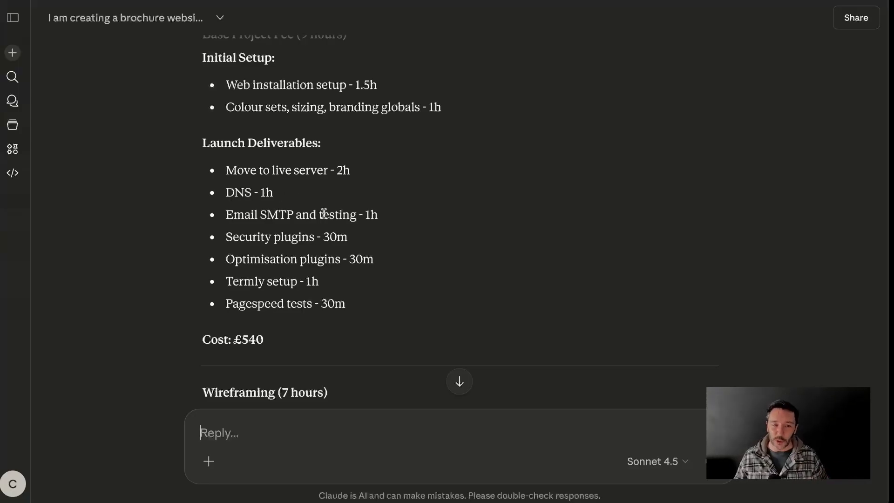
scroll(422, 219, down, 1)
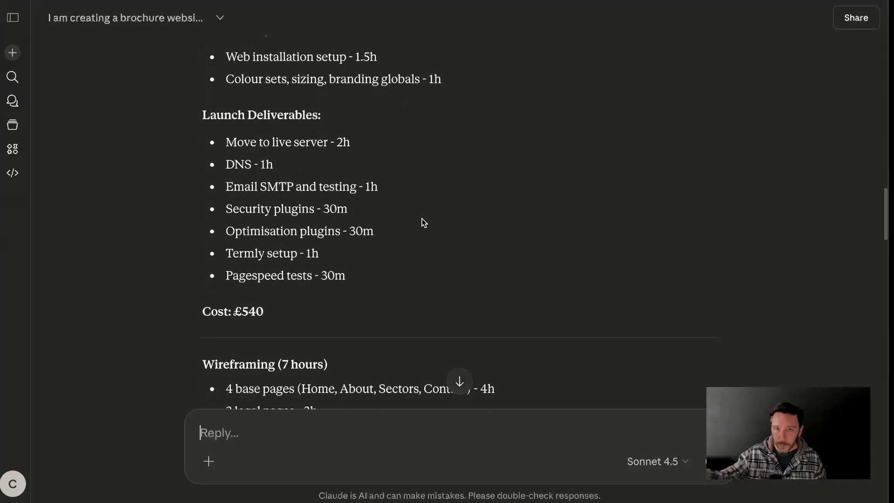
scroll(422, 219, down, 1)
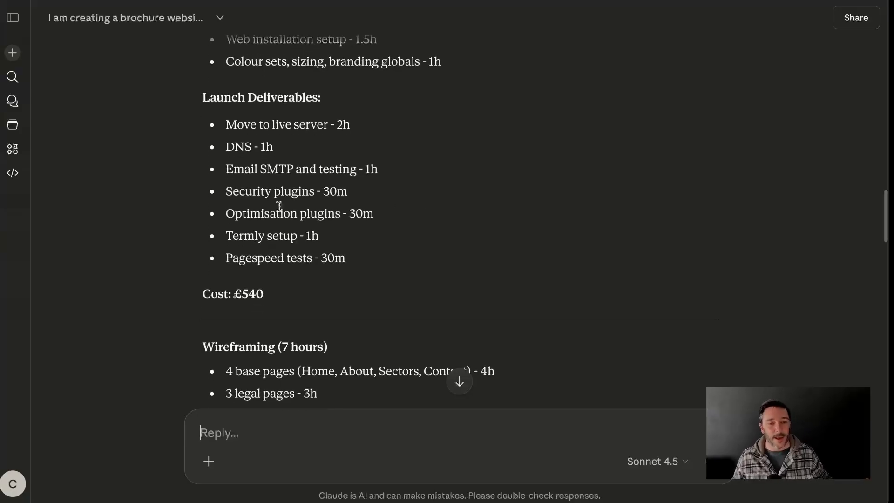
scroll(445, 230, down, 5)
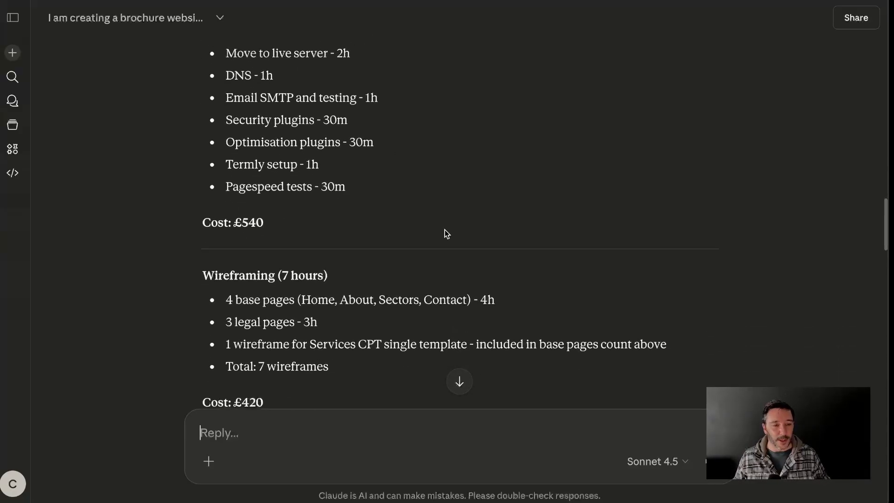
Review the quote's Wireframing, Mockups - UI/Visuals and Content - Images & Copy sections
scroll(313, 122, down, 2)
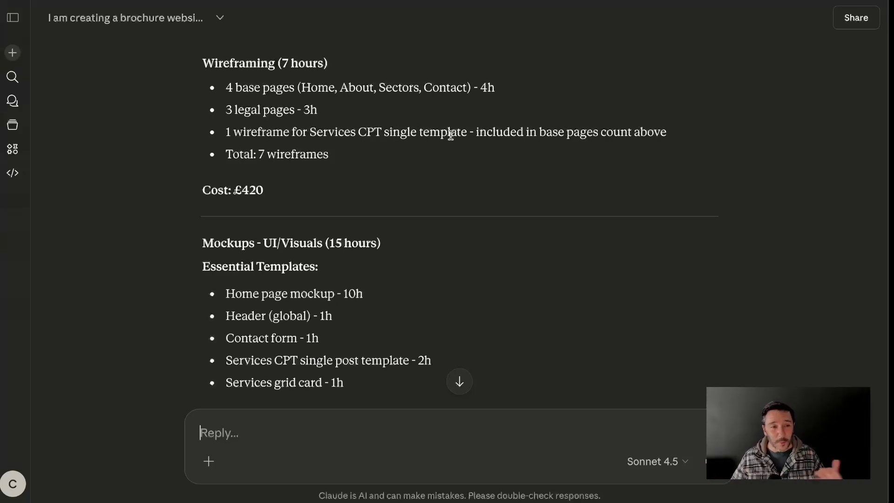
scroll(446, 157, down, 4)
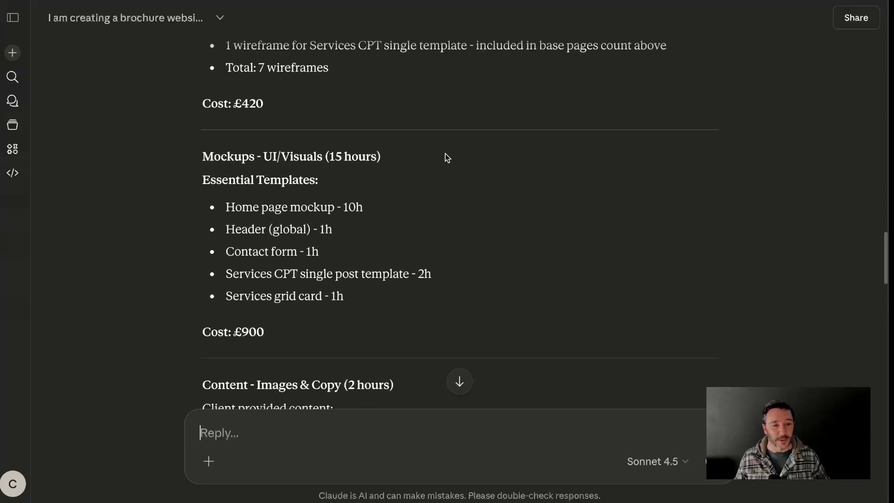
scroll(291, 142, down, 1)
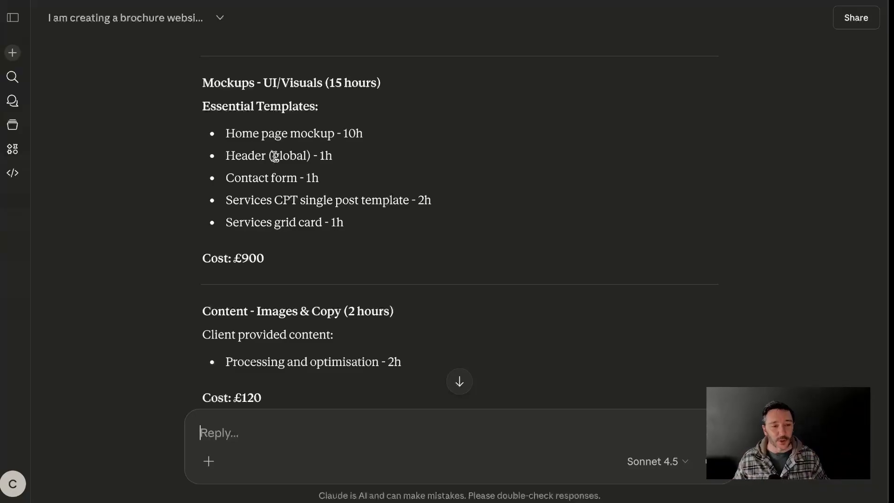
scroll(273, 155, down, 2)
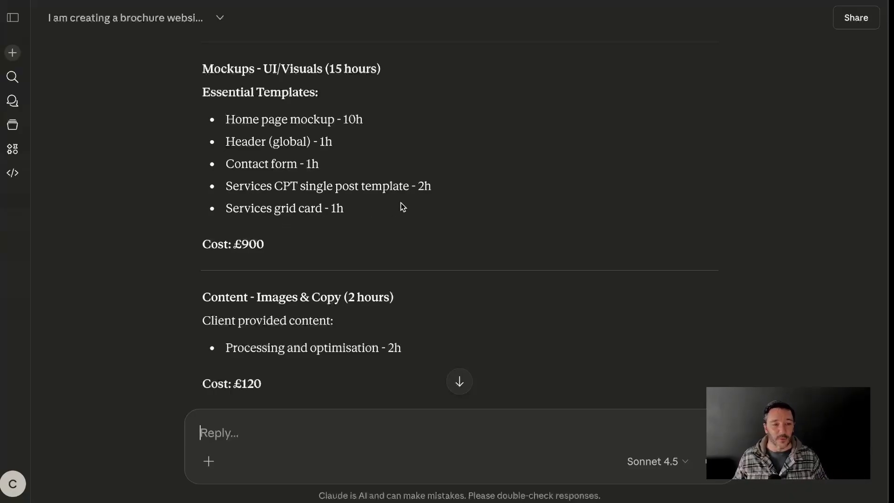
scroll(533, 207, down, 4)
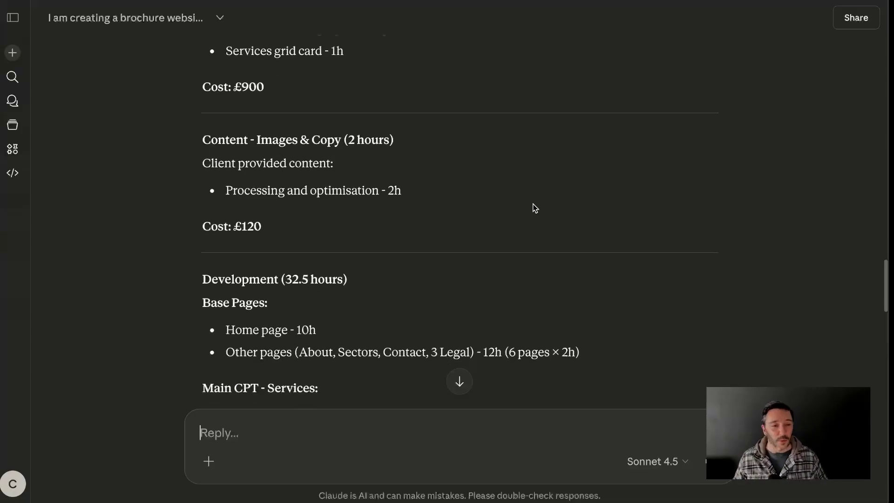
scroll(534, 206, down, 2)
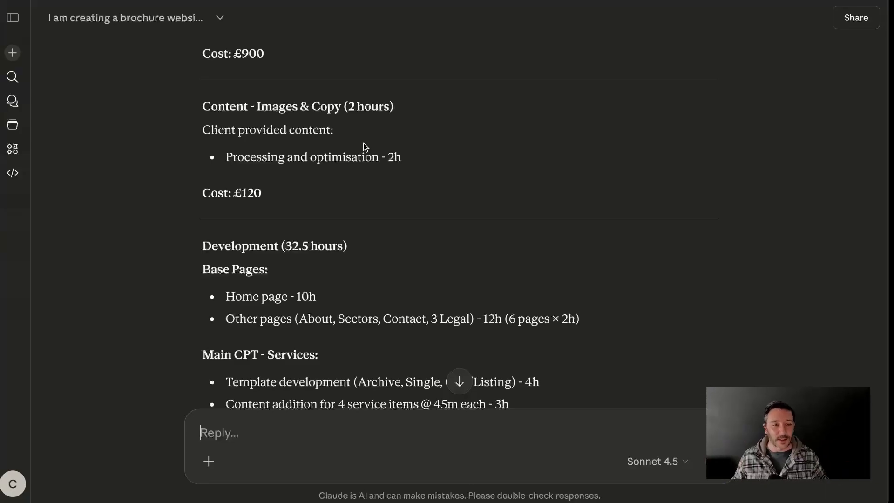
scroll(371, 135, down, 1)
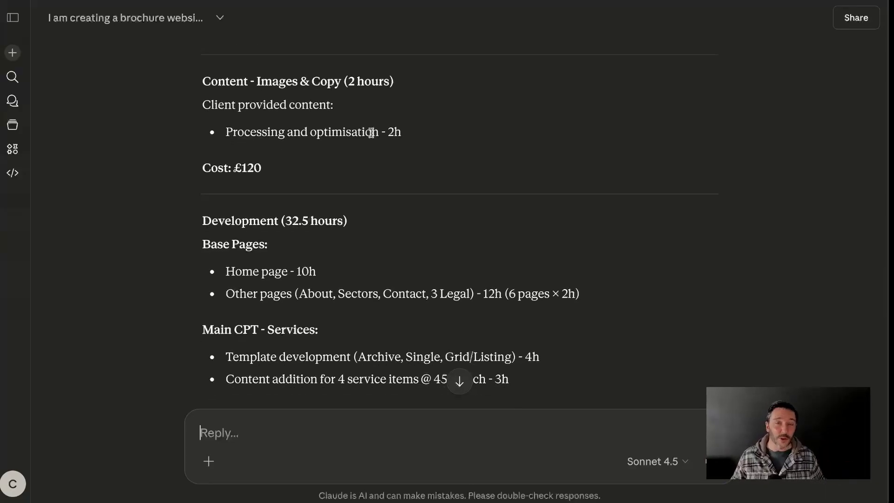
scroll(370, 130, down, 1)
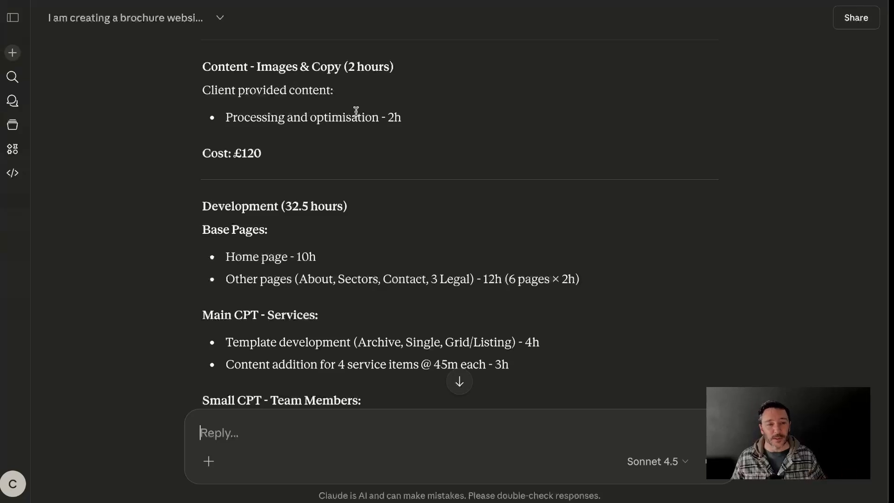
scroll(435, 113, down, 1)
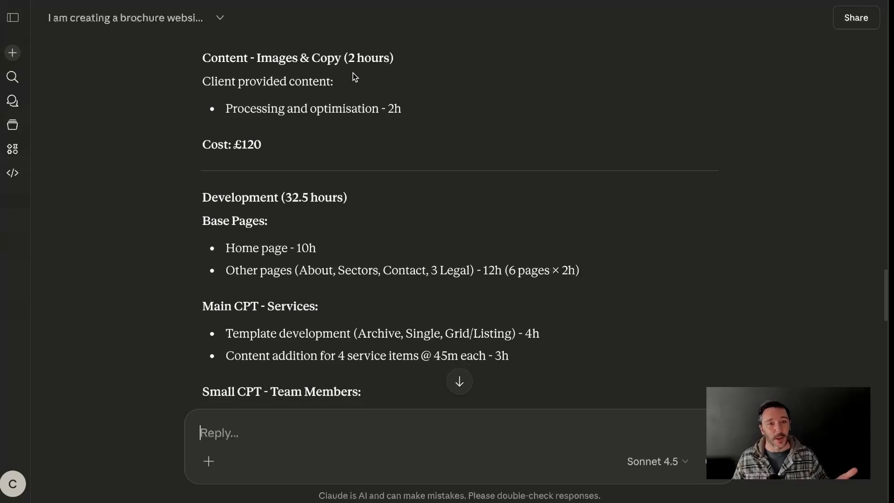
Examine the quote's Development section, covering base pages, the Services custom post type, and the Team Members and Reviews post types
scroll(551, 186, down, 5)
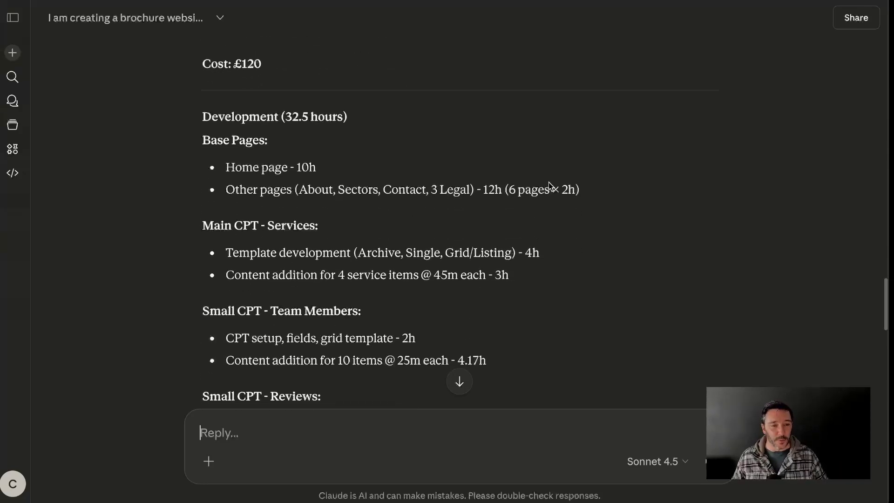
scroll(551, 186, up, 1)
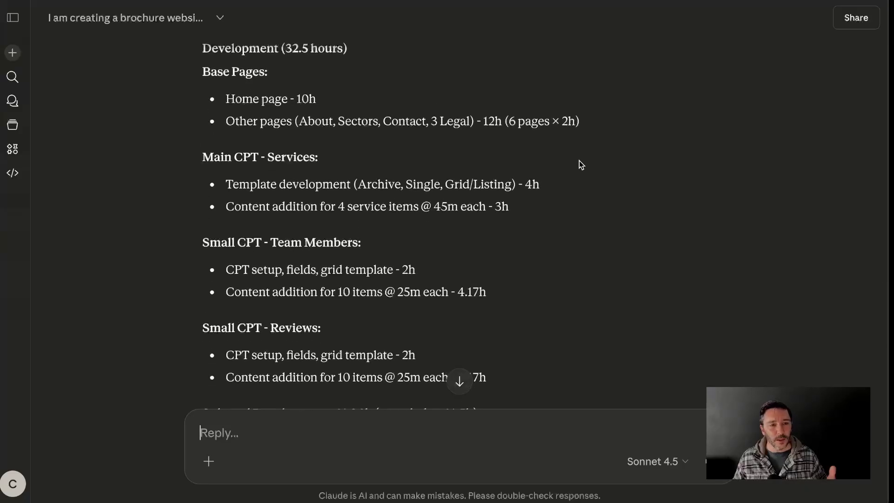
scroll(579, 161, down, 1)
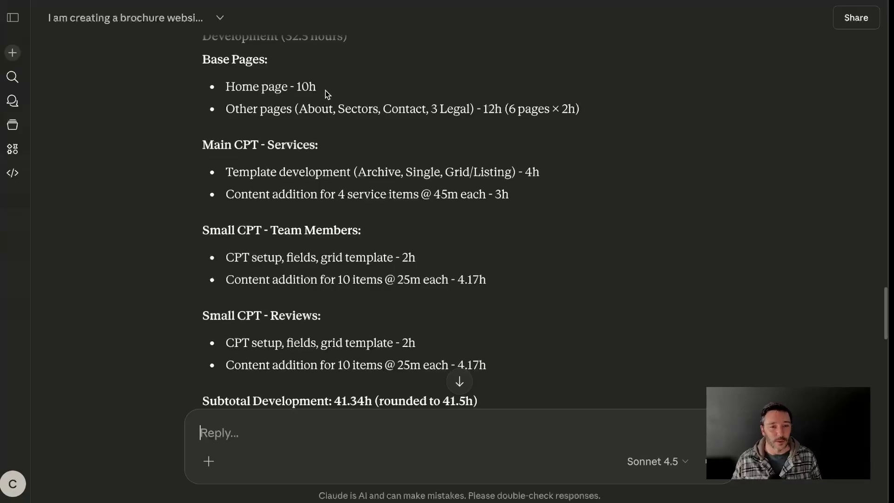
scroll(327, 93, down, 1)
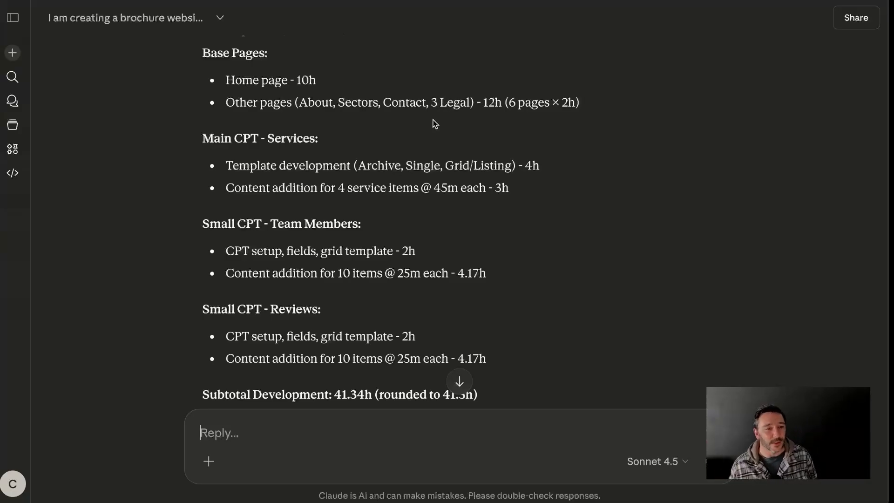
scroll(433, 122, down, 1)
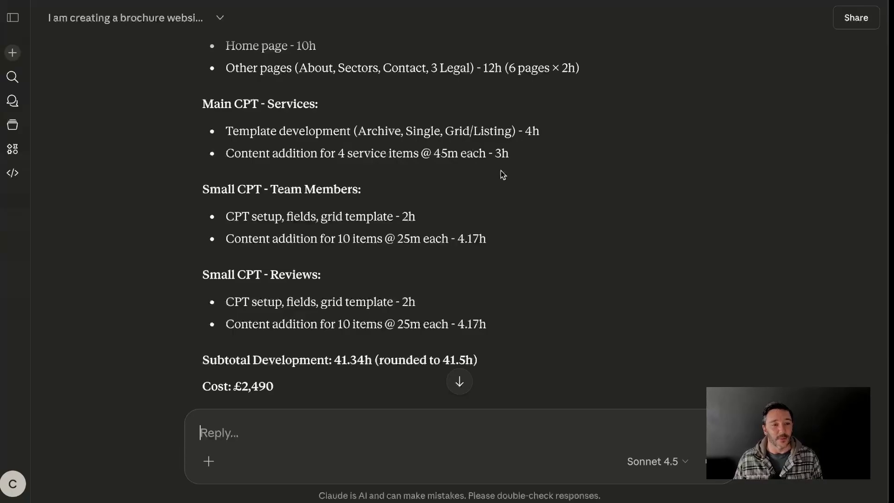
scroll(502, 171, down, 1)
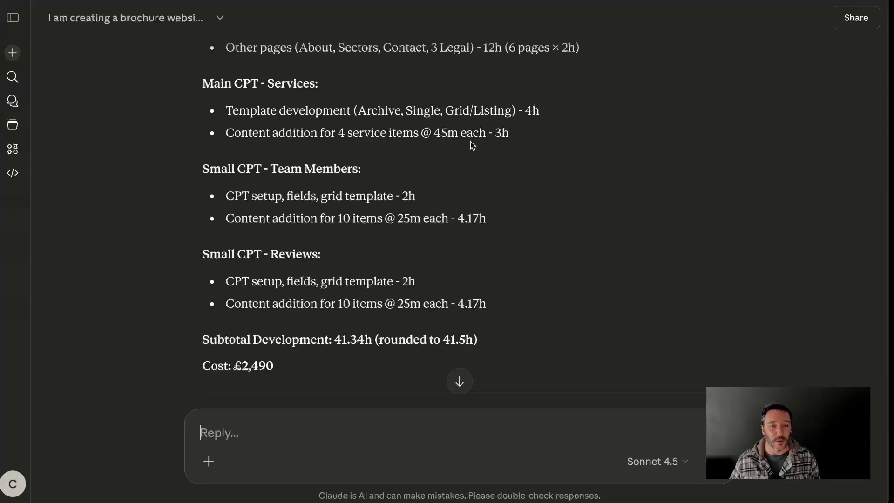
scroll(471, 138, down, 1)
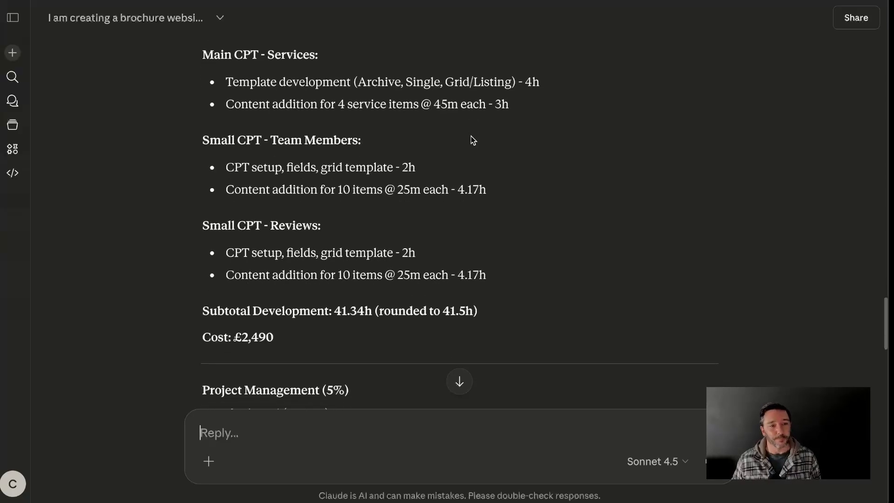
scroll(372, 204, down, 2)
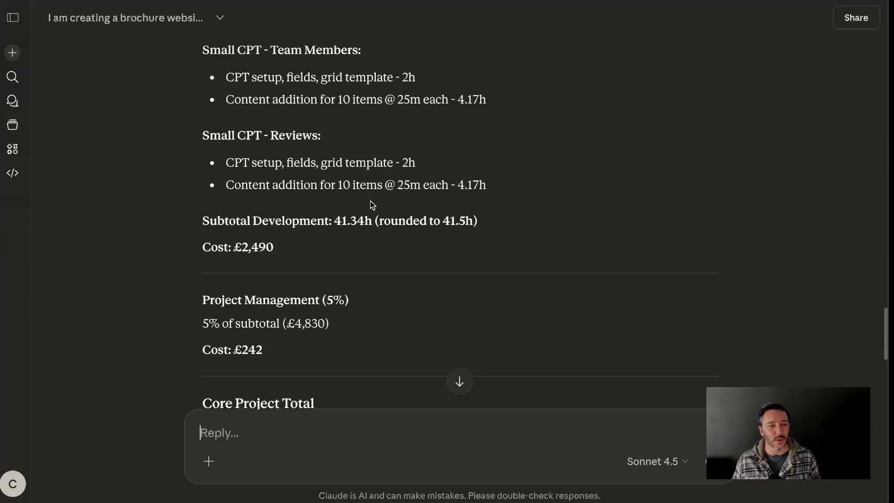
scroll(372, 178, down, 1)
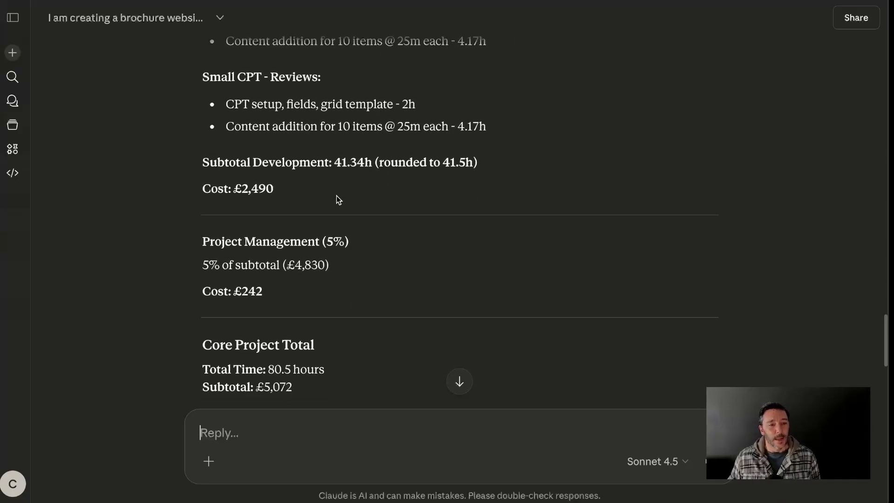
scroll(338, 200, down, 1)
Recheck the development subtotal and cost against its line items and the earlier mockup, wireframing and launch sections
scroll(337, 198, up, 2)
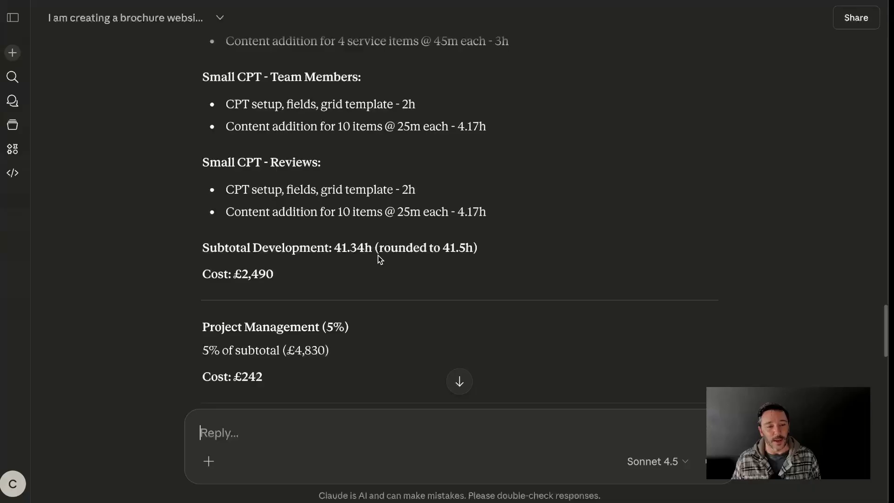
scroll(379, 260, up, 1)
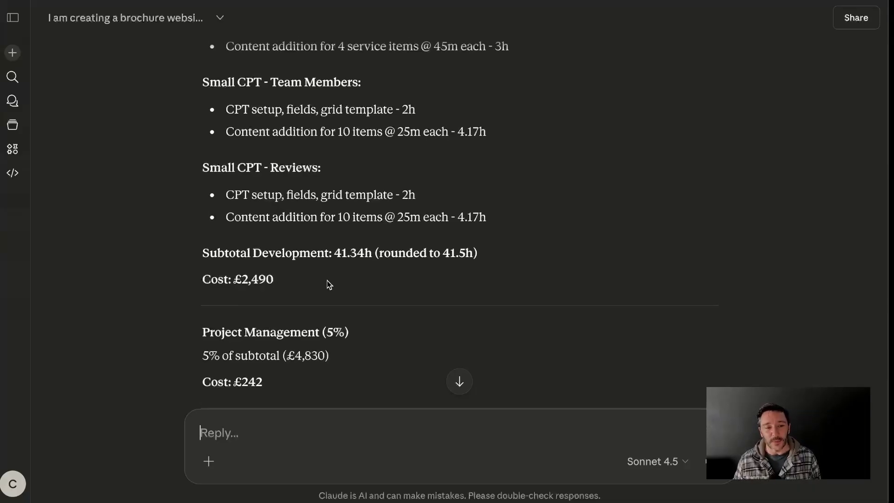
scroll(329, 284, up, 4)
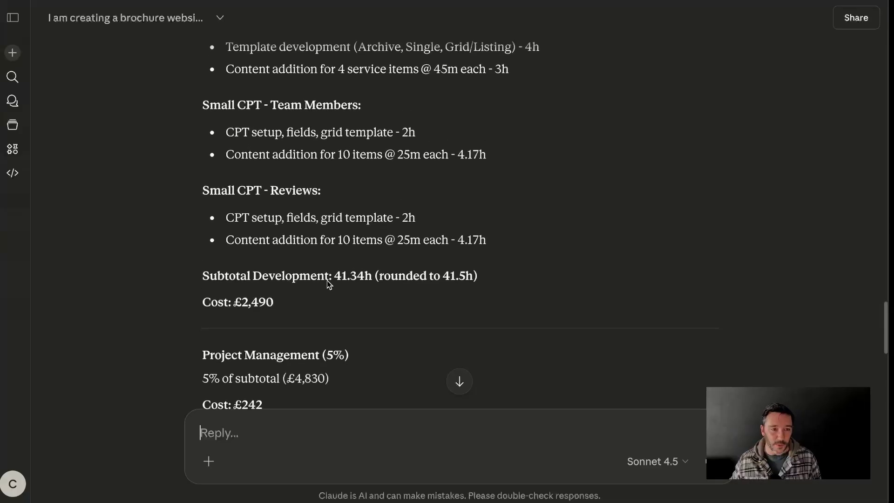
scroll(390, 135, down, 4)
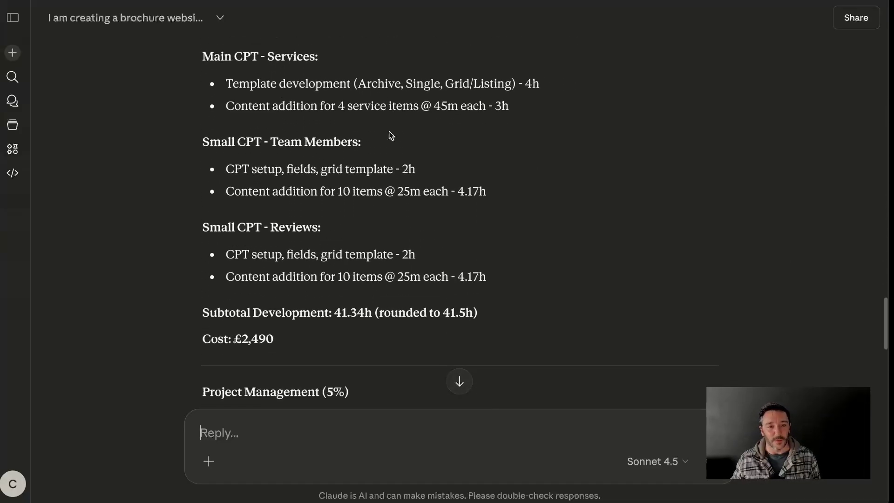
scroll(390, 135, down, 1)
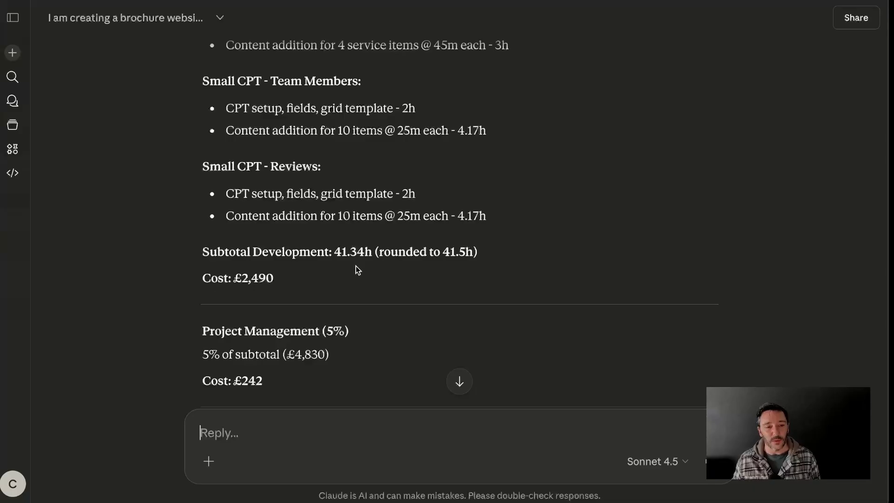
scroll(356, 269, up, 8)
scroll(356, 269, down, 4)
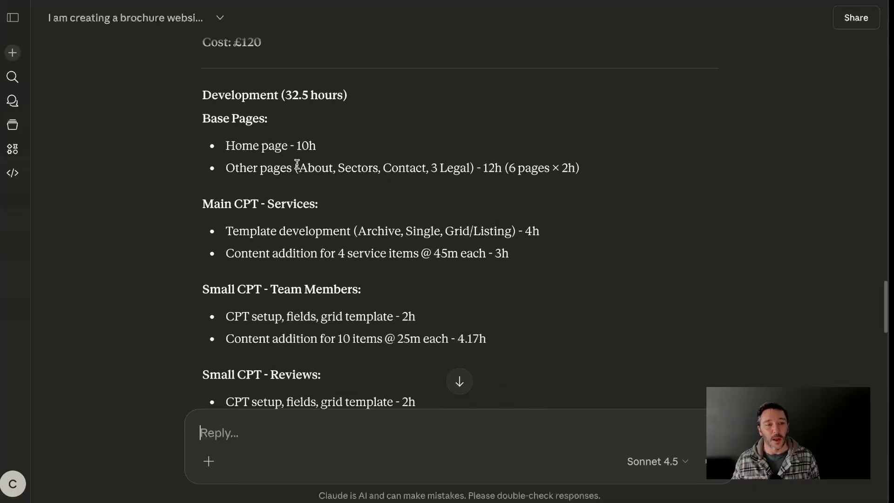
scroll(298, 140, down, 5)
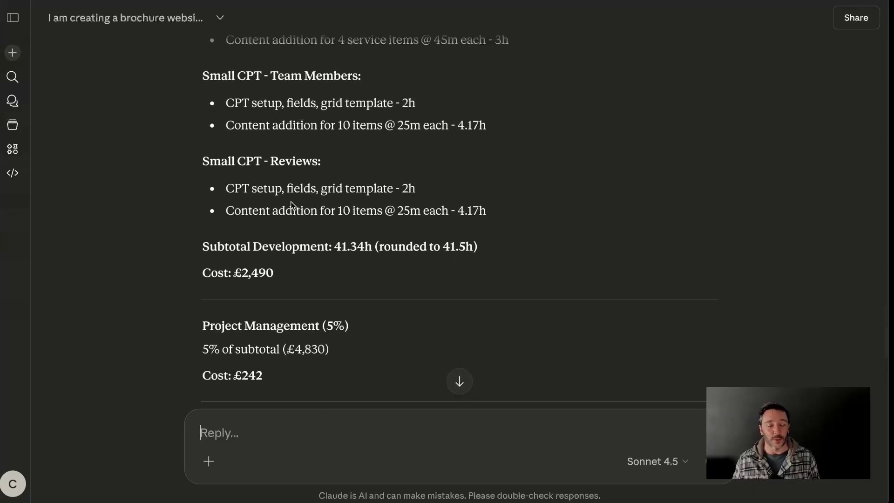
scroll(291, 205, up, 12)
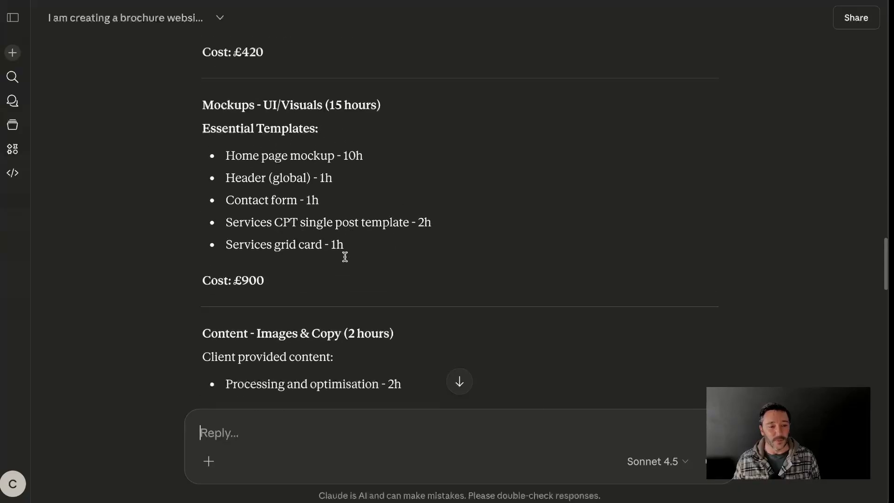
scroll(375, 306, up, 8)
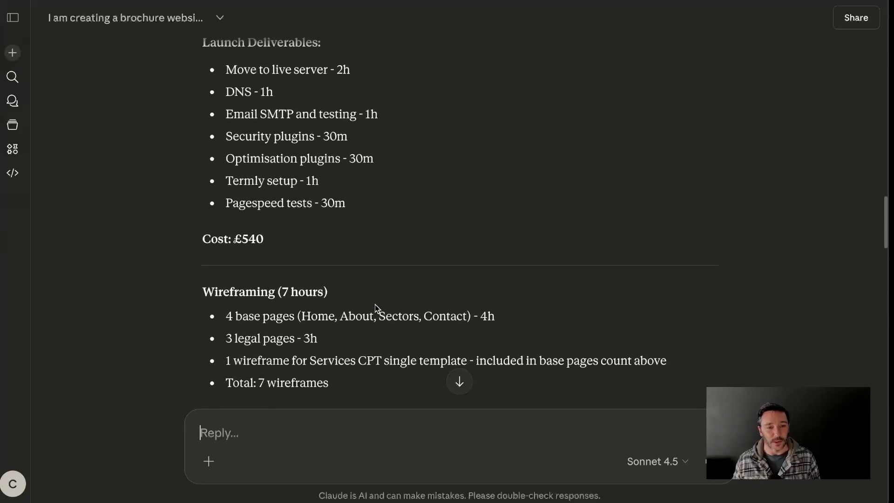
Review the project management fee, core project total and payment structure options, continuing to the SEO setup under Project Additionals
scroll(375, 305, down, 20)
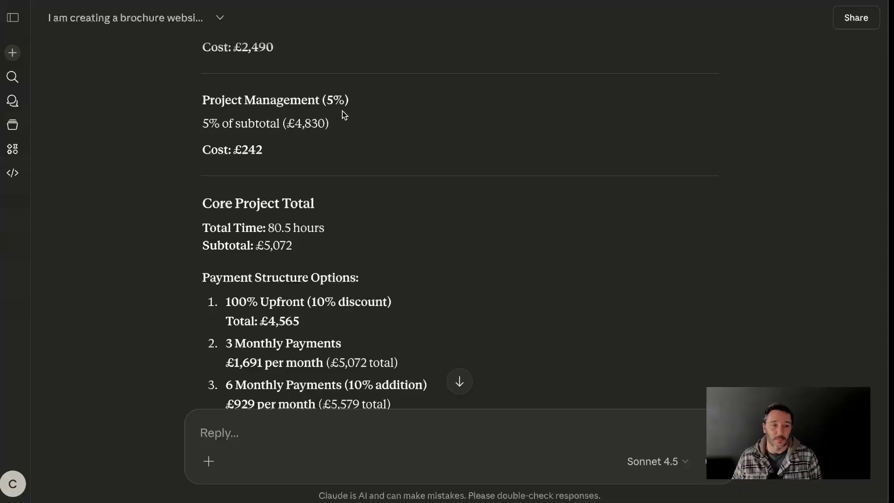
scroll(377, 123, down, 1)
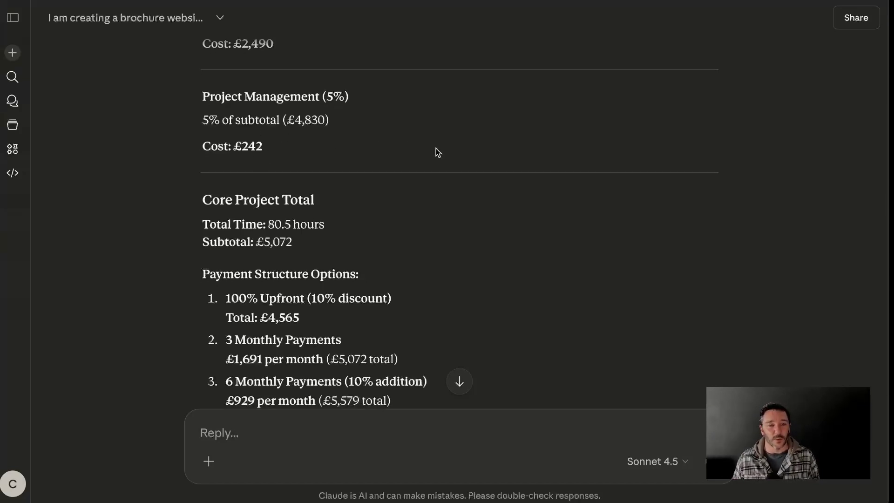
scroll(436, 149, down, 1)
scroll(436, 149, up, 1)
scroll(436, 149, down, 3)
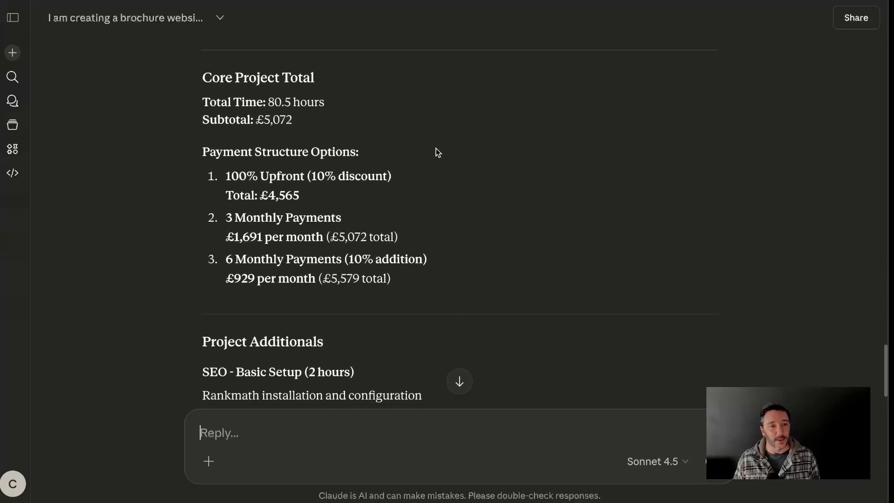
scroll(438, 152, down, 1)
drag(196, 134, 411, 141)
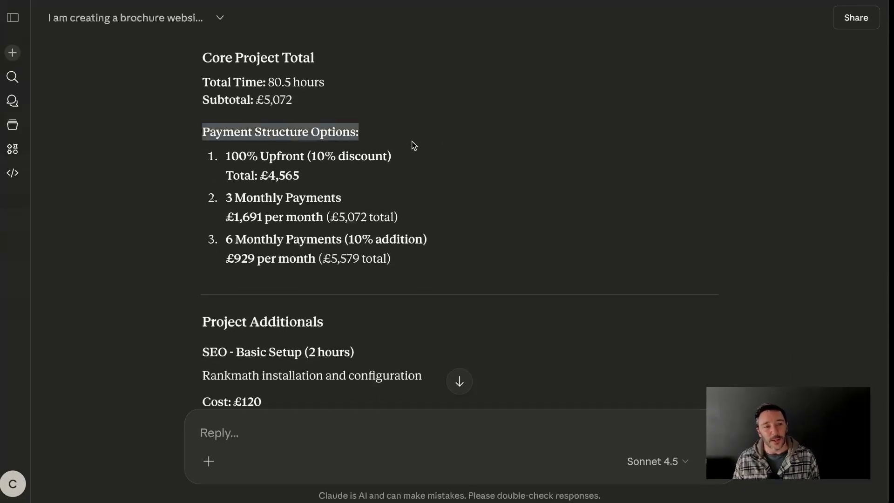
click(469, 158)
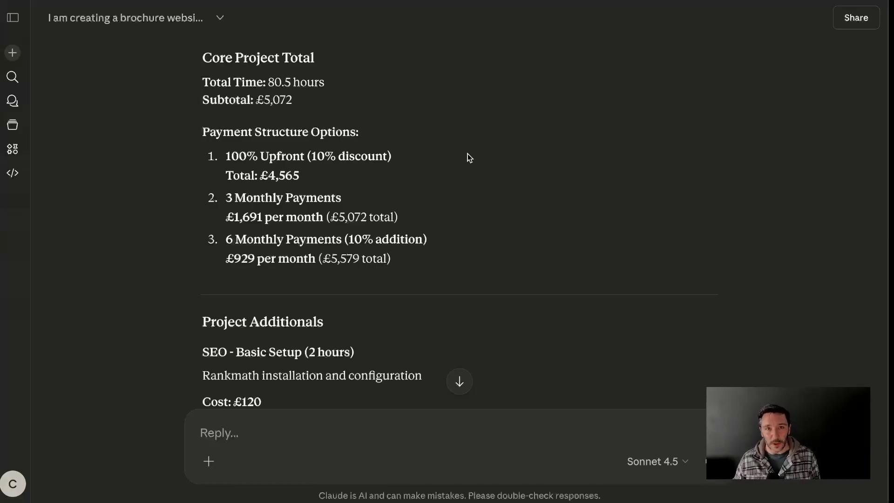
scroll(393, 189, down, 1)
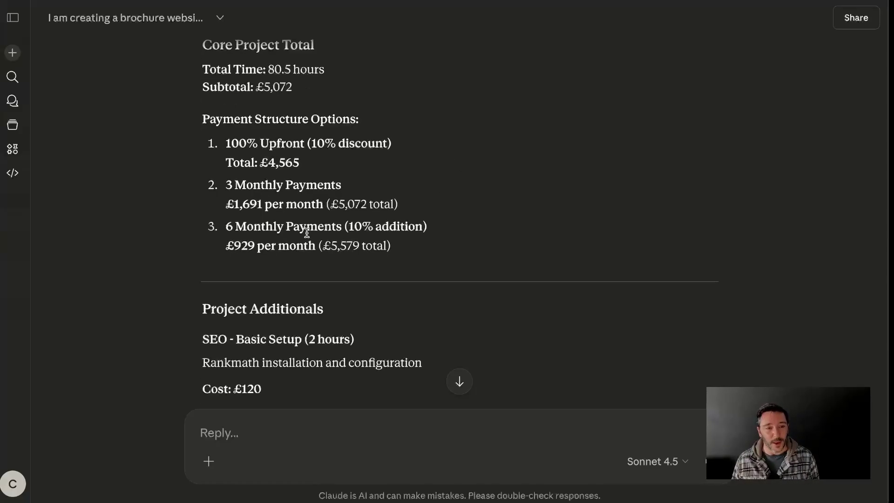
scroll(295, 220, down, 3)
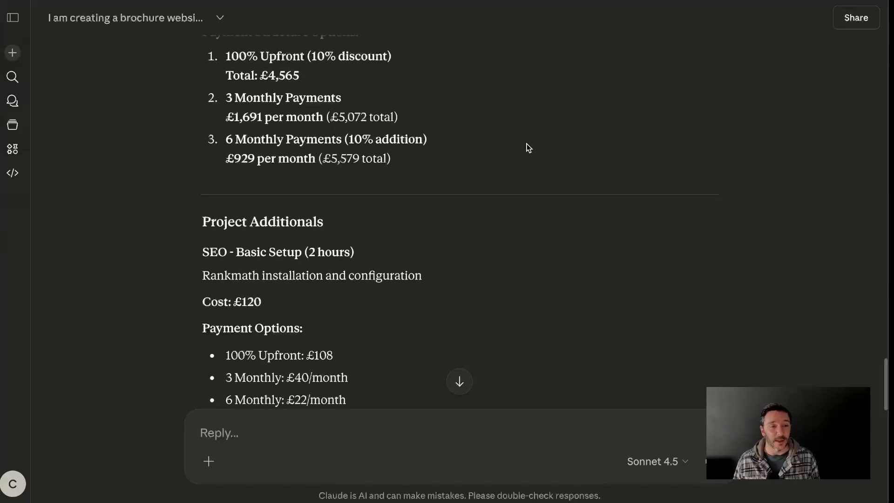
scroll(528, 148, down, 4)
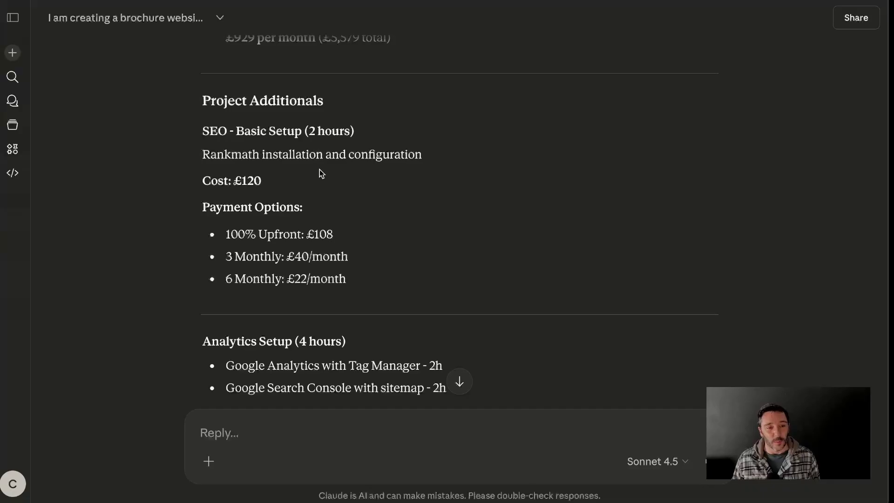
Review the quote's Analytics Setup, Project Total including all additionals, Ongoing Costs and payment terms
scroll(396, 187, down, 5)
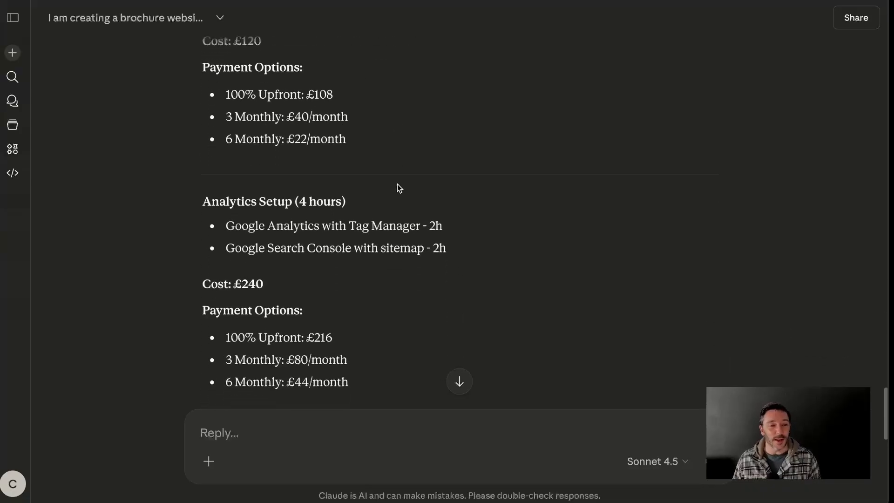
scroll(443, 202, down, 3)
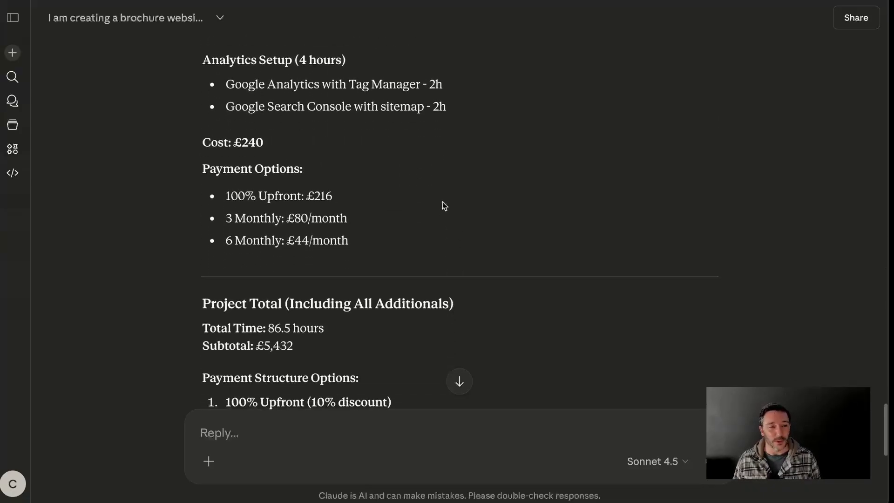
scroll(446, 198, down, 7)
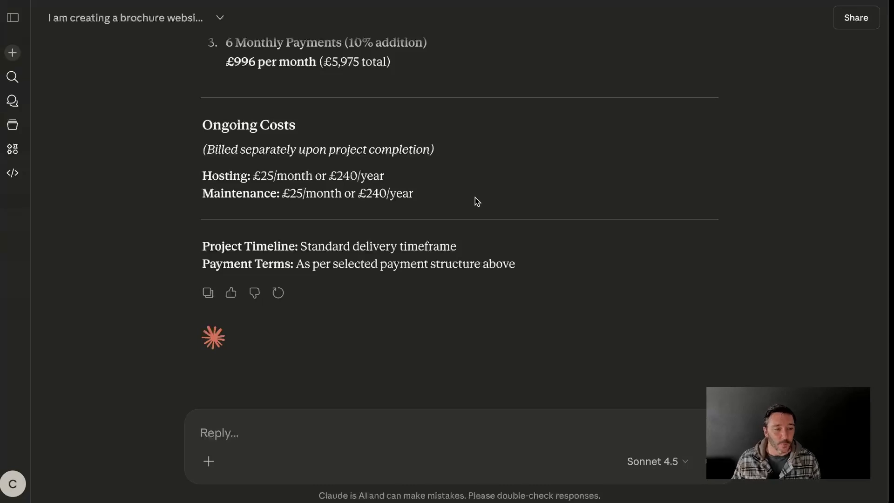
Ask Claude to turn the quote into a document with the prompt "please create a pdf for presentation"
click(253, 435)
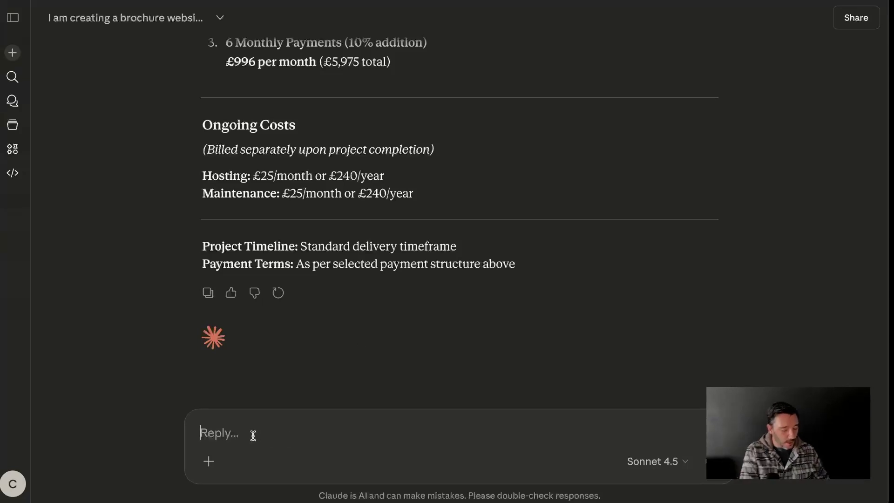
text(please c)
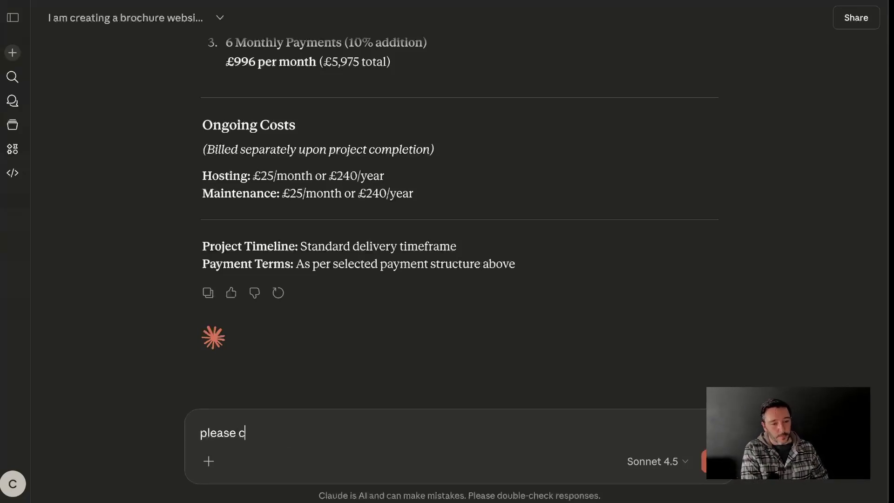
text(reate a pdf )
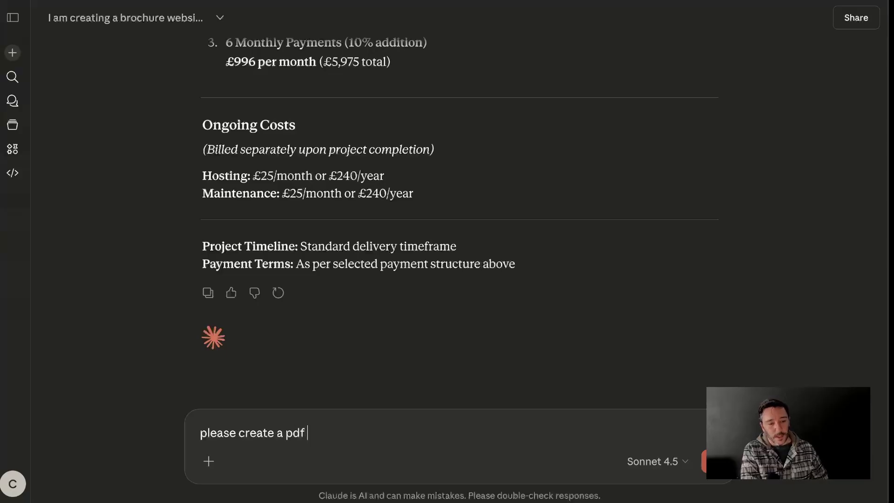
text(for presentation)
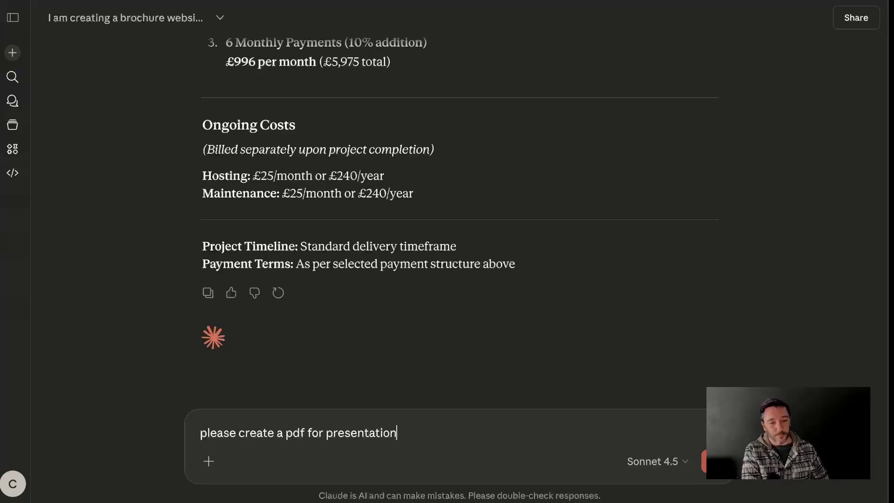
key(Return)
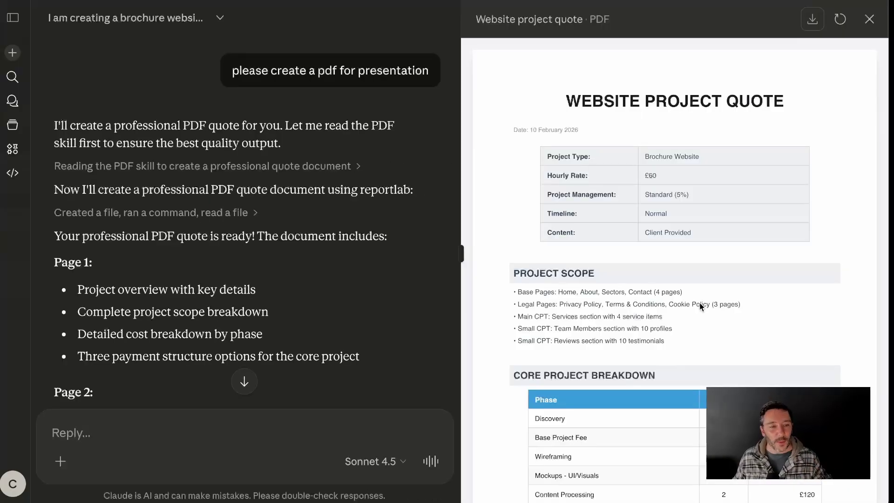
Examine the project details table and Project Scope list on the first page of the generated PDF quote
scroll(700, 305, down, 1)
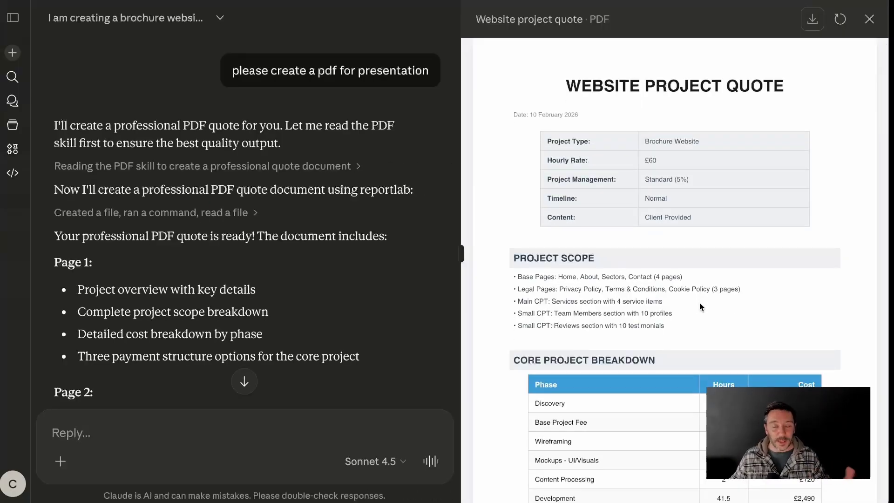
scroll(700, 306, up, 1)
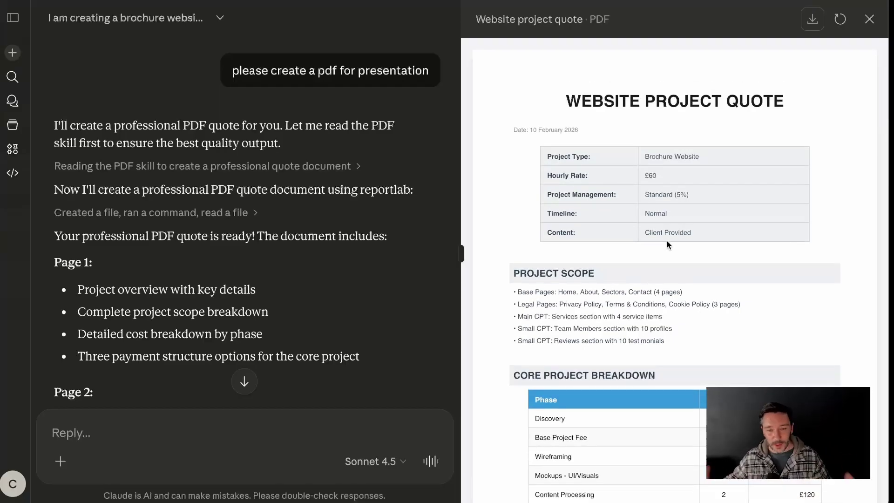
scroll(667, 241, down, 1)
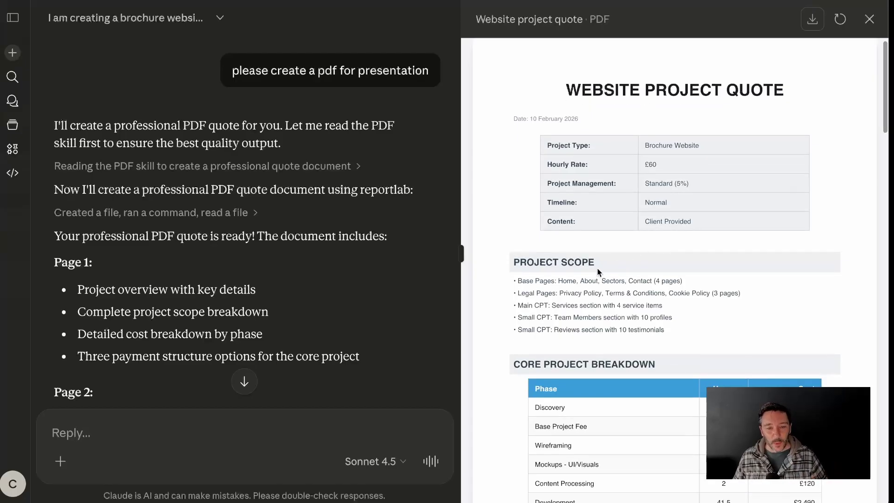
scroll(626, 312, down, 1)
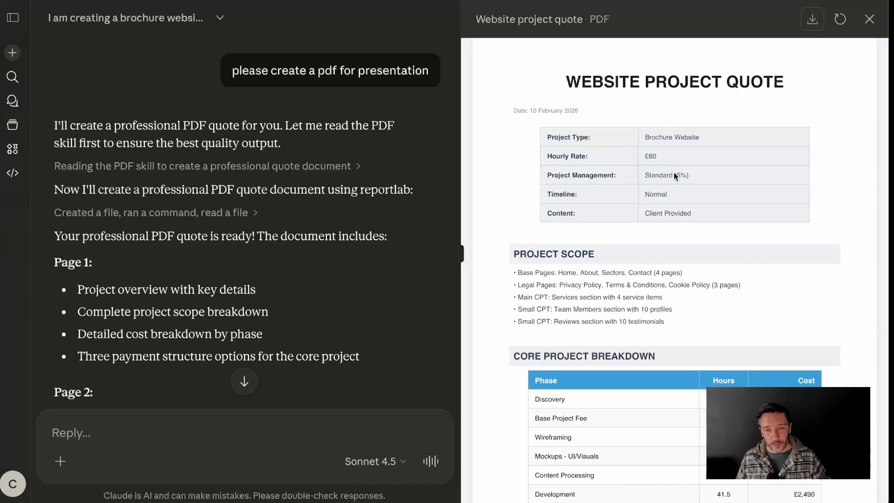
Review the PDF's Core Project Breakdown table, checking each phase's hours and cost, the total time and the core subtotal
scroll(679, 178, down, 5)
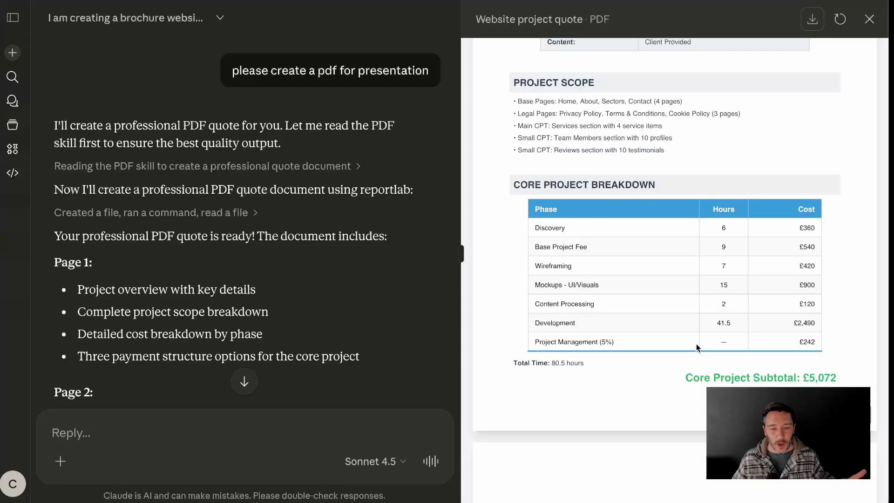
scroll(697, 344, down, 2)
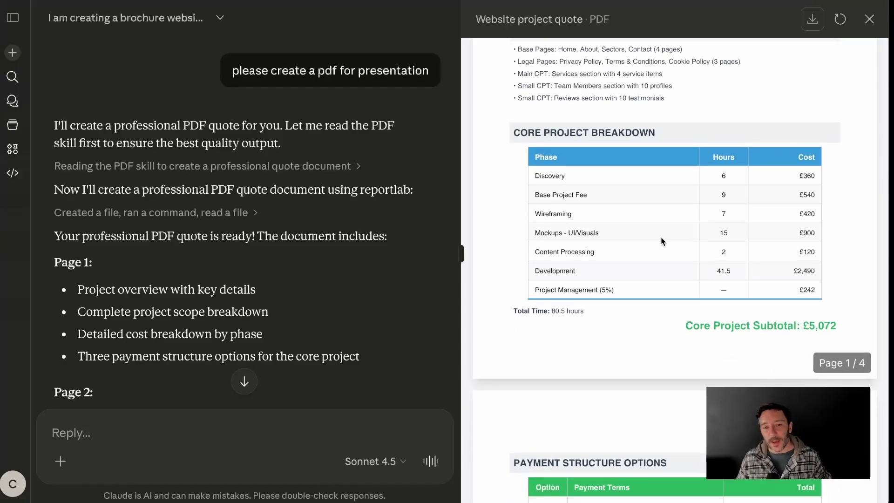
scroll(620, 205, up, 1)
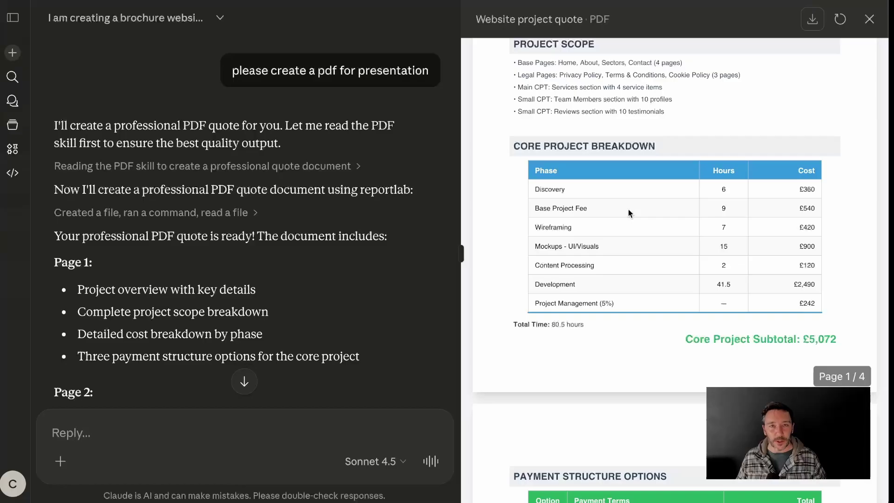
scroll(651, 214, up, 1)
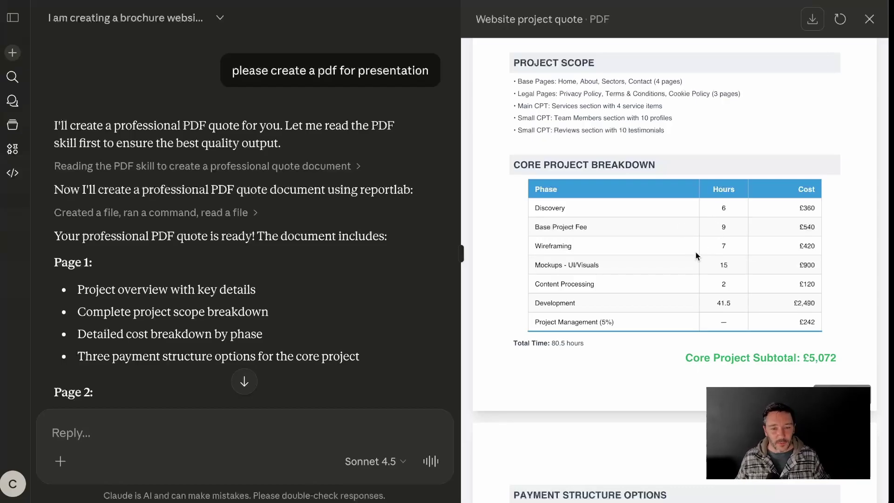
scroll(684, 287, down, 1)
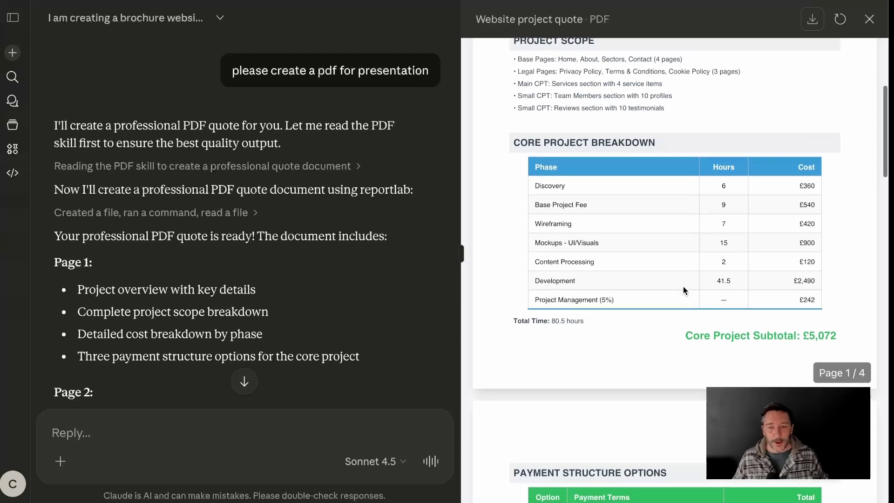
scroll(683, 286, down, 2)
scroll(625, 236, up, 4)
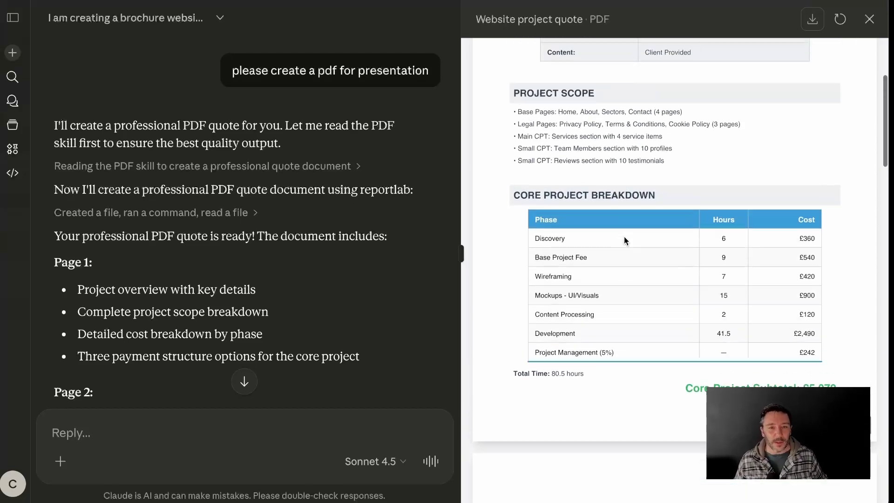
Review the PDF's Payment Structure Options, Project Additionals and Project Total sections
scroll(669, 241, down, 10)
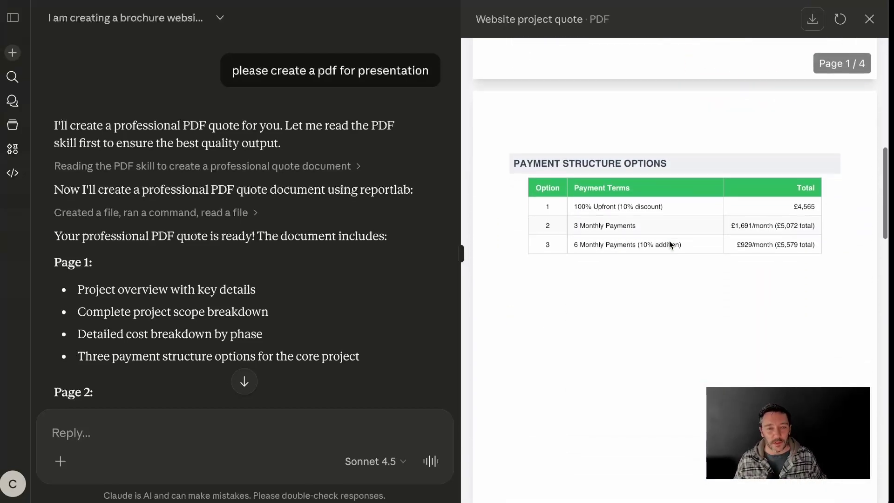
scroll(697, 302, down, 1)
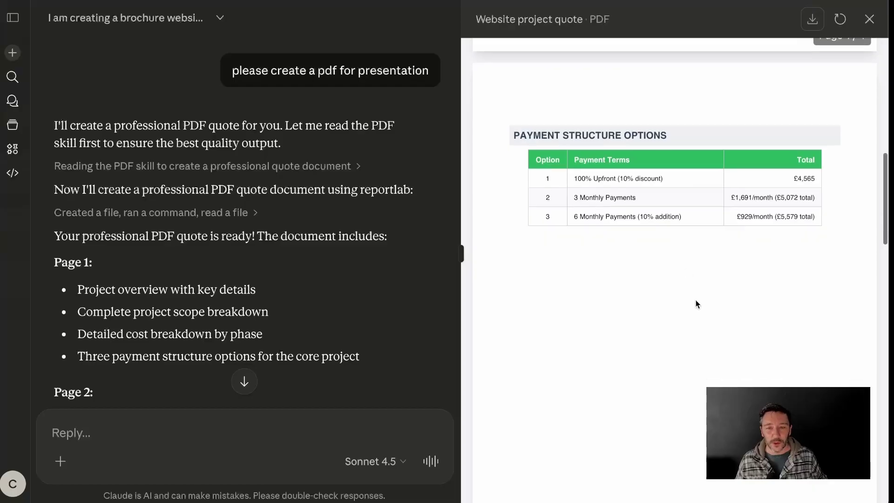
scroll(696, 304, down, 10)
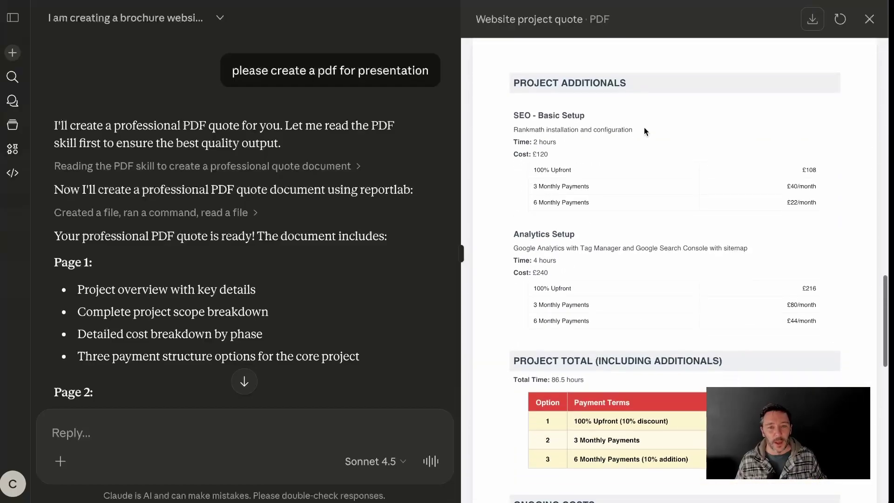
scroll(686, 267, down, 5)
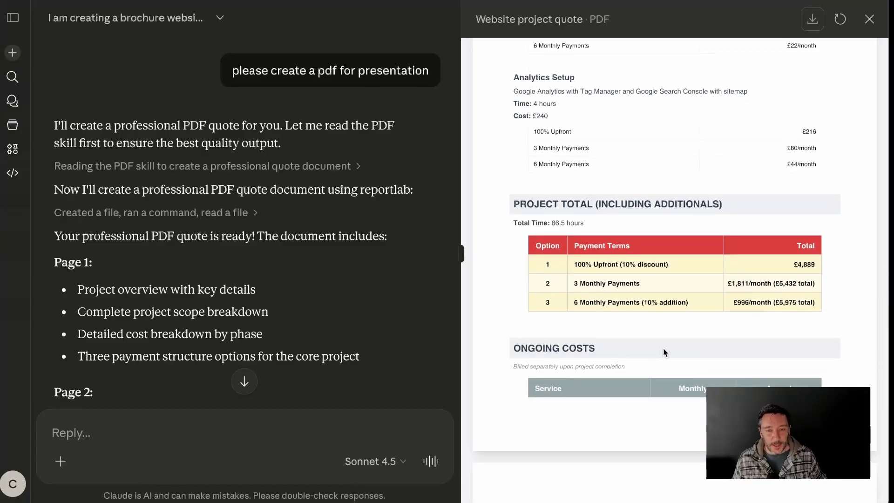
Inspect how the Ongoing Costs table splits across pages 3 and 4, read the Notes, and return to the PDF's first page
scroll(666, 326, down, 1)
scroll(664, 353, down, 5)
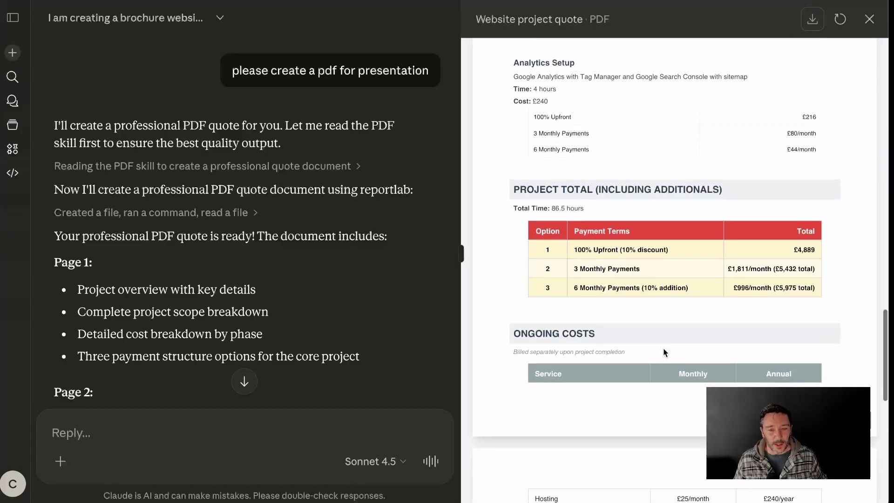
scroll(664, 353, up, 4)
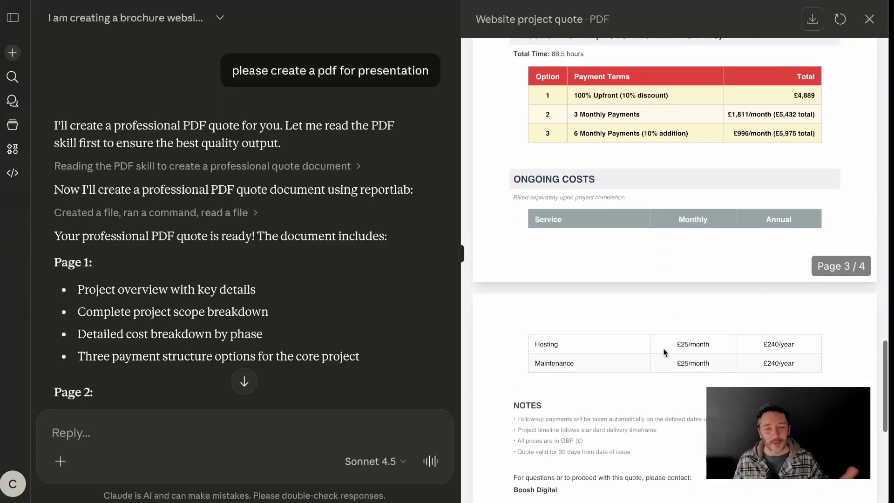
scroll(665, 353, up, 2)
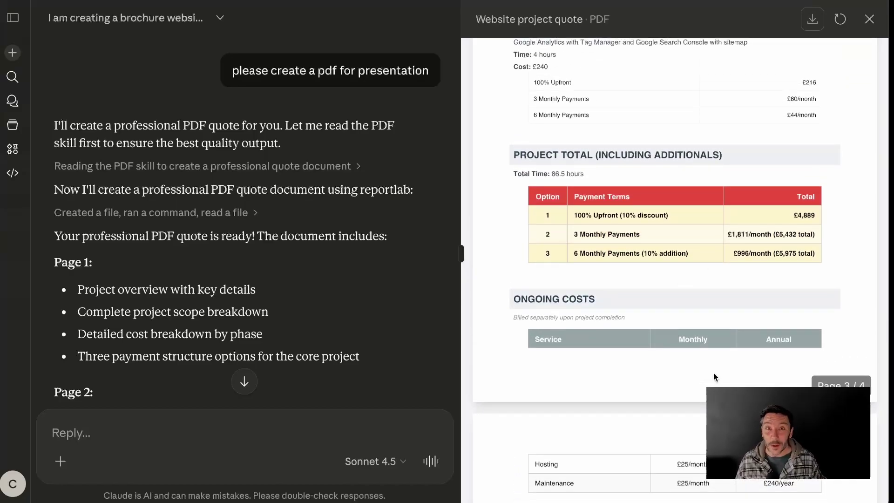
scroll(716, 377, down, 9)
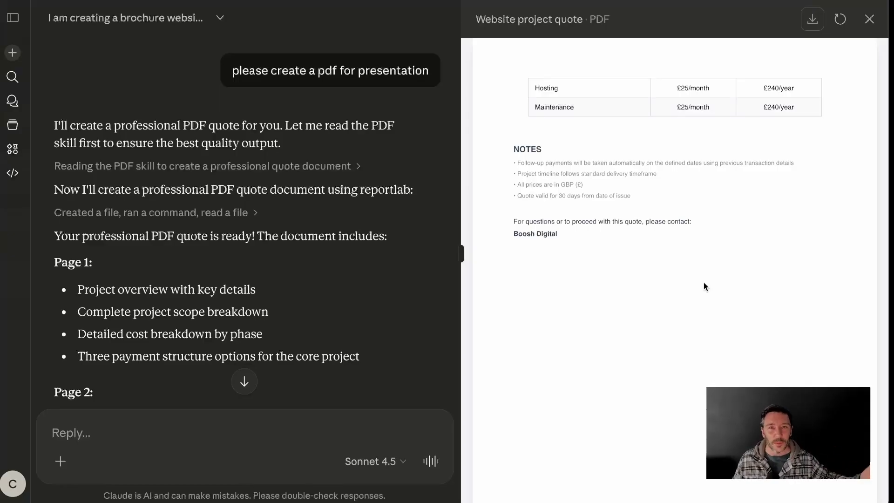
scroll(704, 284, up, 4)
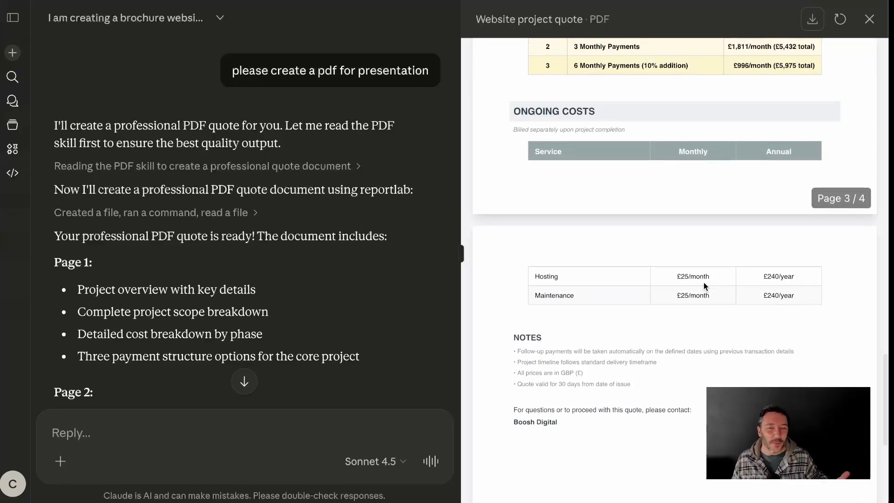
scroll(704, 282, down, 1)
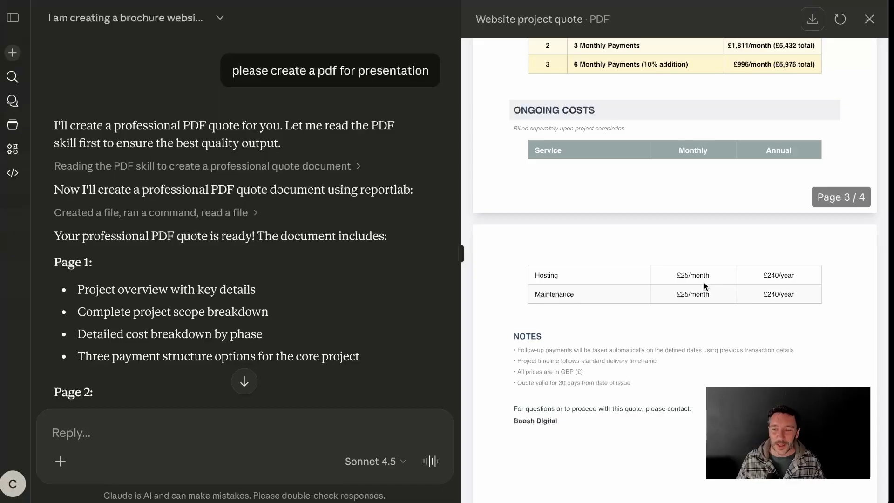
scroll(703, 283, up, 2)
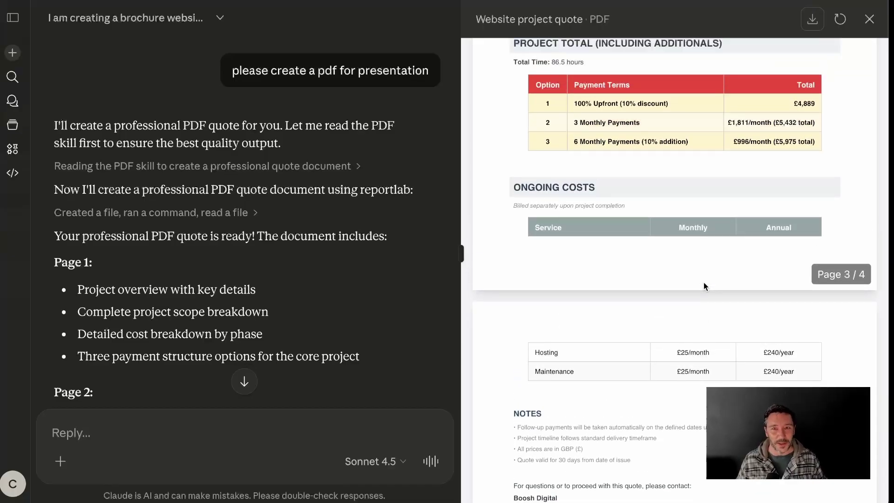
scroll(703, 282, up, 20)
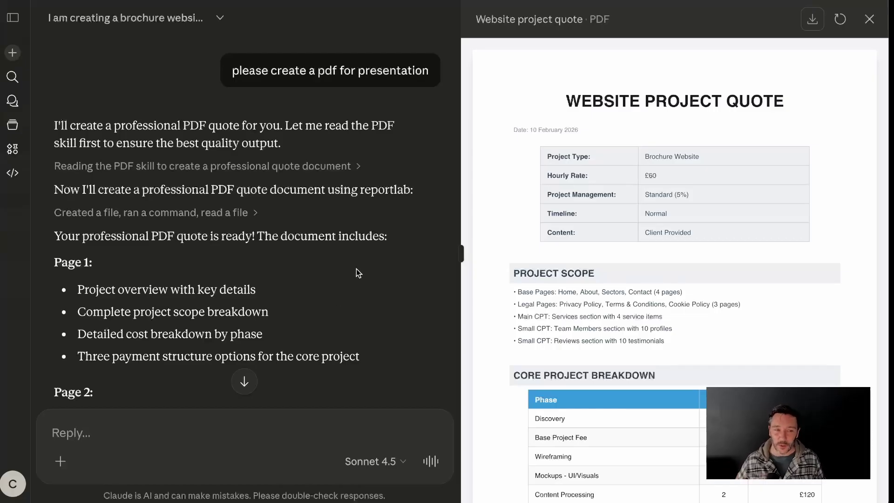
Switch to the "Web Scope and Quoting Spec Sheet - 2.6" document in Google Docs and review its Discovery section
click(532, 1)
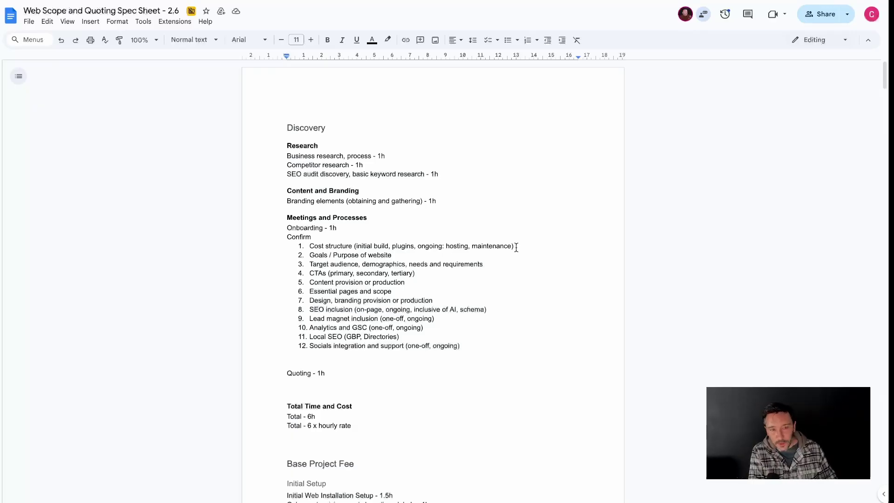
key(ctrl+plus)
key(ctrl+plus)
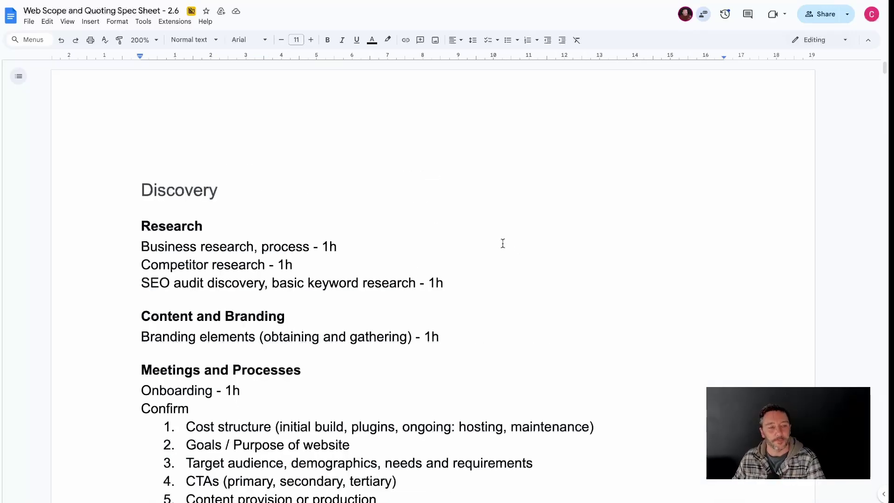
scroll(503, 243, down, 1)
scroll(503, 243, down, 1)
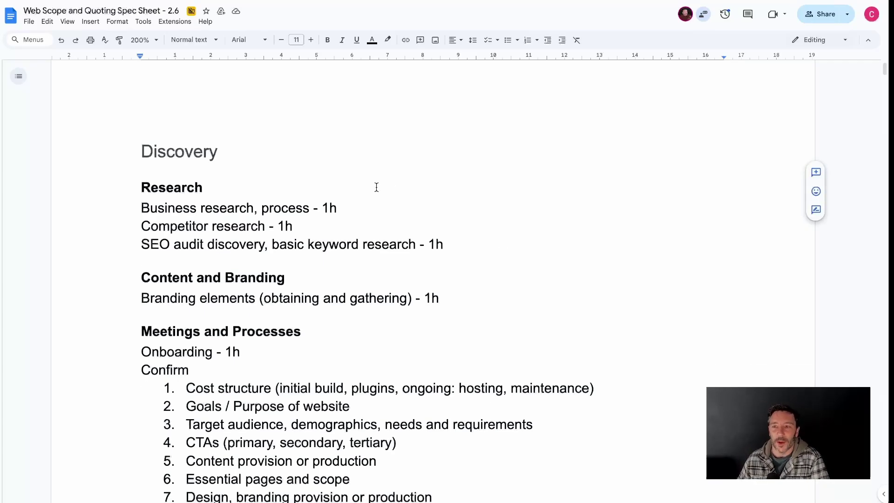
scroll(376, 187, down, 2)
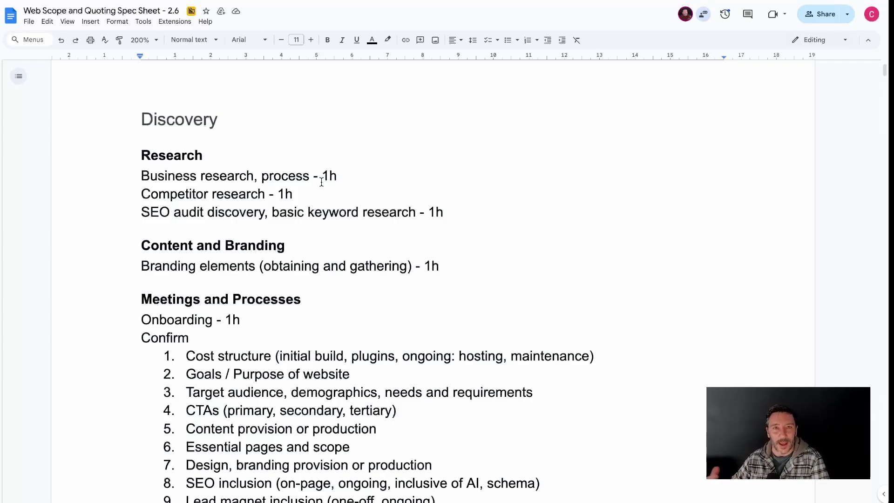
scroll(322, 182, down, 1)
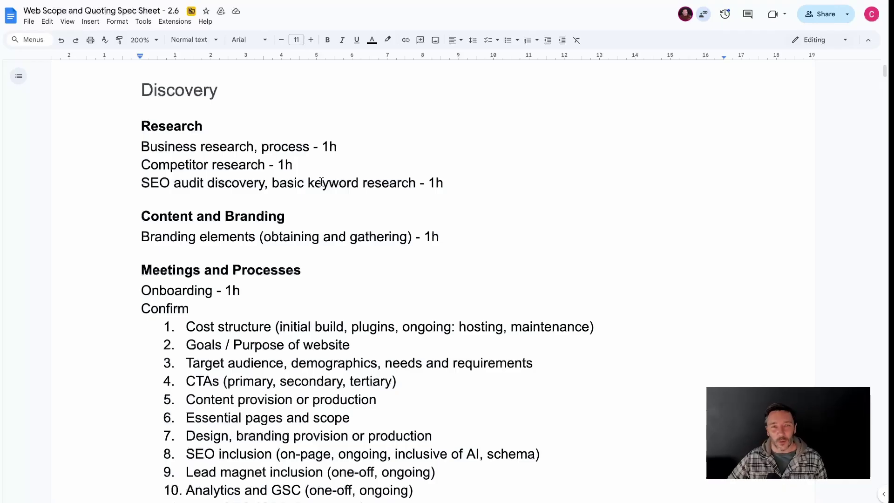
Review the Discovery section's Research and Content and Branding items with their hour allowances
scroll(322, 181, down, 1)
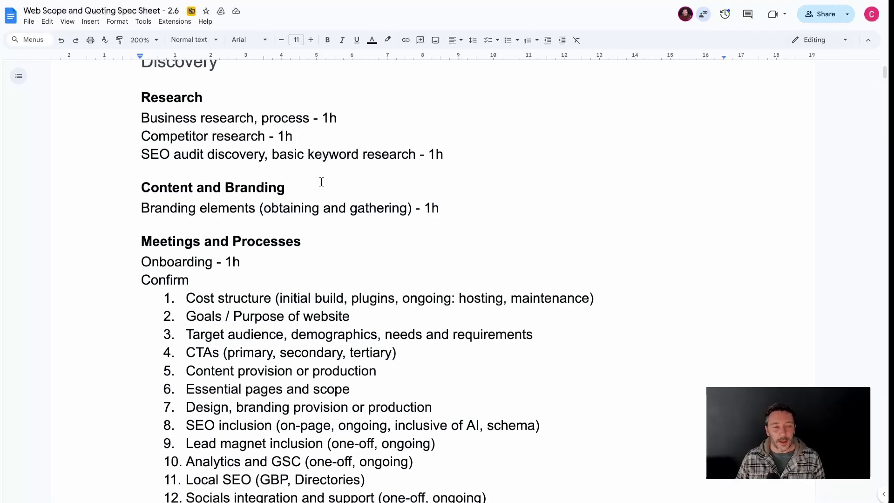
scroll(321, 182, up, 1)
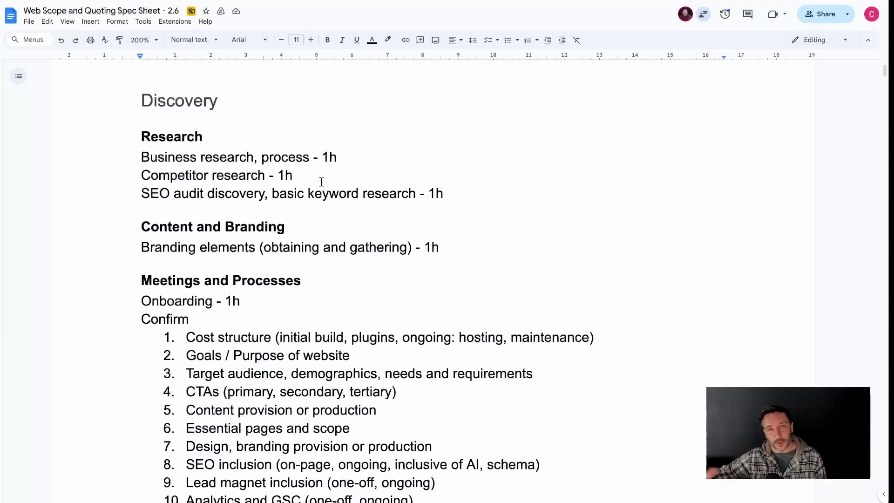
scroll(451, 183, up, 1)
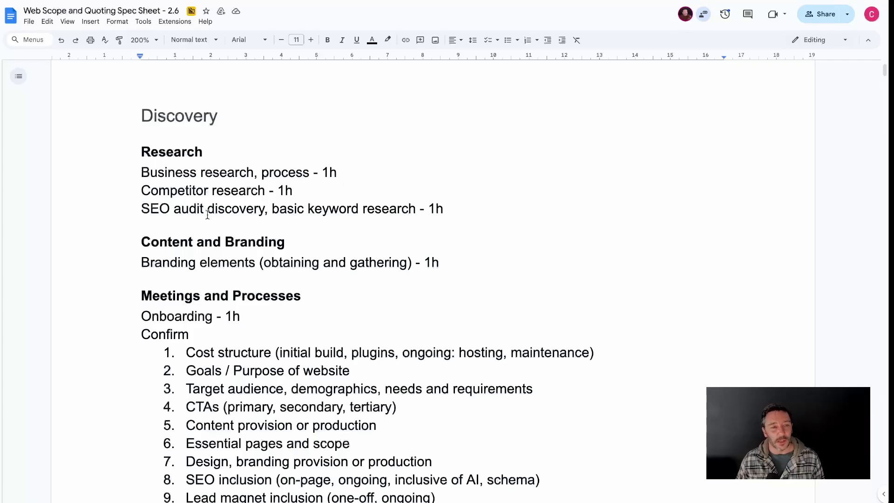
click(361, 222)
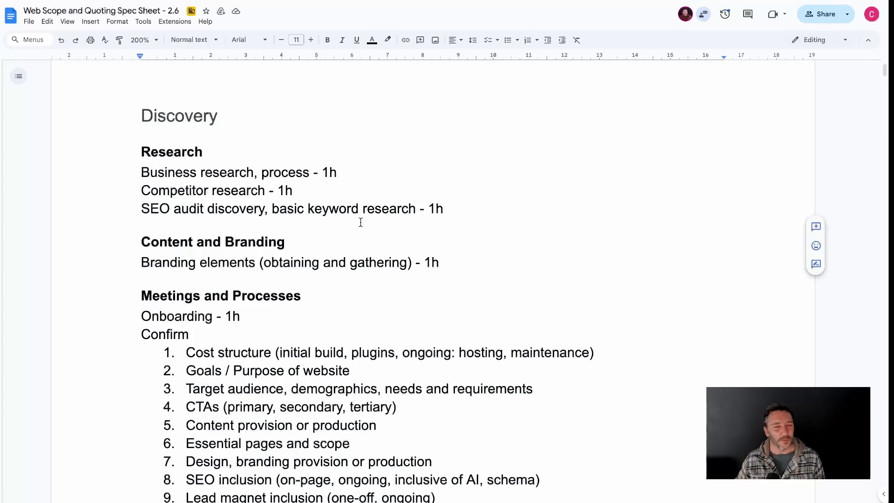
click(378, 217)
click(342, 172)
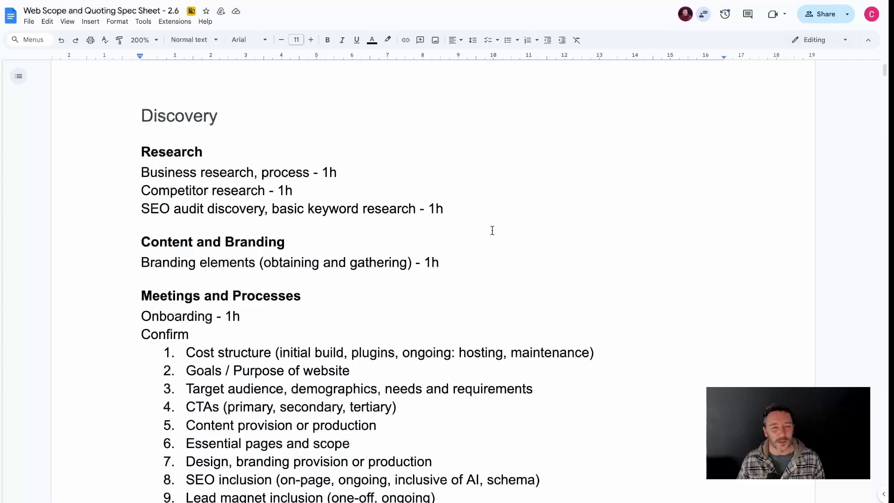
scroll(490, 230, down, 1)
click(429, 206)
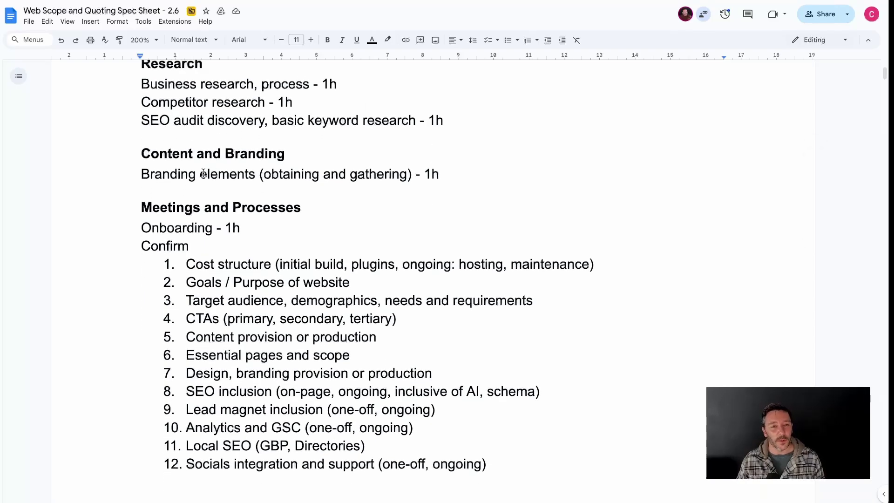
Review Meetings and Processes, highlighting the list of points to confirm and the Onboarding time allowance
scroll(448, 194, down, 2)
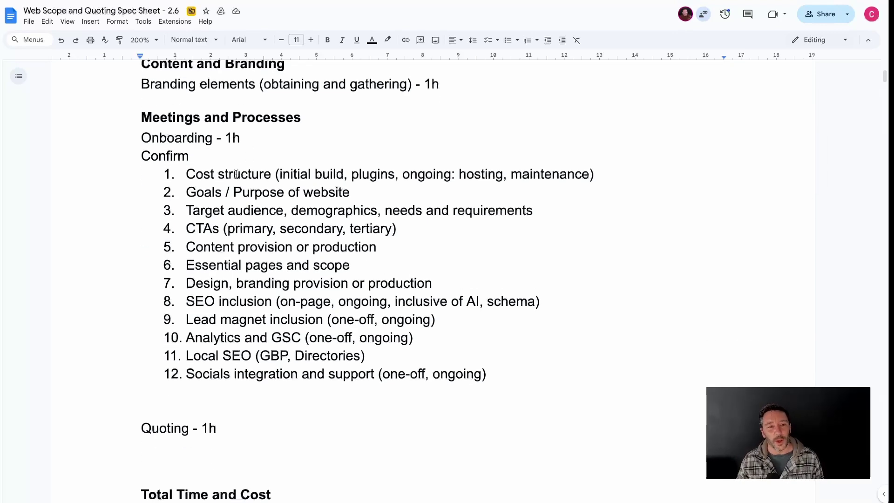
drag(187, 171, 534, 373)
click(534, 373)
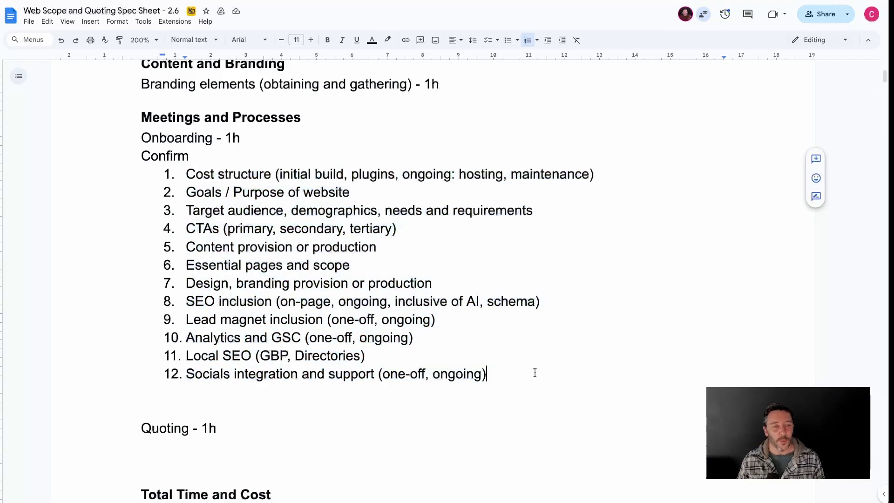
drag(226, 137, 247, 137)
click(247, 137)
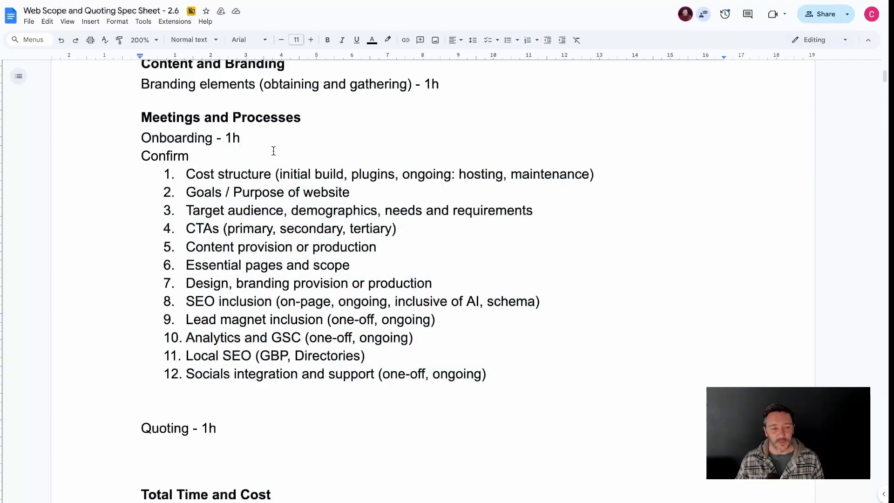
Examine the Quoting allowance and Discovery's Total Time and Cost, highlighting the Quoting line
scroll(390, 337, down, 3)
scroll(391, 337, down, 1)
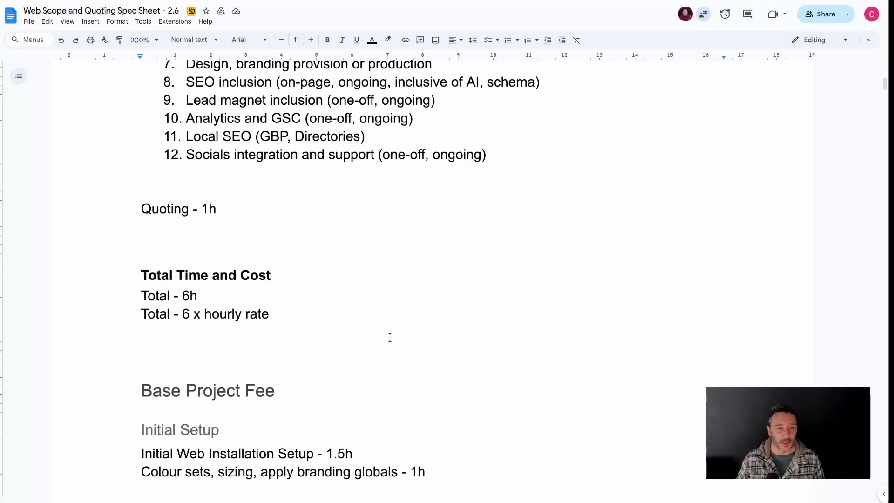
drag(239, 210, 140, 210)
click(259, 212)
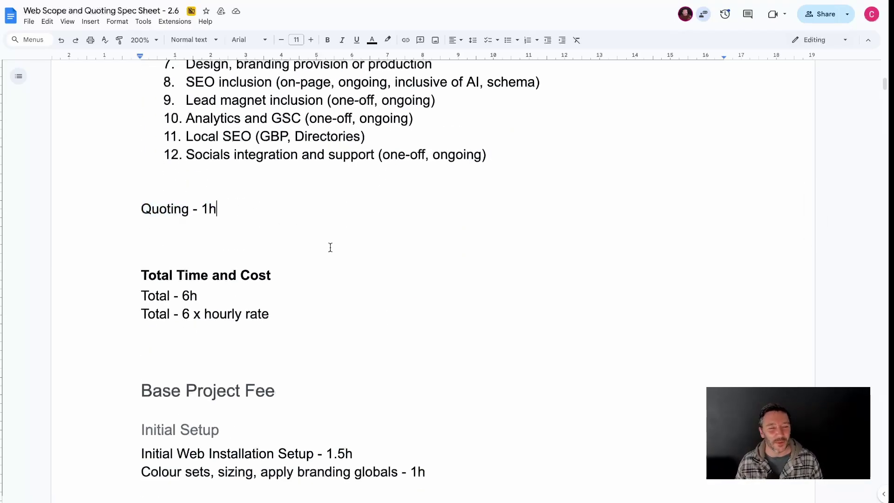
scroll(354, 263, down, 3)
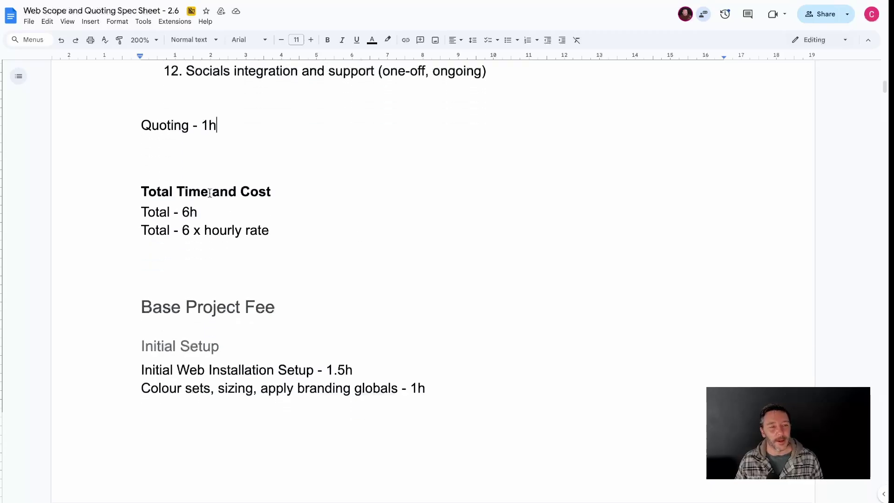
scroll(208, 184, up, 5)
scroll(212, 151, down, 2)
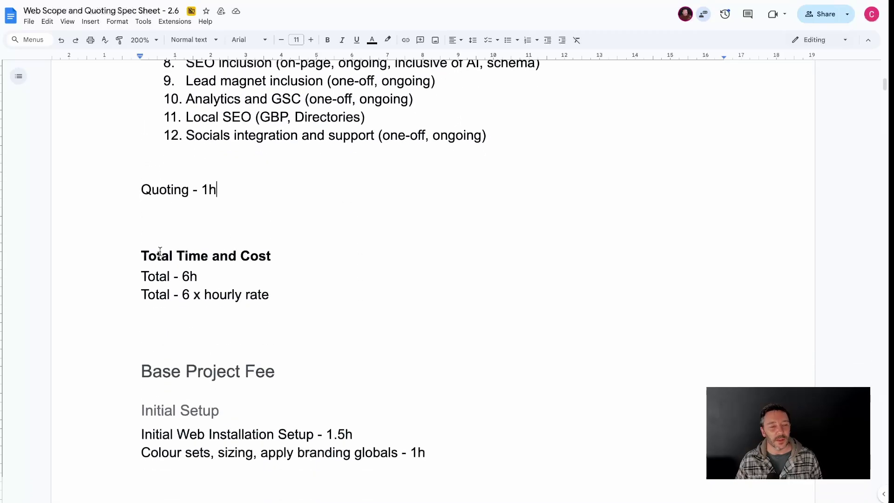
Read the Initial Setup items and their hours under Base Project Fee
scroll(444, 292, down, 5)
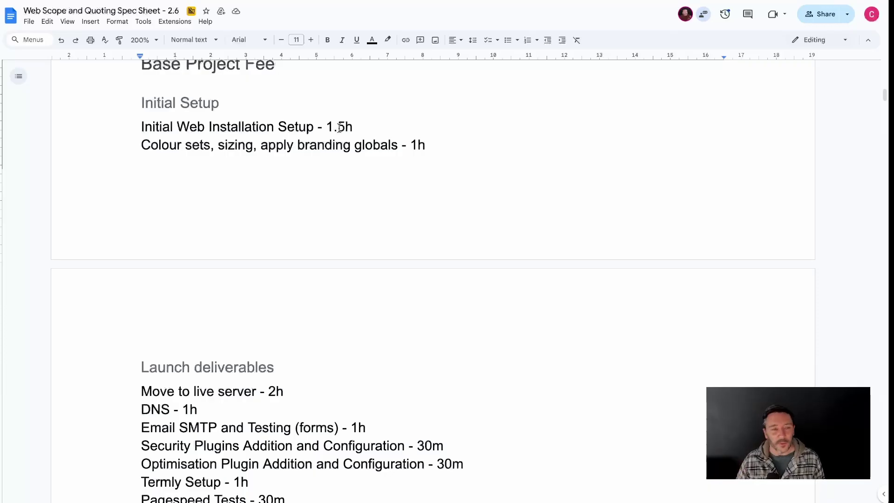
scroll(340, 128, down, 1)
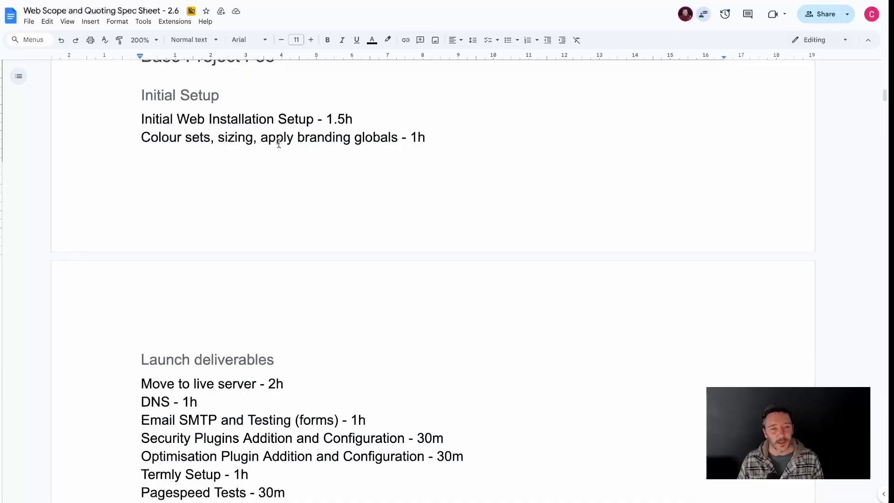
scroll(471, 151, down, 2)
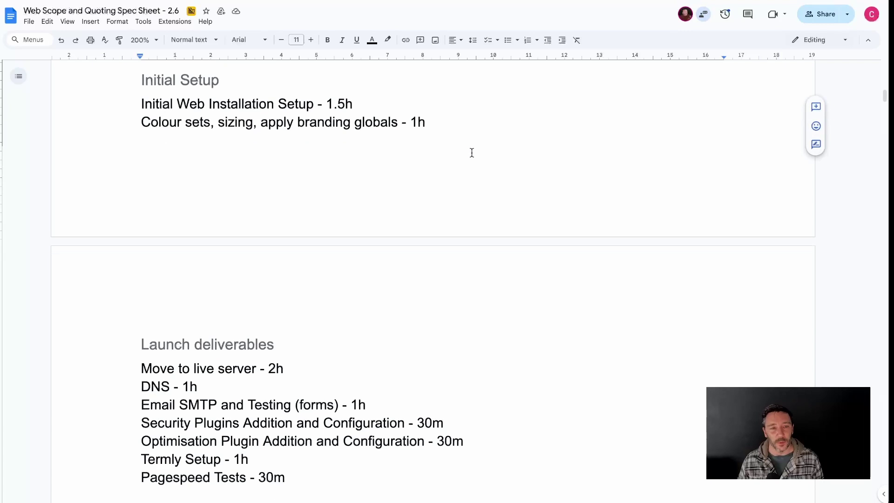
Review the Launch deliverables, highlighting the list from the live server move through the Pagespeed Tests
scroll(472, 153, down, 5)
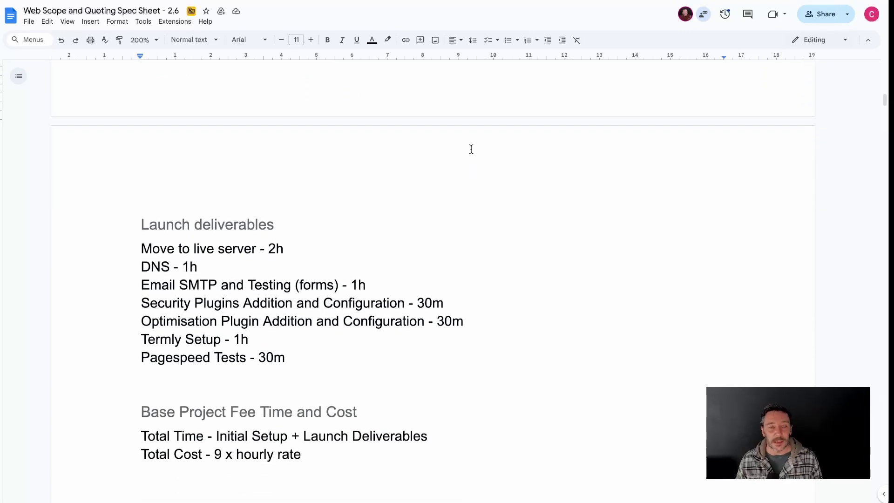
scroll(472, 149, down, 1)
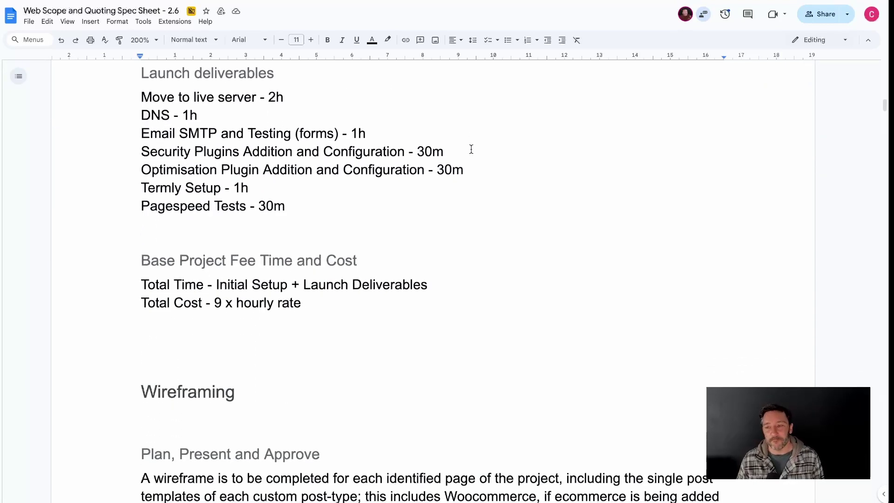
scroll(472, 149, up, 3)
scroll(471, 148, down, 2)
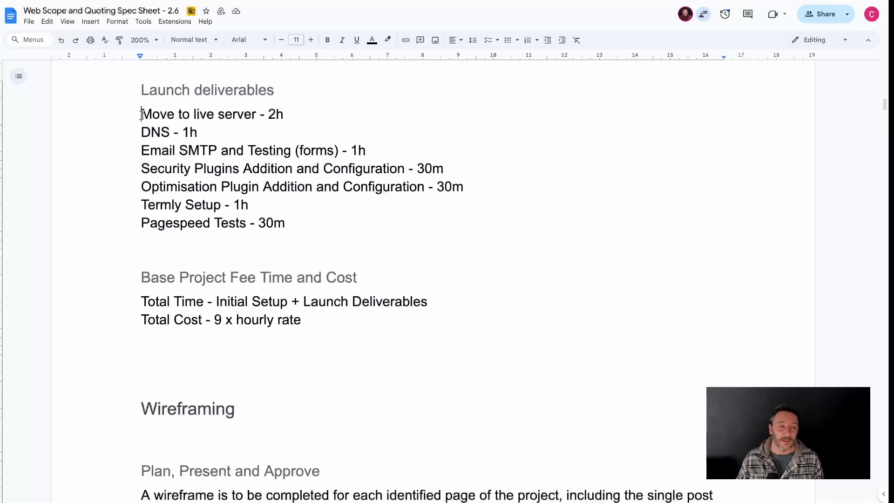
drag(141, 115, 325, 229)
click(325, 229)
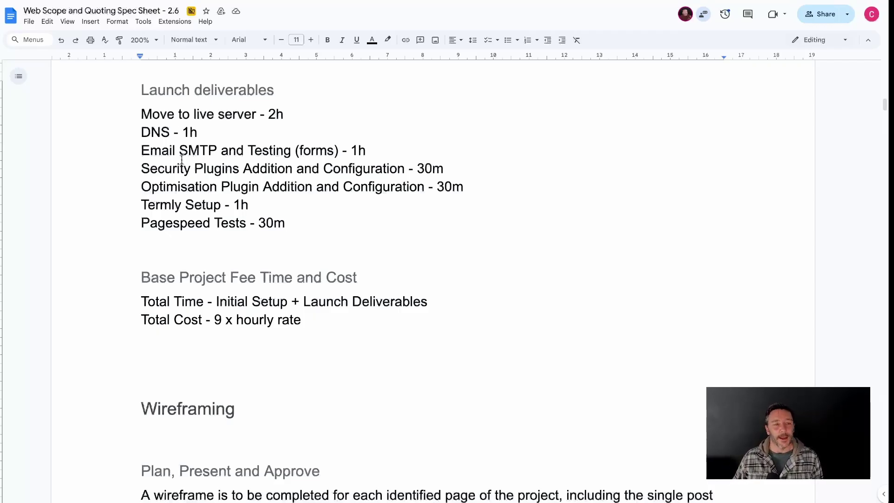
drag(143, 114, 326, 222)
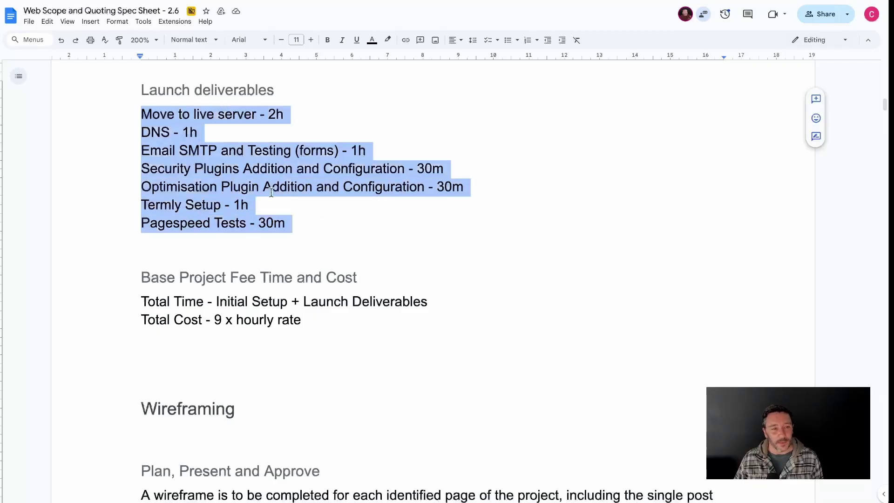
click(244, 171)
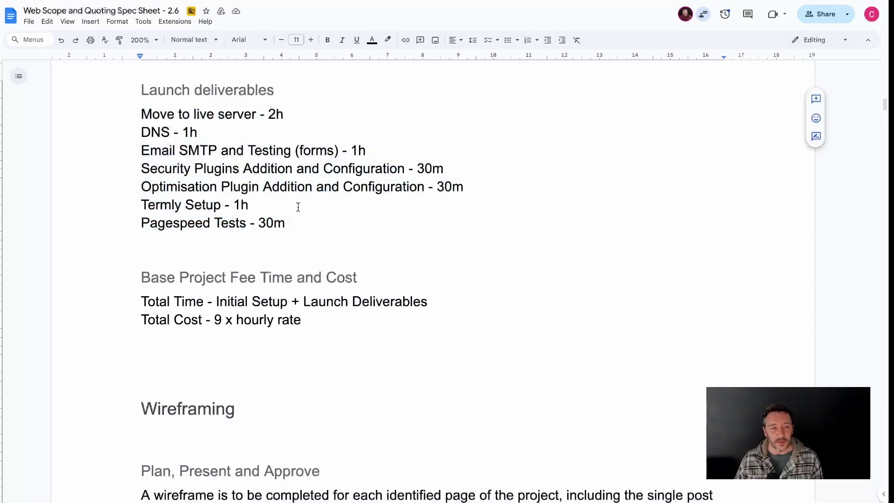
Check how Base Project Fee Time and Cost is calculated against the Launch deliverables
scroll(297, 207, down, 1)
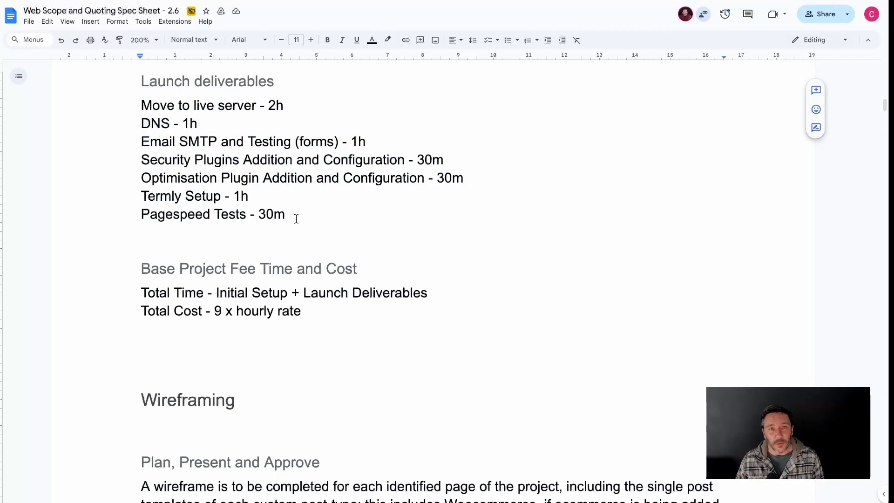
scroll(407, 241, down, 3)
scroll(408, 242, down, 4)
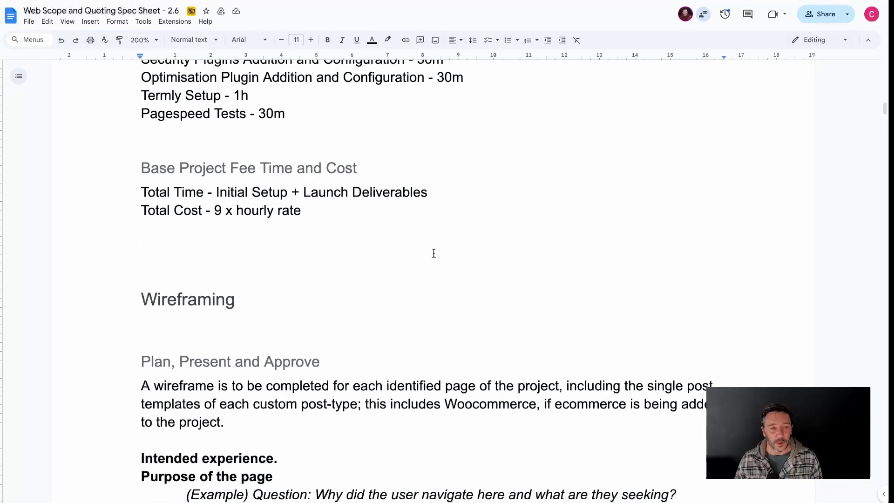
scroll(435, 253, up, 7)
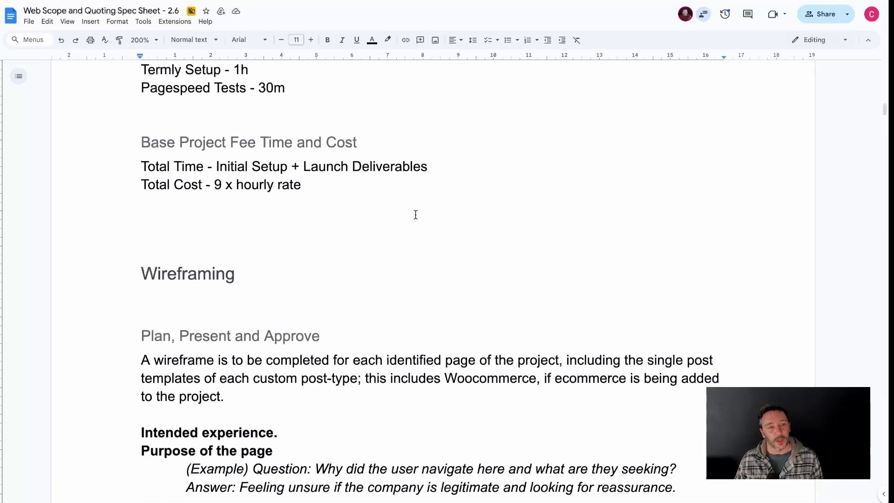
scroll(280, 317, up, 4)
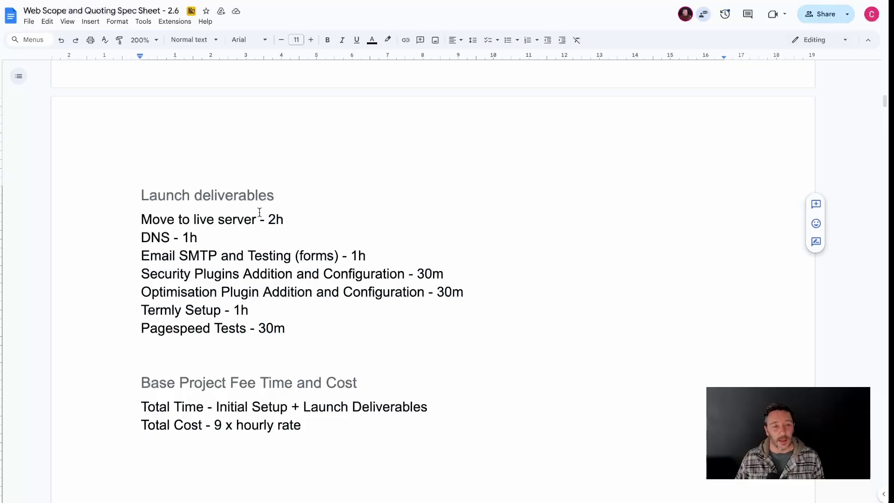
Read the Wireframing section's Plan, Present and Approve guidance on page purpose, user signals, offer and buttons
scroll(361, 419, down, 12)
scroll(361, 423, down, 5)
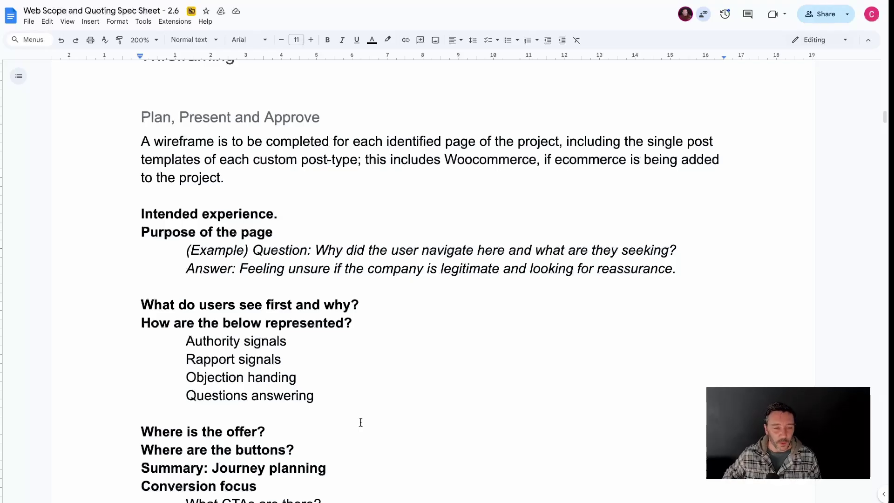
scroll(361, 422, down, 3)
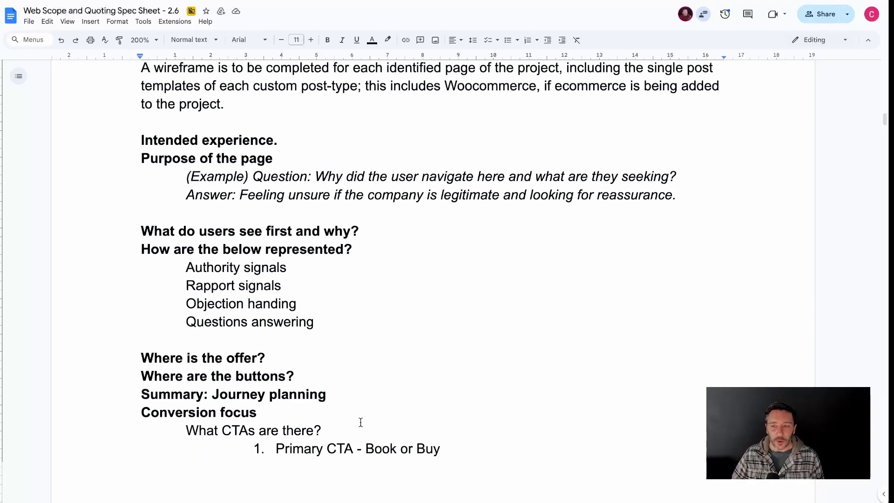
scroll(361, 422, down, 1)
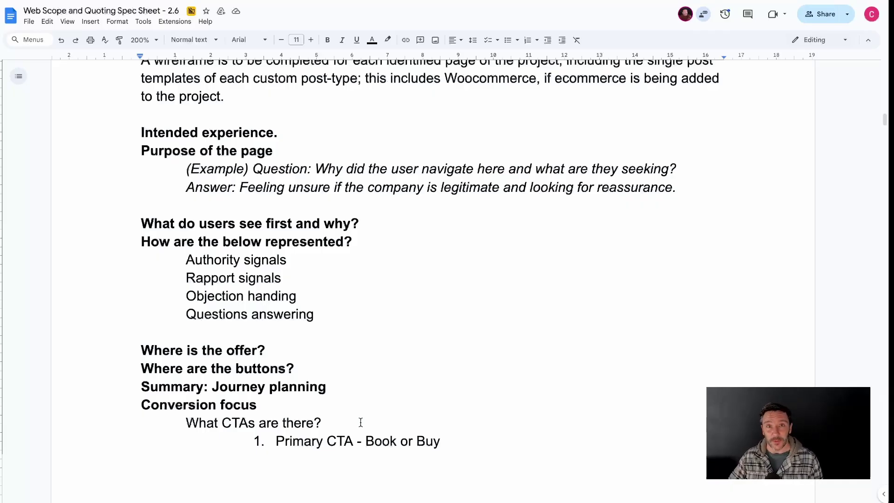
scroll(361, 423, down, 4)
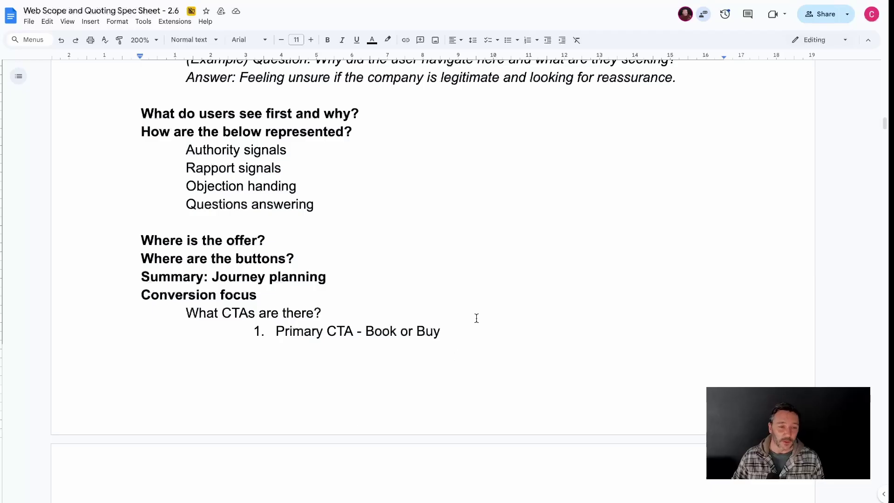
Examine the Conversion focus list of primary, secondary and tertiary CTAs and recheck the preceding wireframing questions
scroll(476, 317, down, 2)
scroll(476, 318, down, 3)
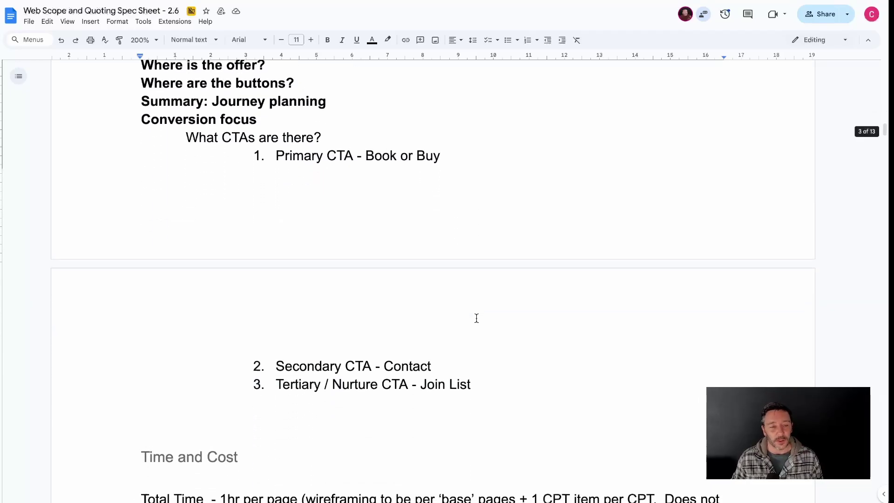
scroll(476, 318, up, 2)
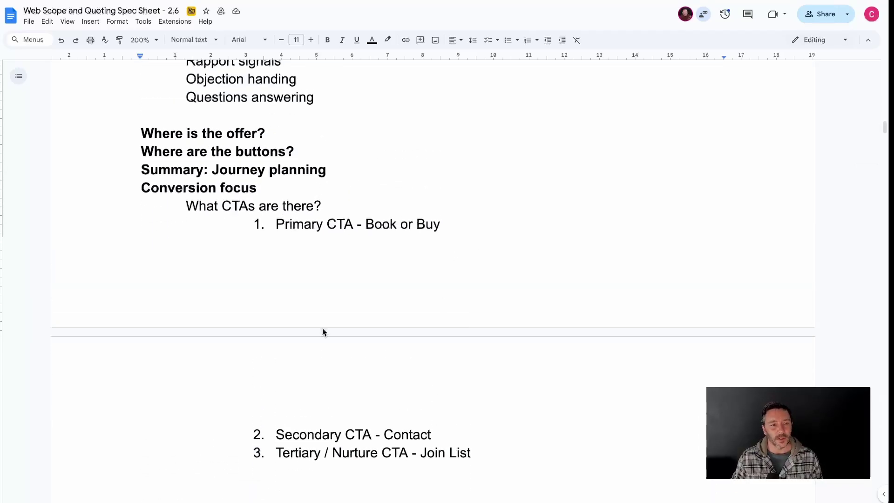
scroll(345, 306, up, 7)
Review Wireframing's Time and Cost rules, including the per-page time, the 10-page website example and the cost formula
scroll(364, 296, down, 12)
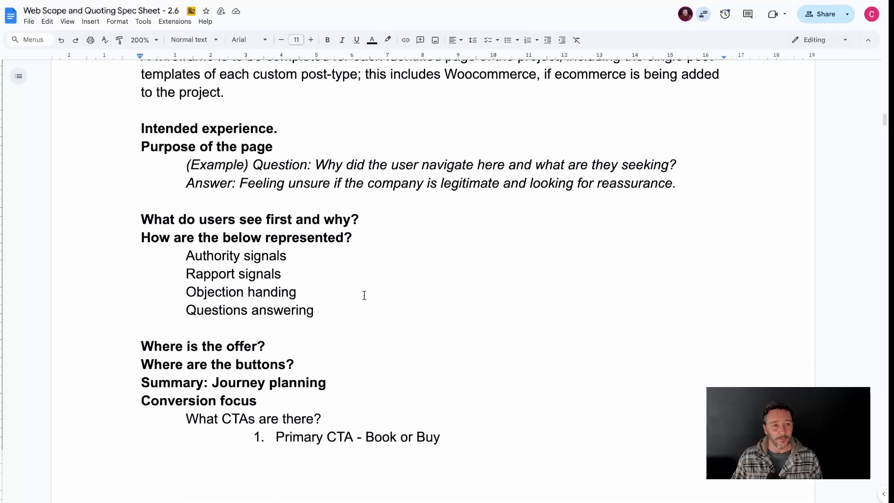
scroll(364, 296, down, 3)
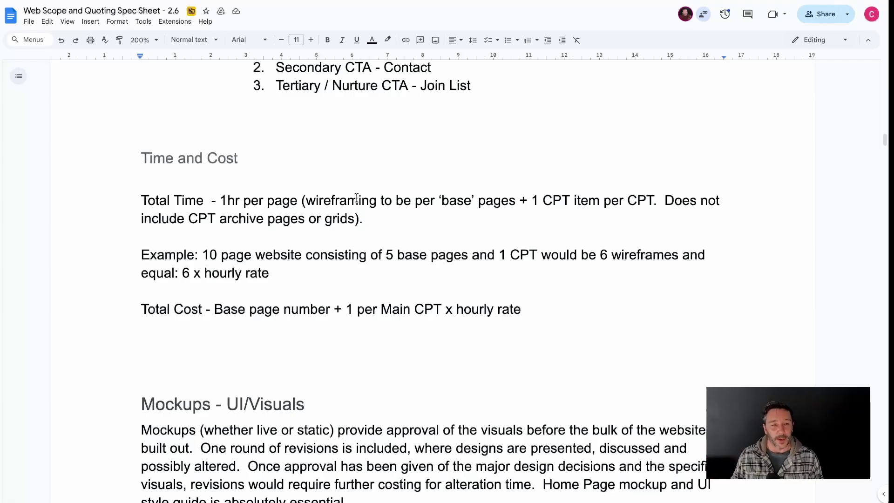
scroll(303, 204, down, 1)
scroll(303, 204, down, 1)
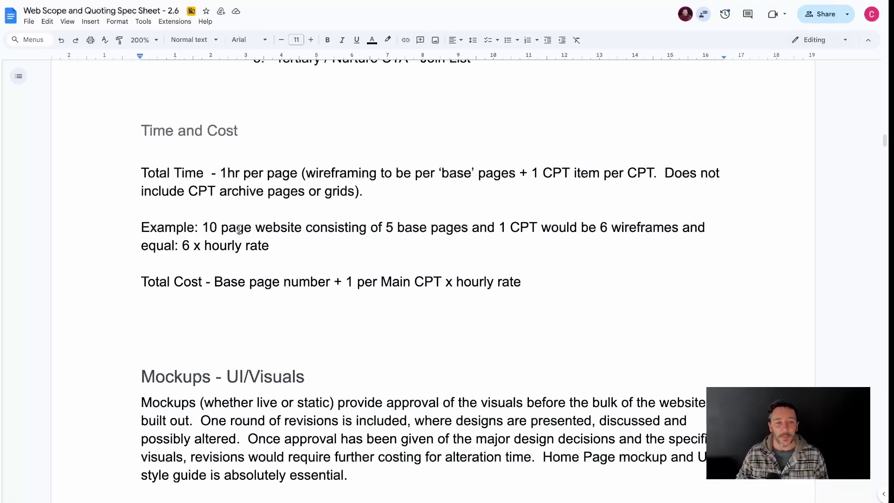
Trace how base pages and the CPT make up the wireframe count in the 10-page example and the Total Cost formula
drag(387, 232, 538, 228)
click(498, 229)
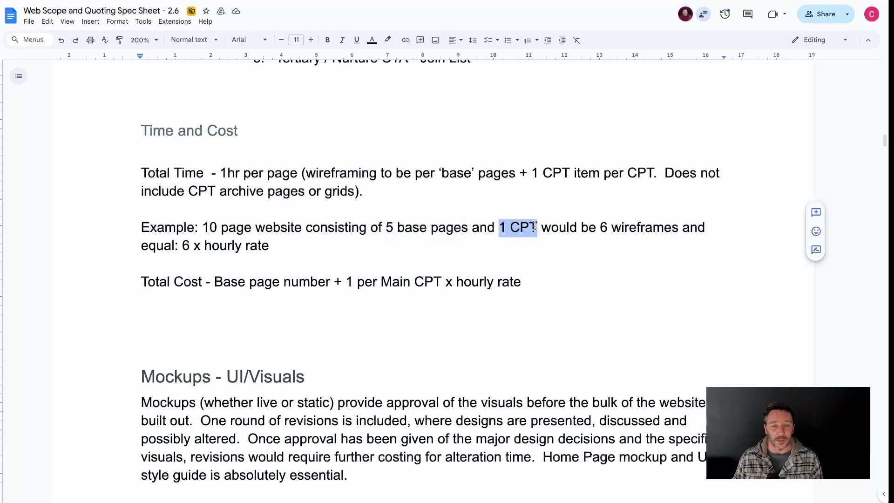
click(571, 229)
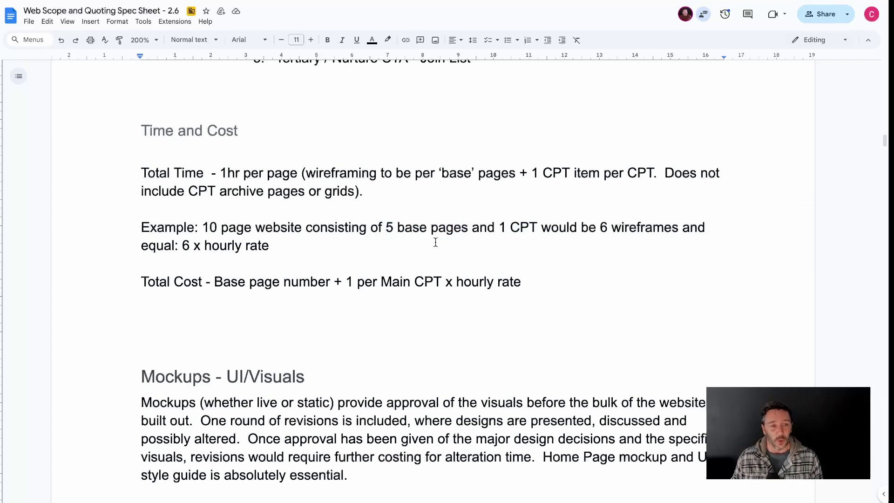
scroll(404, 242, down, 1)
drag(181, 239, 295, 235)
scroll(372, 238, down, 1)
scroll(371, 237, down, 2)
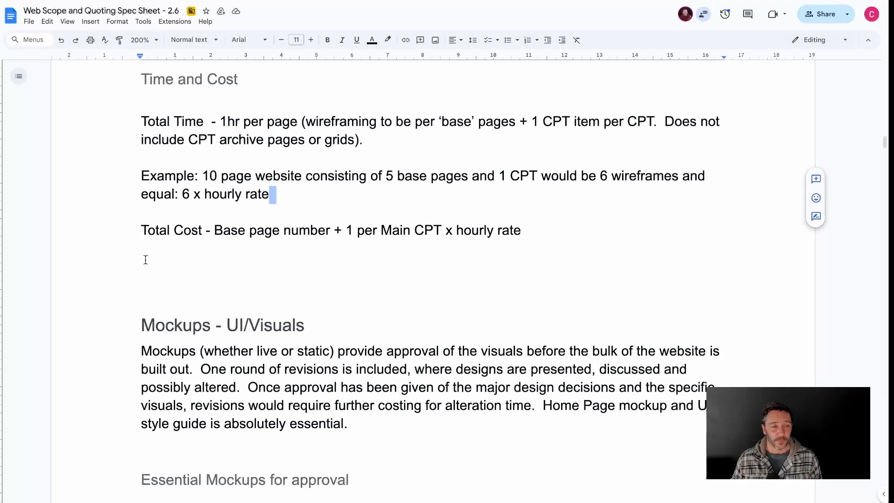
click(215, 231)
drag(214, 230, 445, 230)
click(562, 235)
Read the Mockups - UI/Visuals introduction on revisions and approval, continuing into the essential mockups for approval
scroll(562, 236, down, 5)
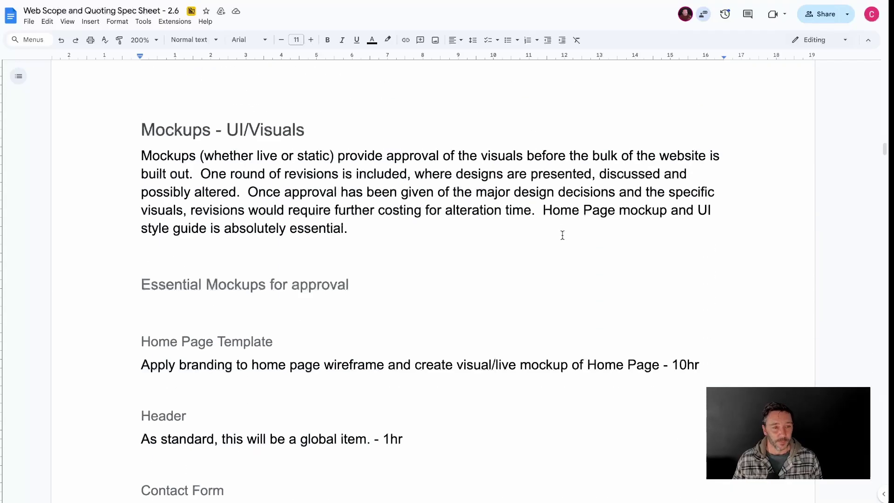
scroll(350, 217, down, 2)
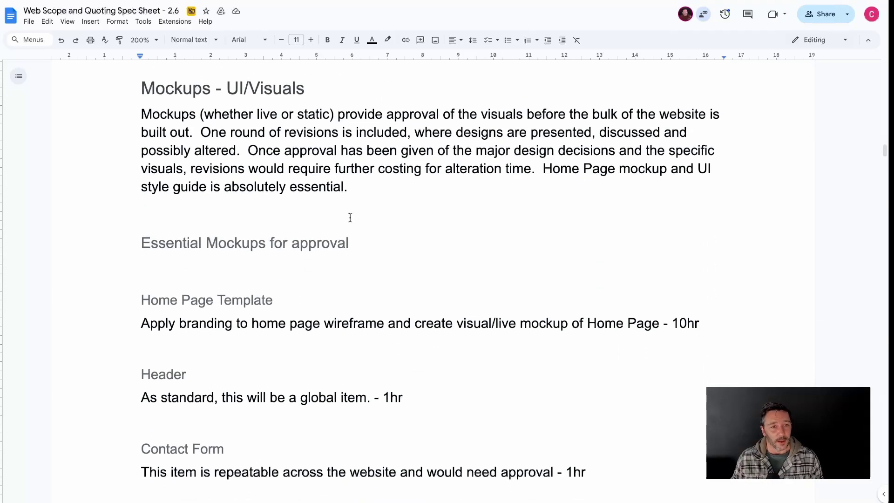
scroll(350, 217, down, 3)
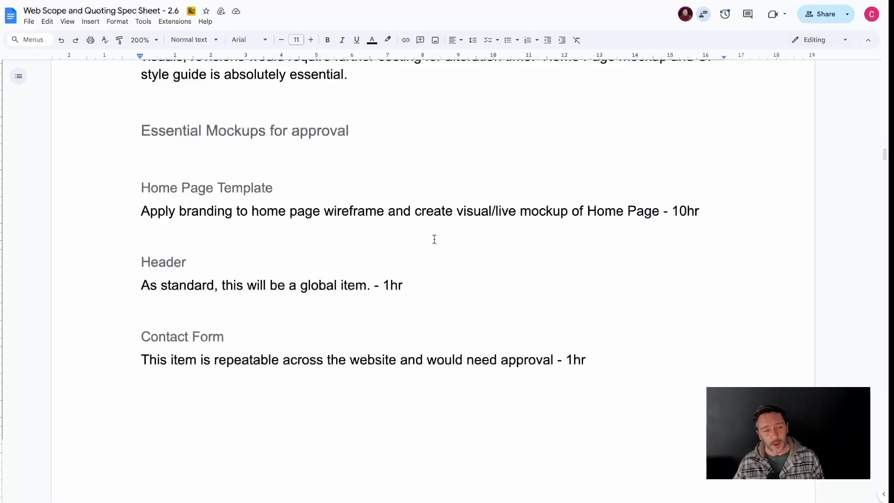
scroll(434, 239, down, 2)
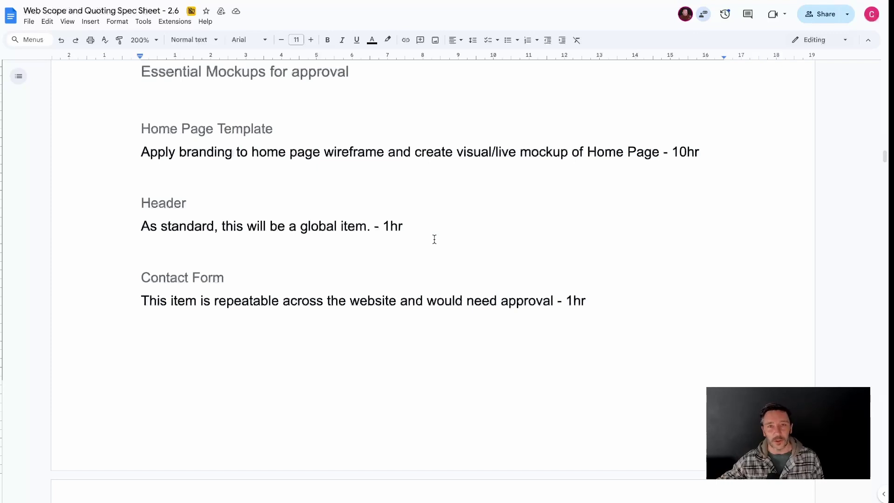
scroll(367, 143, down, 1)
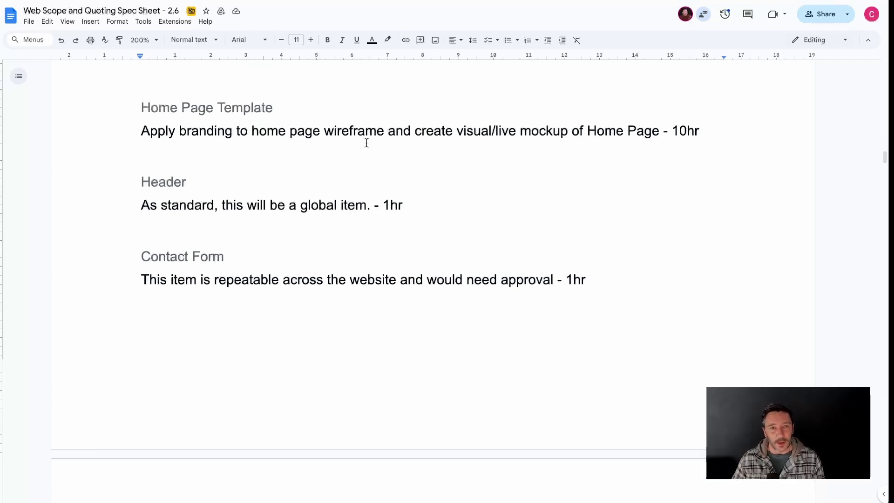
scroll(450, 191, down, 1)
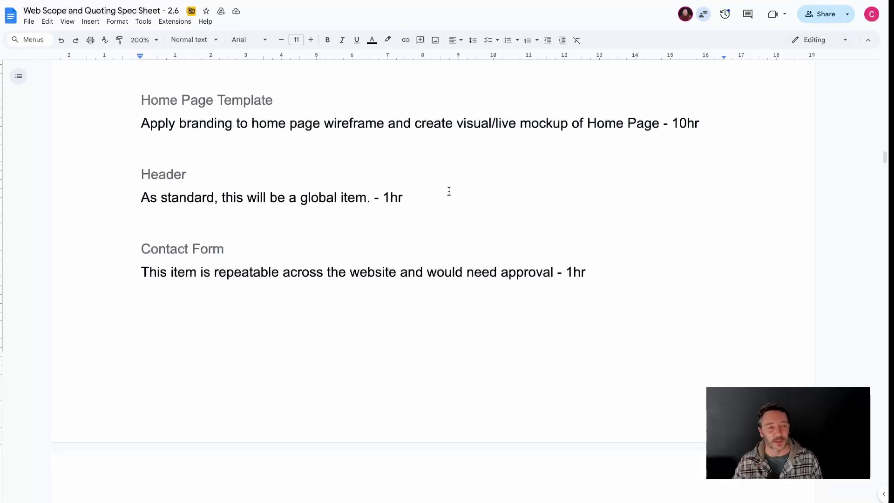
Review the Home Page Template, Header and Contact Form entries as the core set of essential mockups
scroll(266, 146, up, 2)
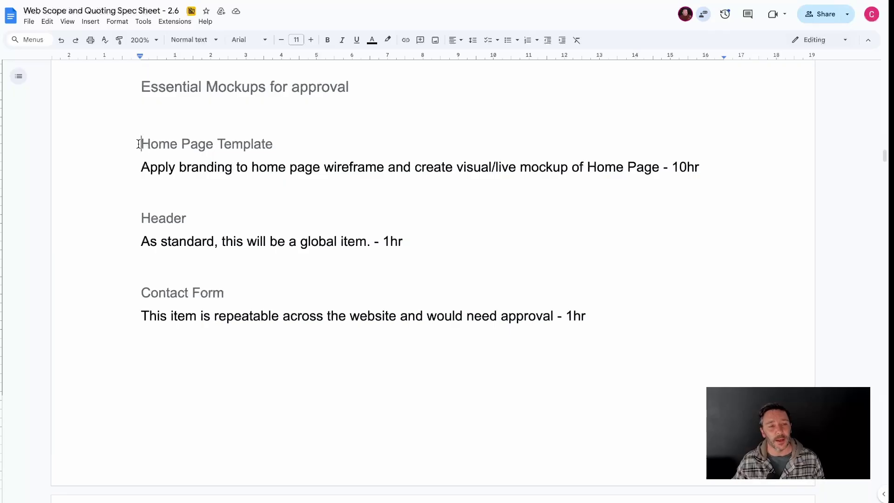
drag(141, 145, 655, 318)
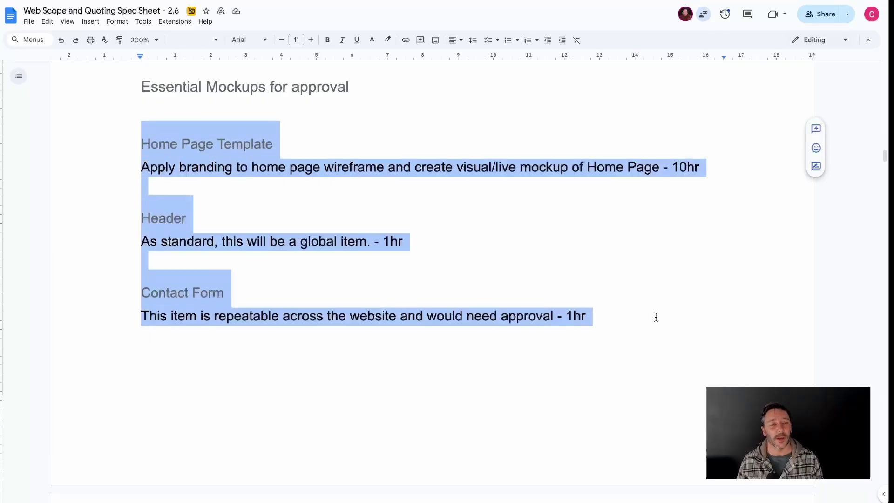
click(290, 240)
scroll(291, 258, down, 1)
click(269, 258)
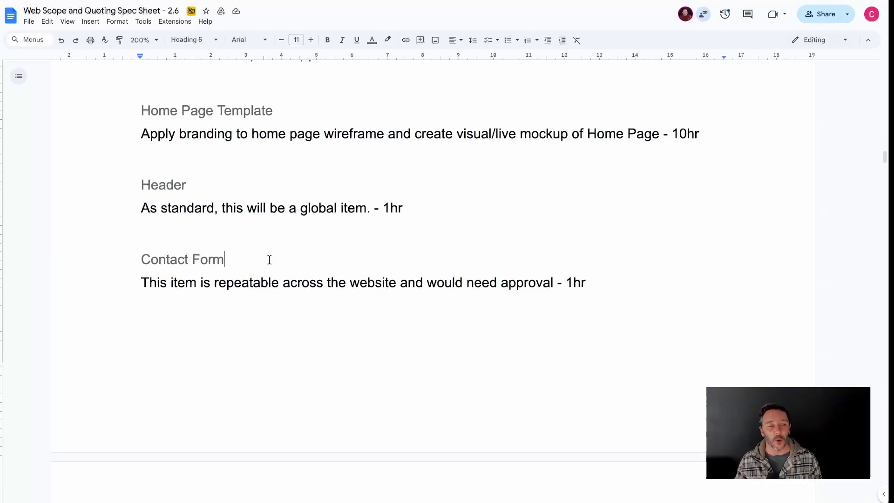
scroll(331, 253, up, 2)
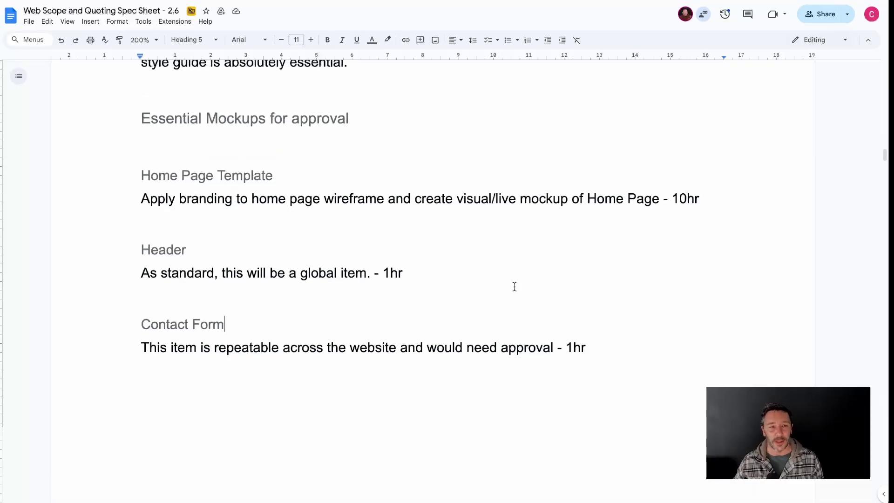
Examine the per-CPT mockup items, the Single Post Template and the Grid Card Example, with their time allowances
scroll(559, 294, down, 8)
scroll(559, 295, down, 2)
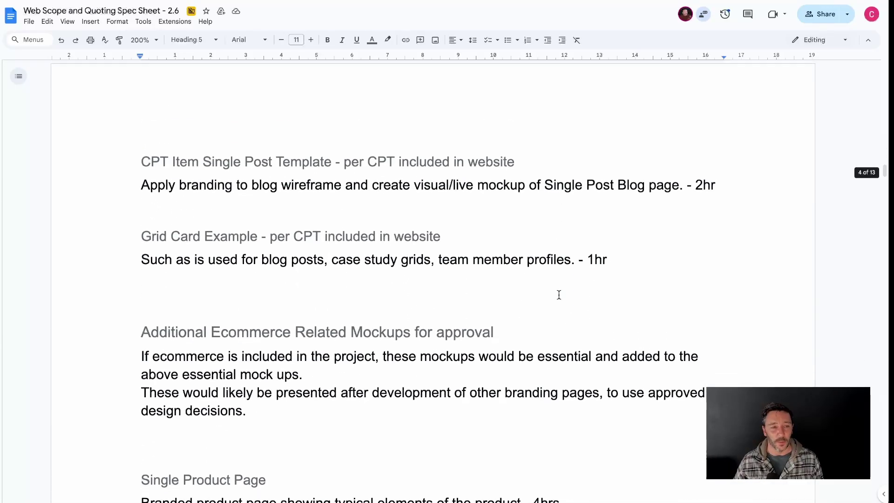
click(140, 159)
drag(139, 160, 574, 166)
click(261, 153)
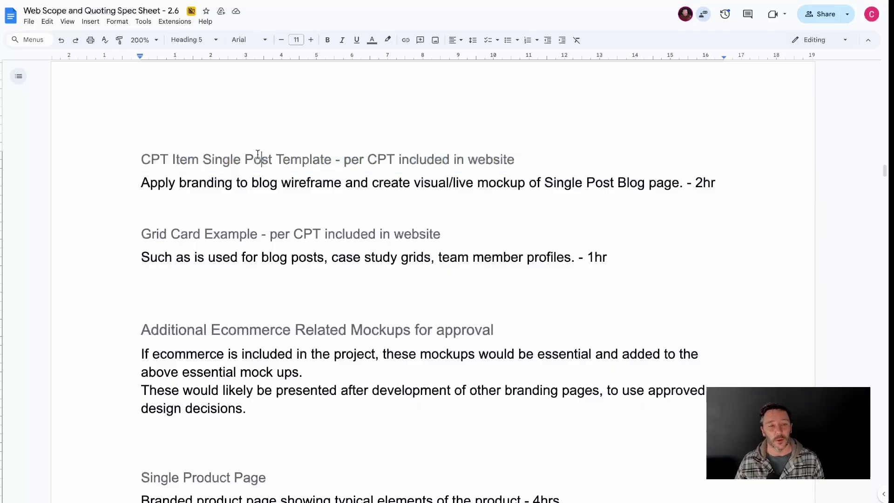
click(172, 234)
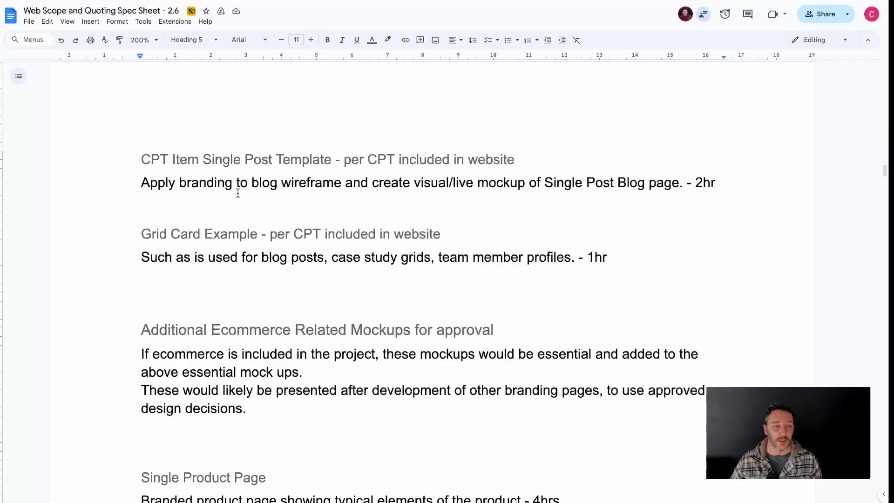
scroll(353, 244, down, 2)
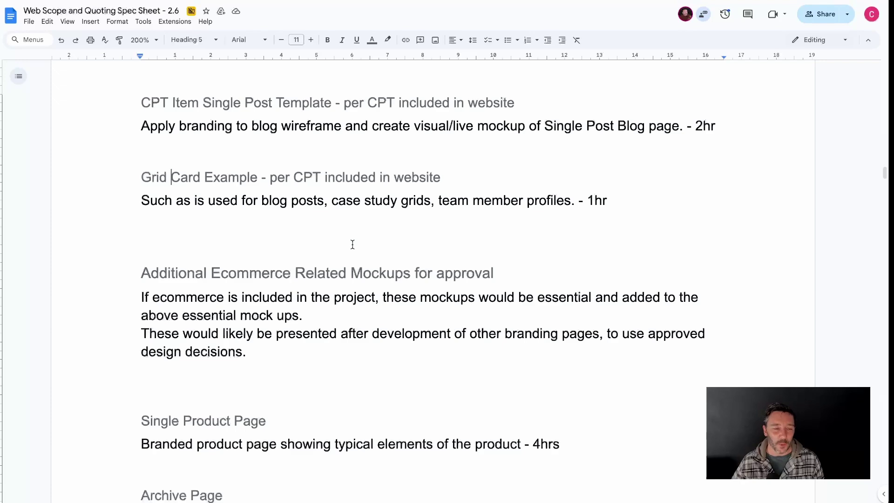
Read when the Additional Ecommerce Related Mockups apply and how they add to the essential mockups
scroll(352, 244, down, 5)
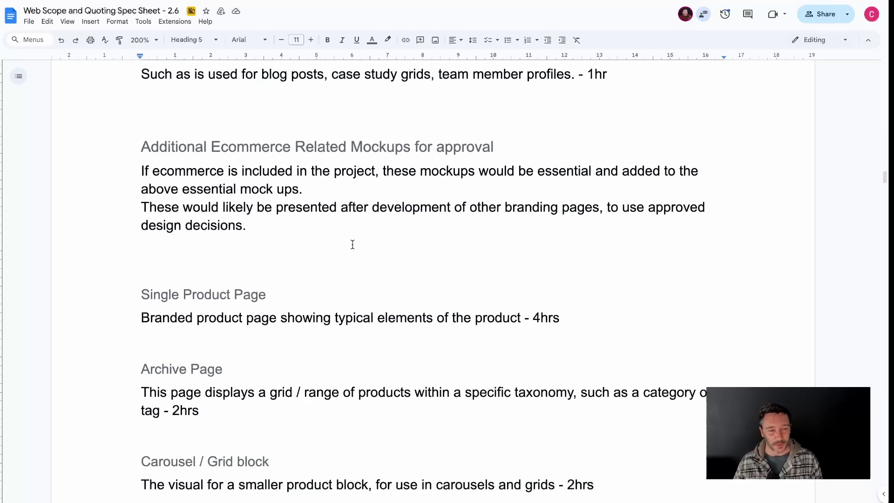
scroll(352, 244, down, 1)
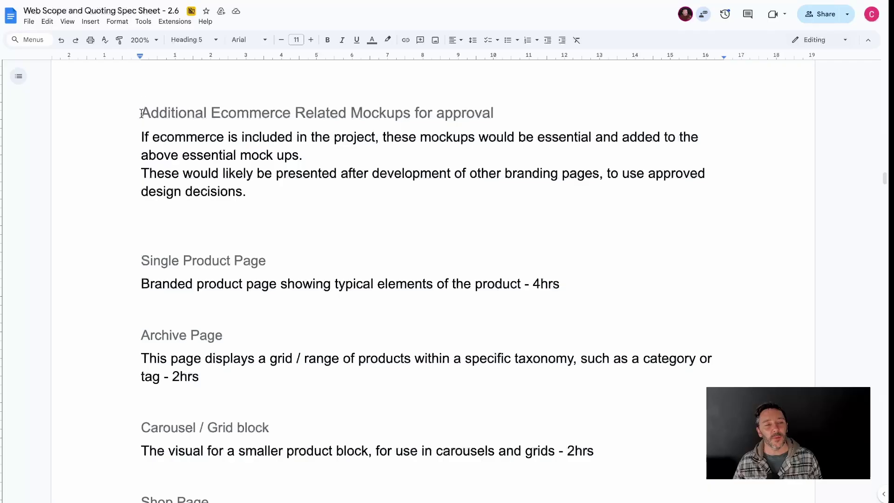
drag(142, 113, 581, 225)
click(469, 226)
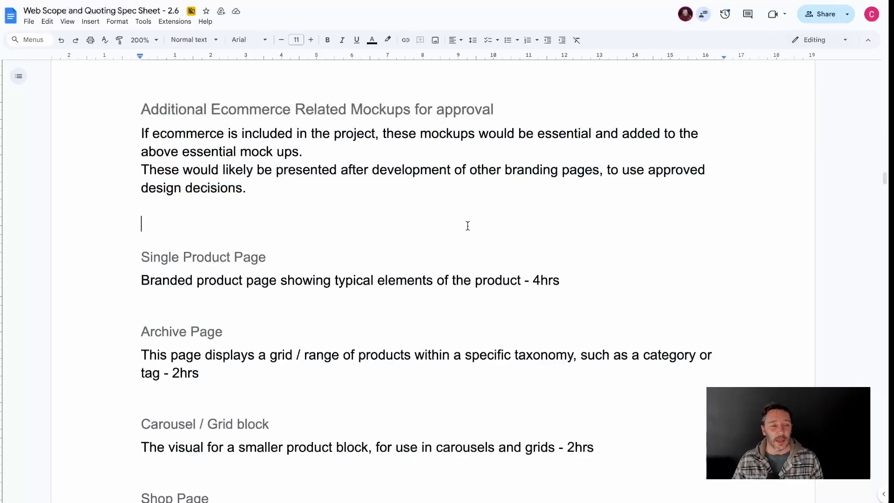
scroll(369, 263, down, 2)
scroll(369, 262, down, 5)
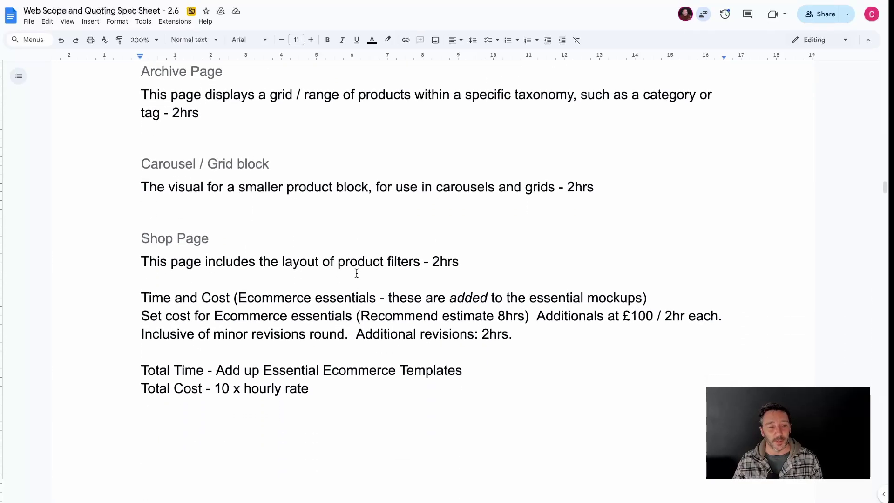
Check the descriptions and hours of the ecommerce Single Product Page, Archive Page, Carousel / Grid block and Shop Page mockups
scroll(233, 270, up, 2)
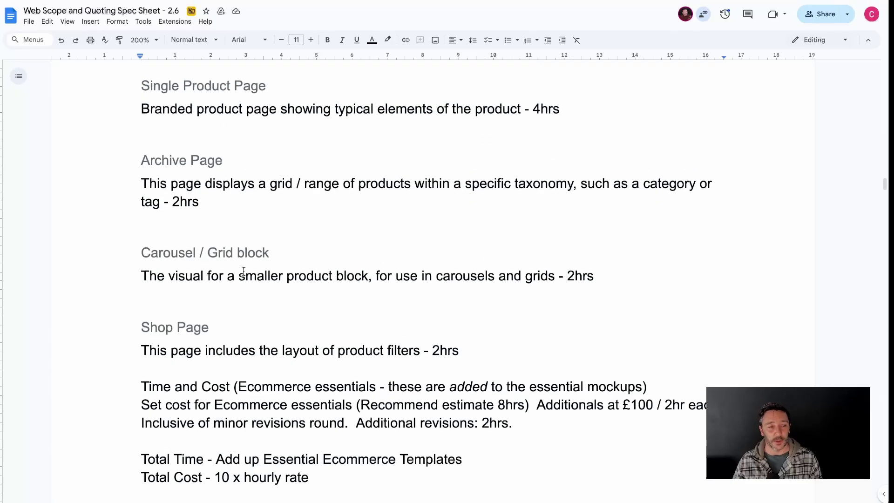
scroll(257, 224, up, 1)
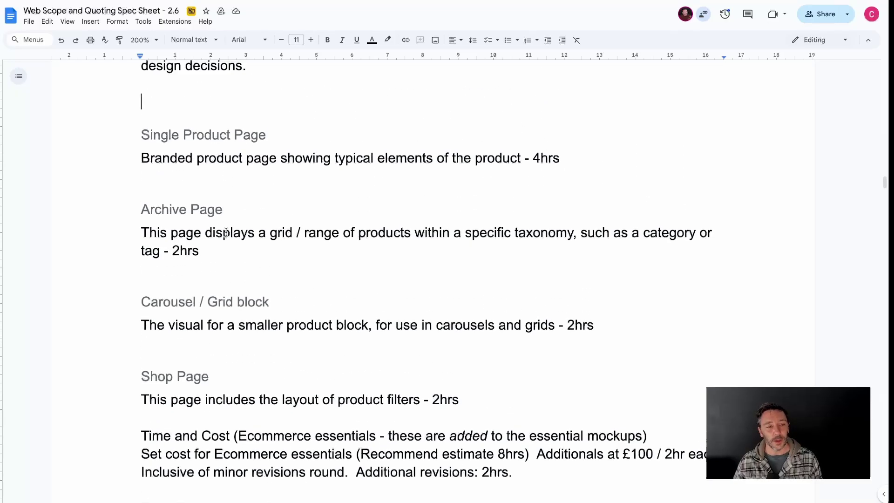
scroll(224, 232, up, 1)
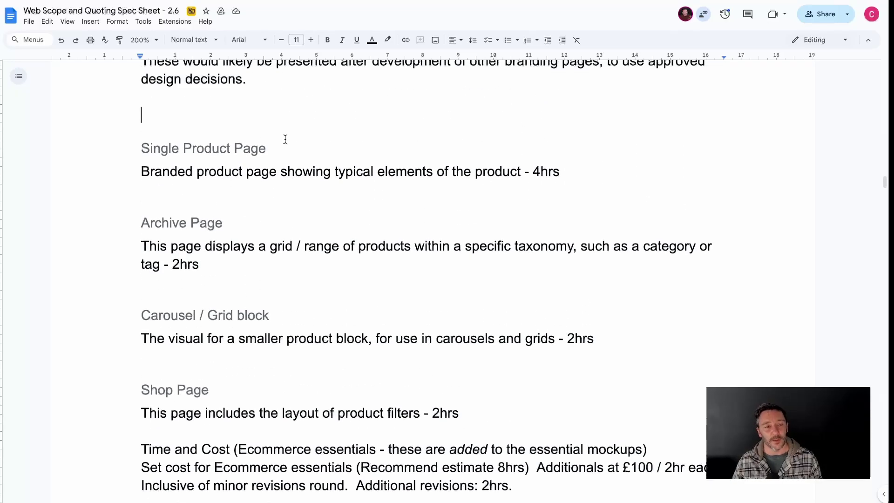
scroll(299, 169, down, 1)
scroll(298, 173, down, 1)
click(297, 173)
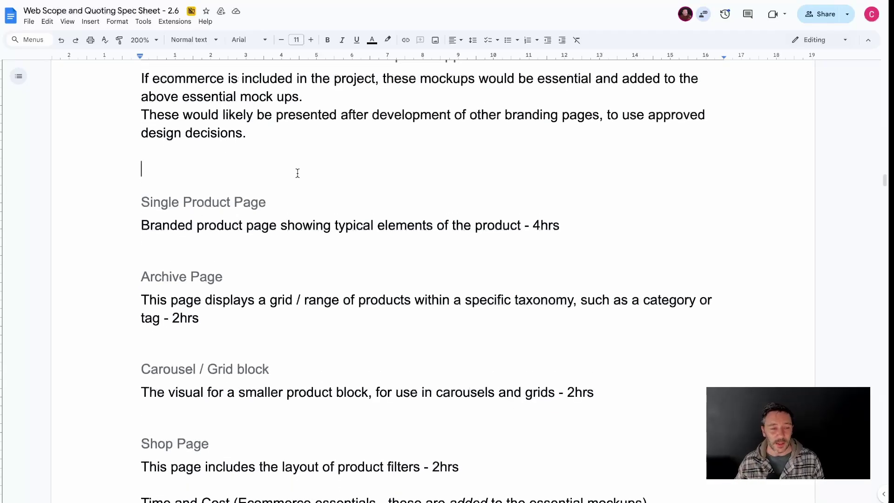
scroll(274, 201, down, 2)
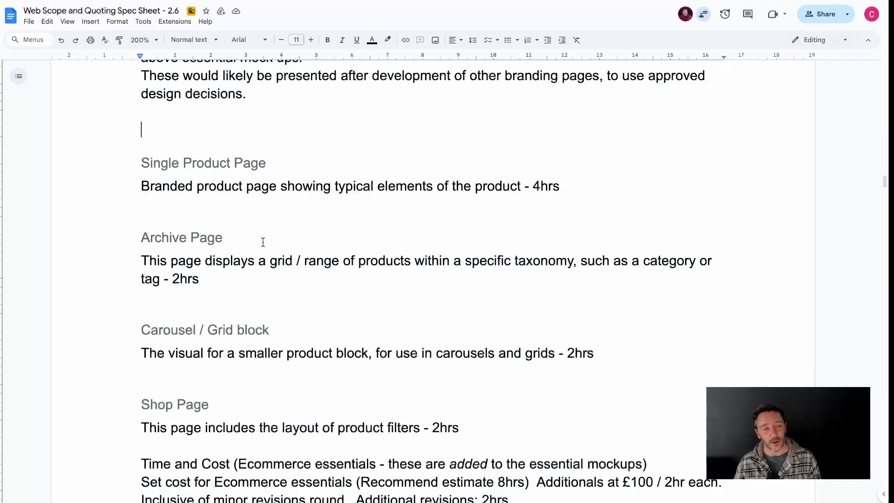
scroll(263, 242, down, 4)
scroll(221, 263, down, 1)
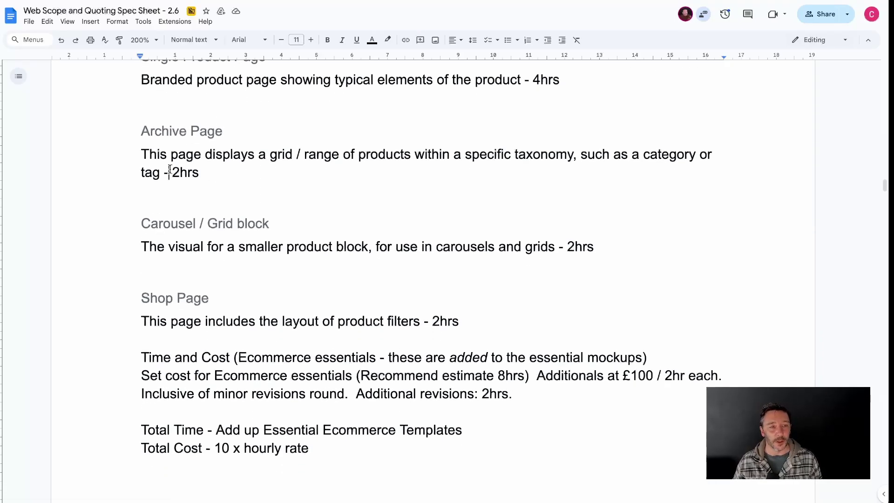
drag(171, 174, 253, 170)
click(253, 171)
scroll(253, 171, down, 3)
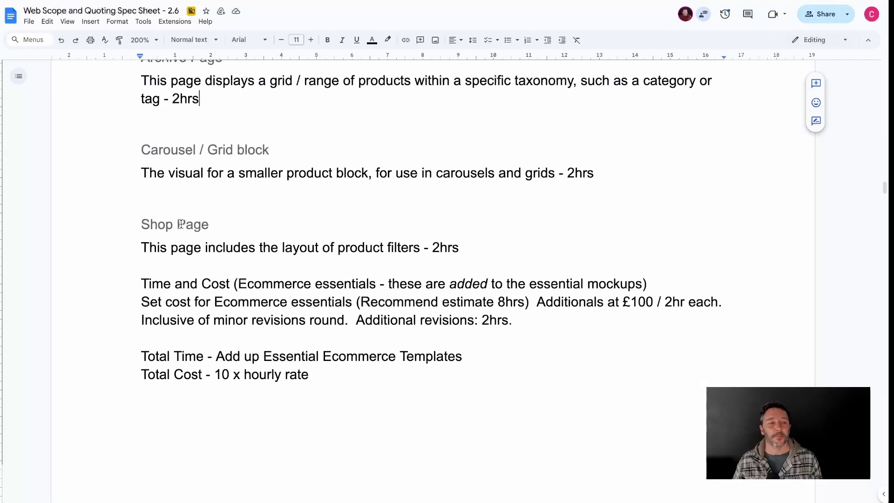
Compare the overall mockups Time and Cost rules with the separate Time and Cost rules for ecommerce essentials
scroll(293, 245, down, 10)
scroll(292, 245, down, 8)
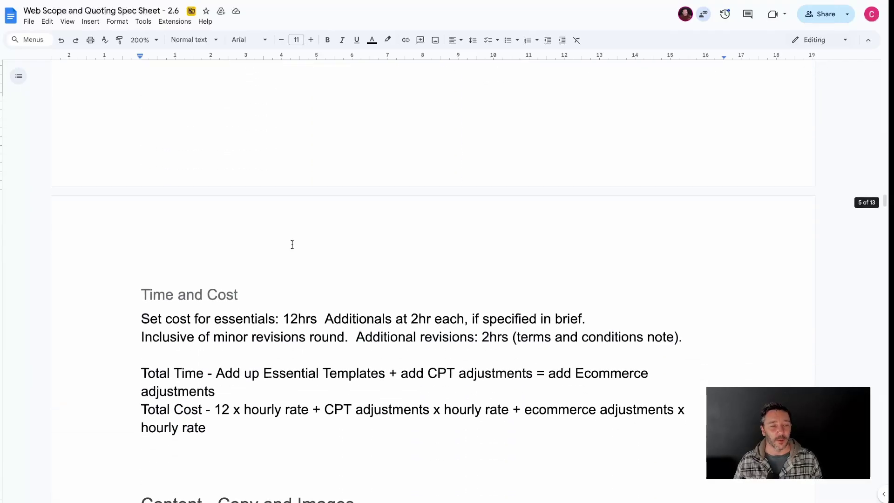
scroll(293, 245, up, 14)
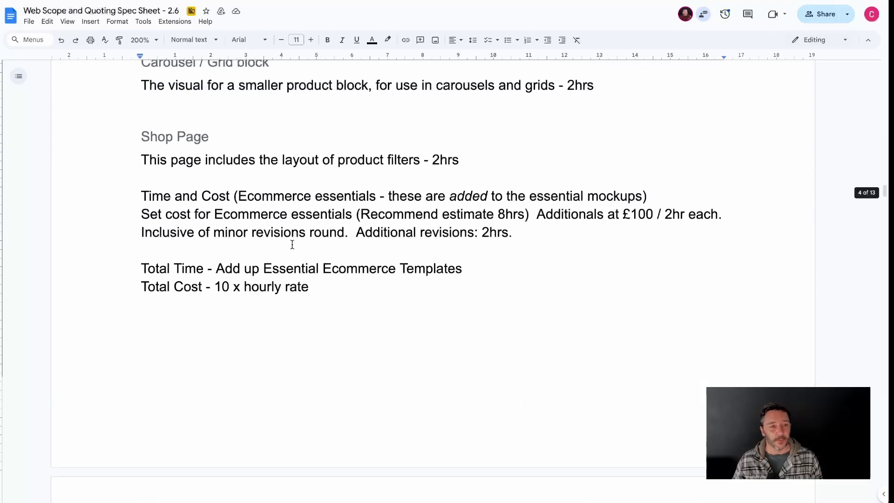
scroll(315, 256, up, 1)
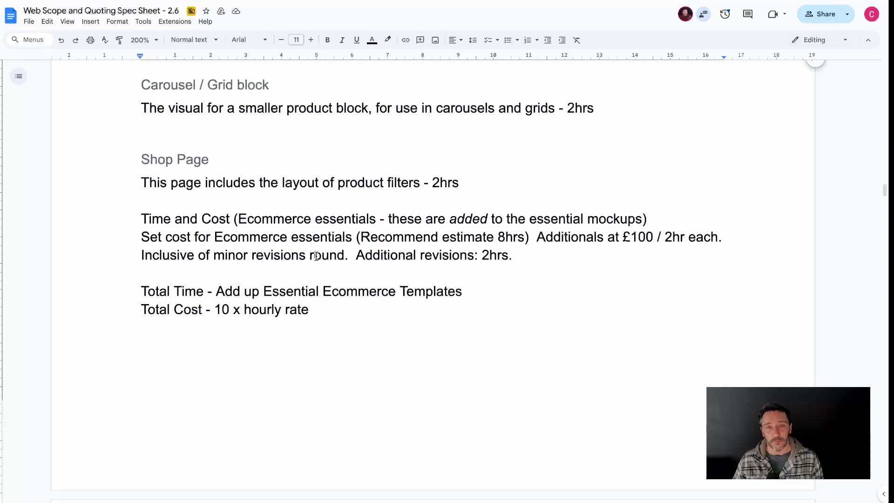
scroll(316, 256, up, 10)
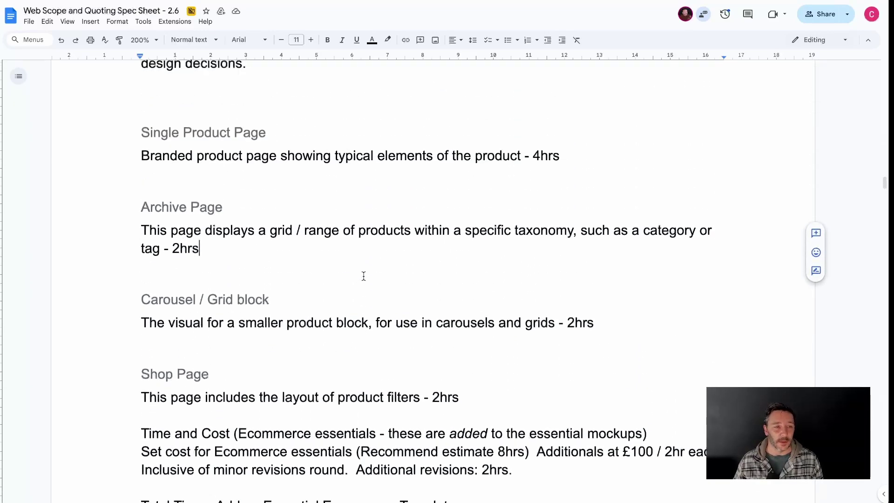
scroll(364, 276, up, 3)
Find the Content - Copy and Images section and read its guidance on client provided and professionally sourced images
scroll(364, 276, down, 15)
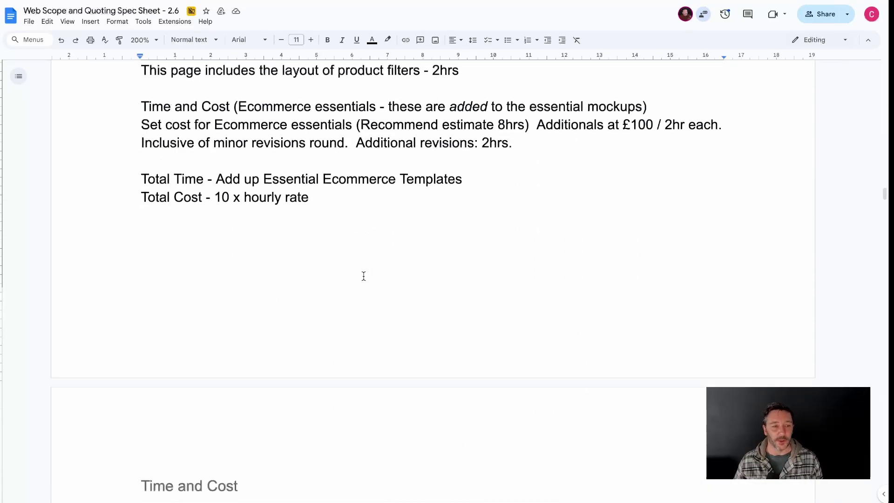
scroll(364, 276, down, 10)
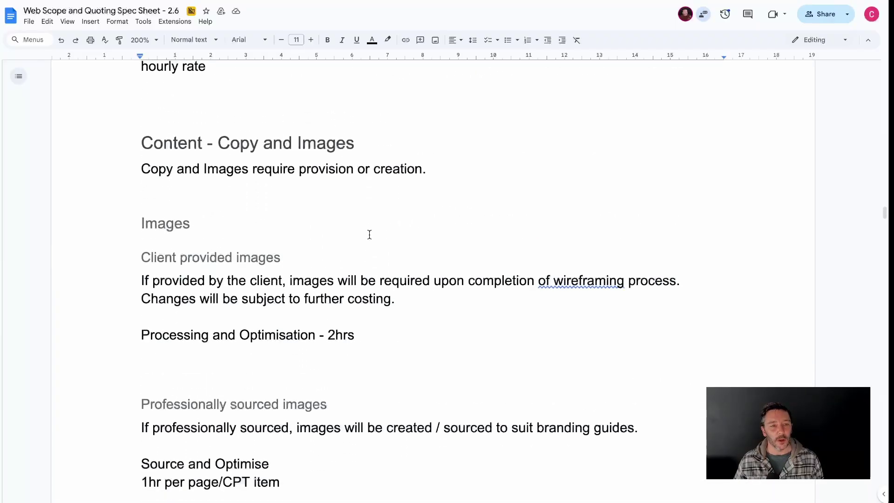
scroll(370, 235, down, 1)
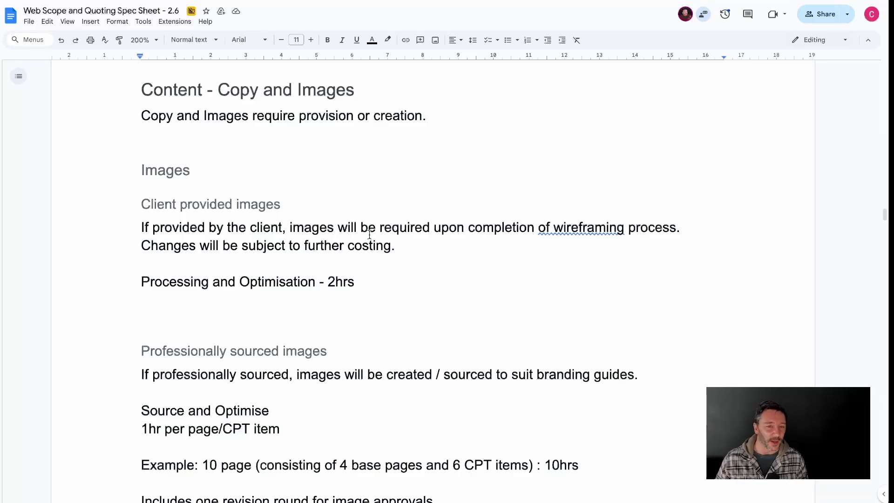
Read the processing hours for client provided images and the per-page sourcing rate and example for professionally sourced images
scroll(369, 234, down, 2)
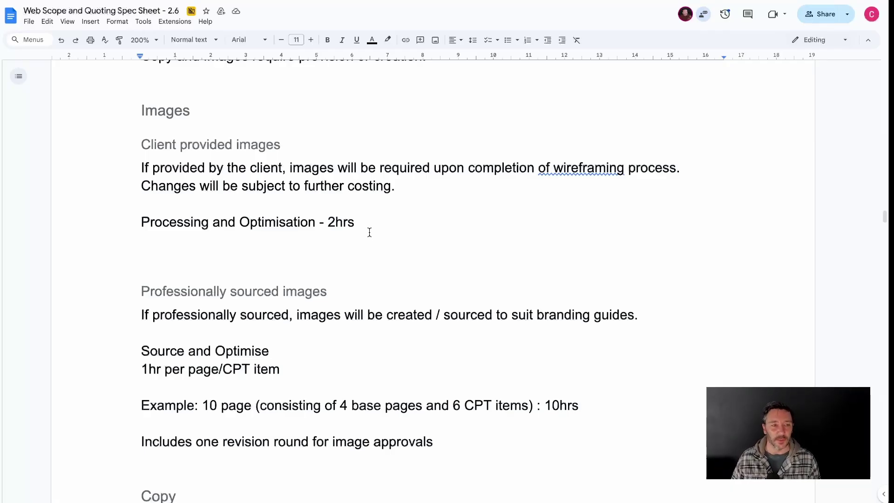
scroll(370, 232, down, 1)
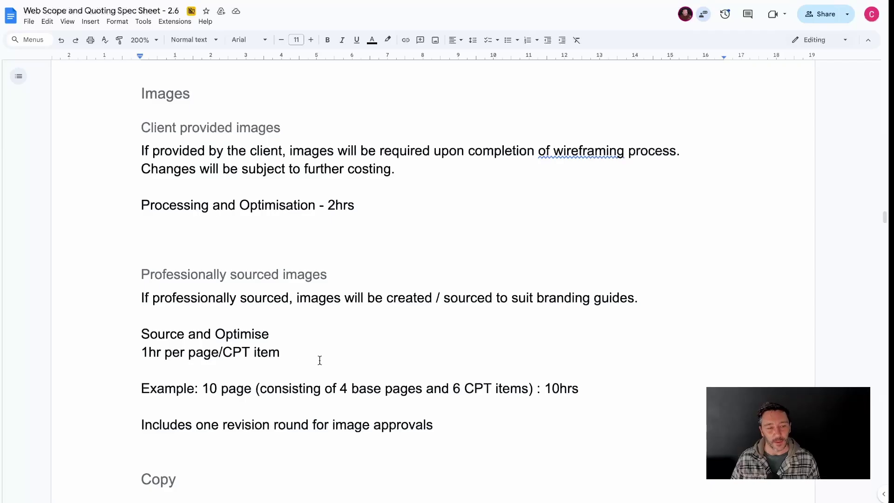
scroll(320, 360, down, 1)
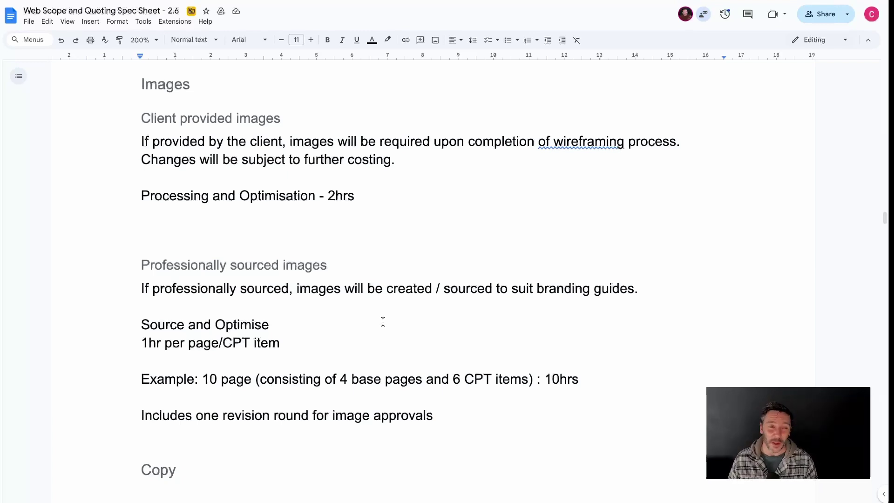
scroll(383, 322, down, 1)
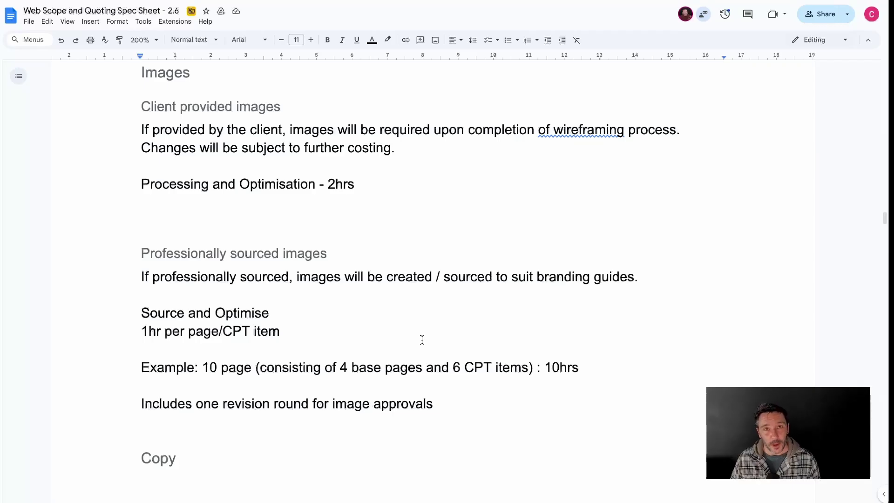
scroll(422, 341, down, 2)
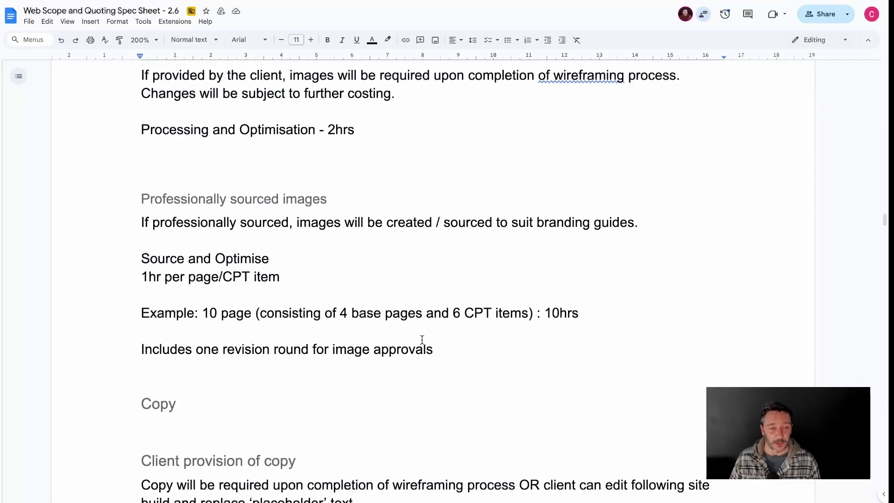
scroll(422, 340, up, 3)
Review the client provision of copy rules and the professionally provided copy pricing, highlighting the 10 page website example
scroll(343, 269, down, 10)
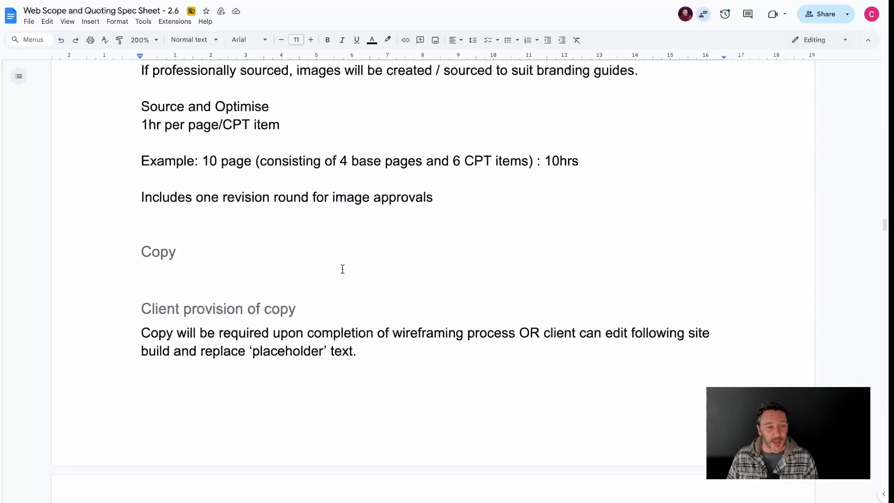
scroll(436, 278, down, 3)
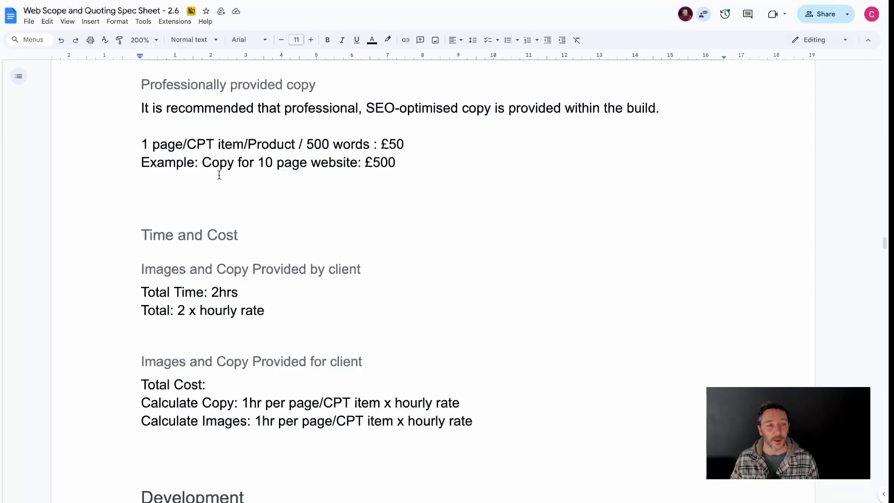
drag(201, 162, 365, 163)
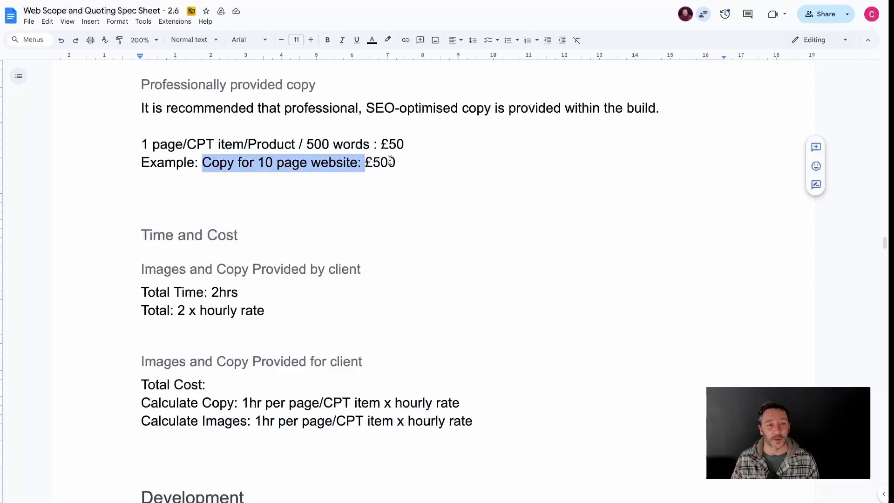
click(391, 162)
click(449, 182)
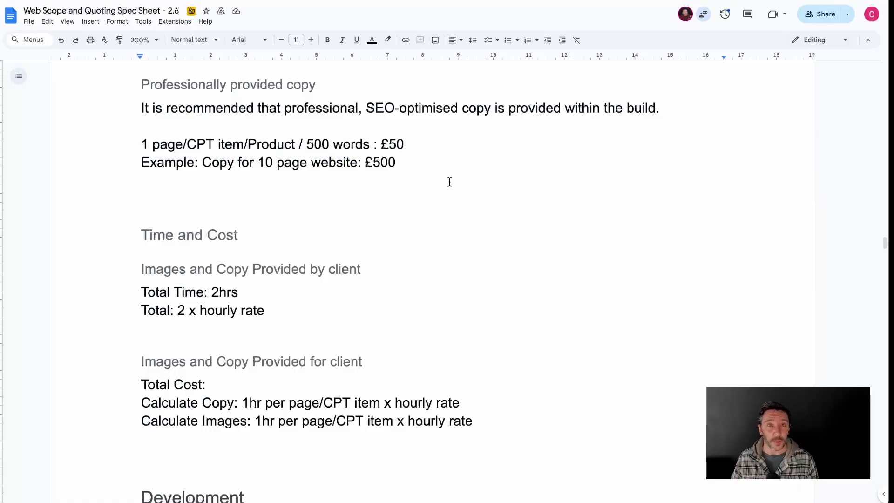
Check the Time and Cost rules for images and copy, and the Development hours for home and other pages
scroll(449, 187, down, 6)
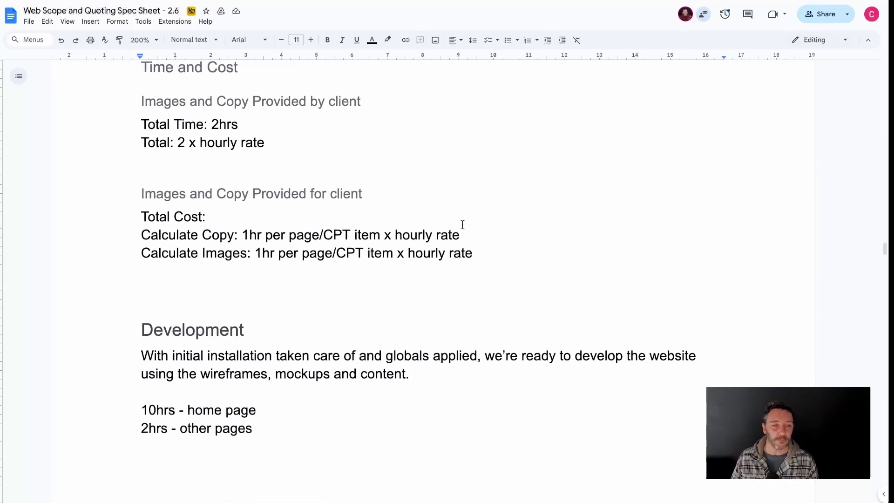
scroll(439, 303, down, 4)
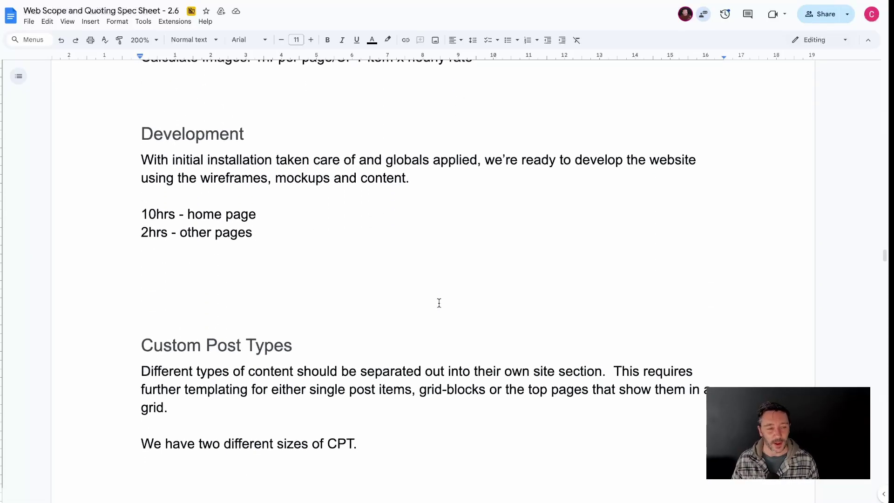
scroll(471, 282, up, 1)
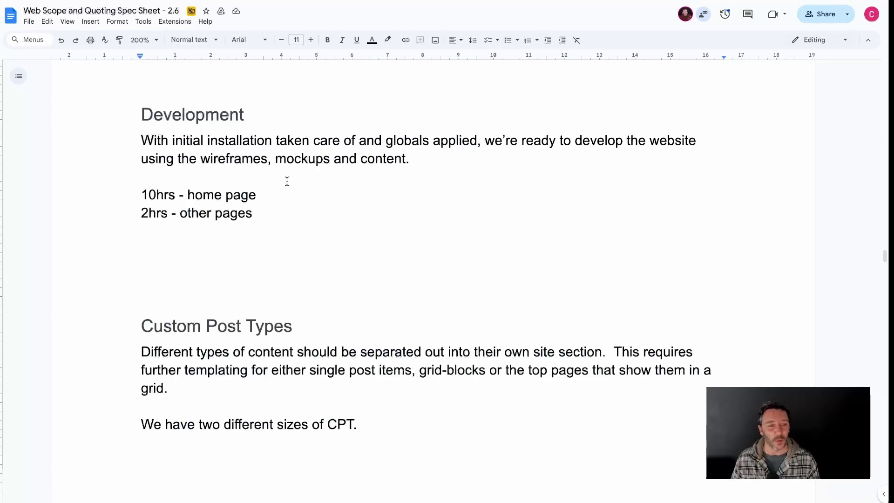
scroll(280, 177, down, 1)
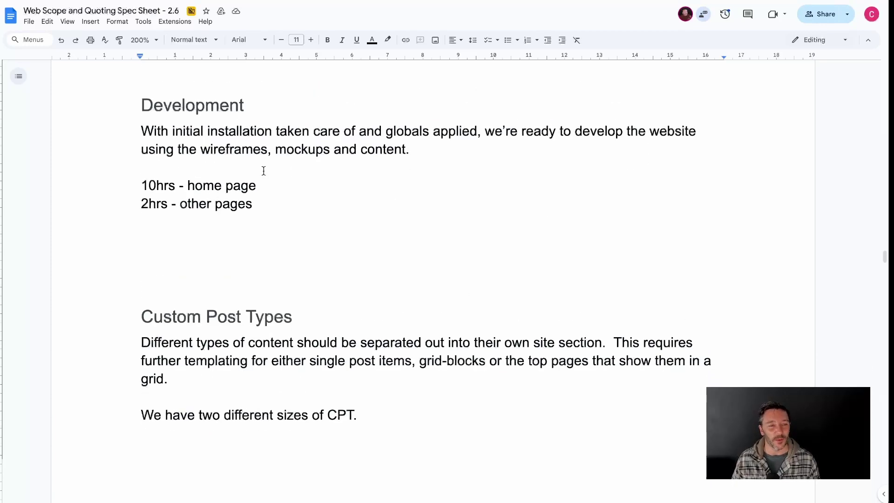
scroll(328, 289, down, 3)
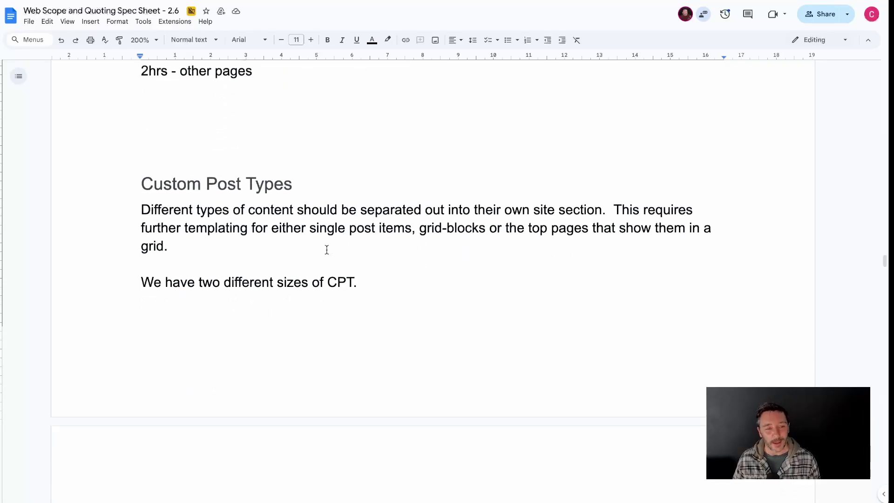
Read the Custom Post Types introduction and the description and example list of Main CPTs
scroll(327, 250, down, 8)
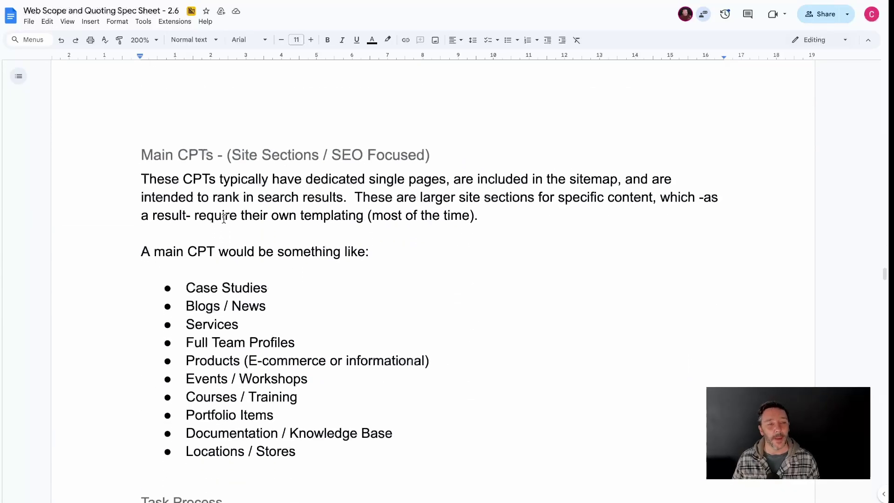
scroll(231, 199, down, 2)
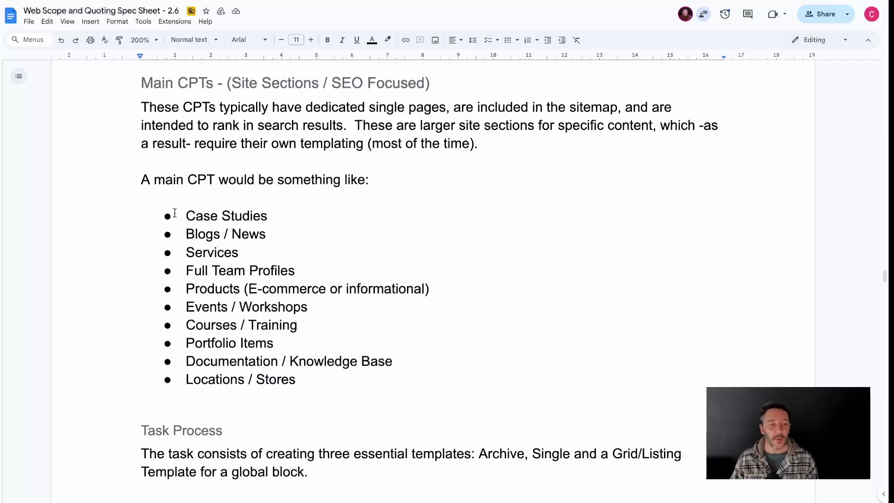
scroll(174, 213, down, 1)
scroll(174, 212, down, 1)
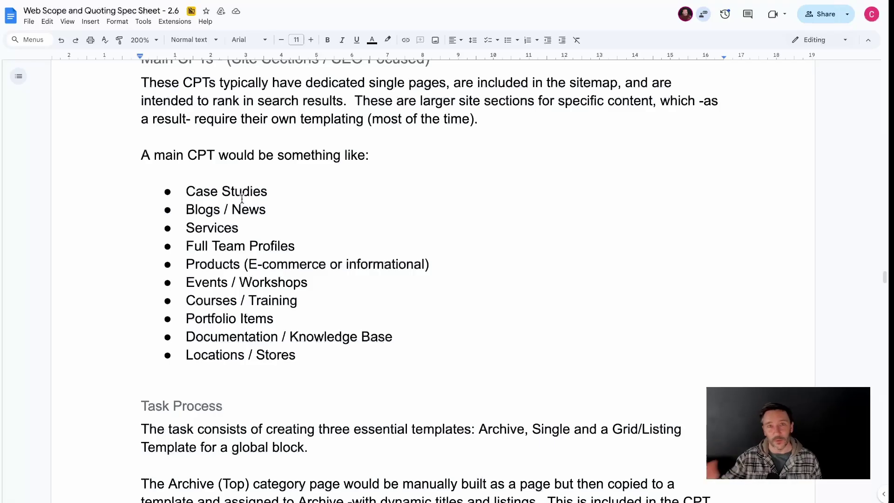
scroll(241, 199, down, 1)
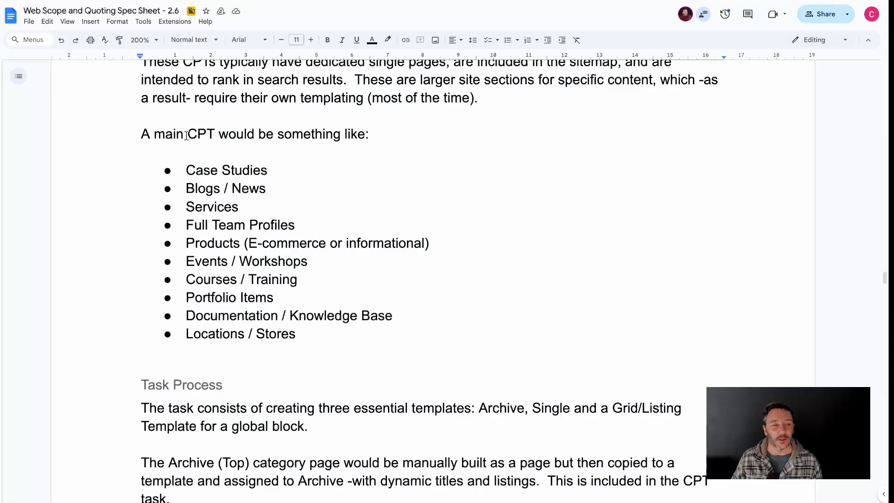
scroll(256, 173, up, 1)
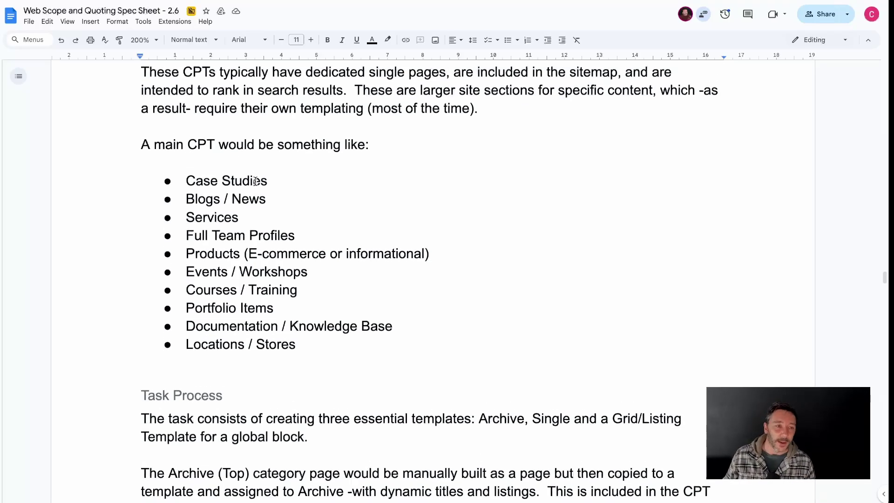
scroll(256, 182, down, 1)
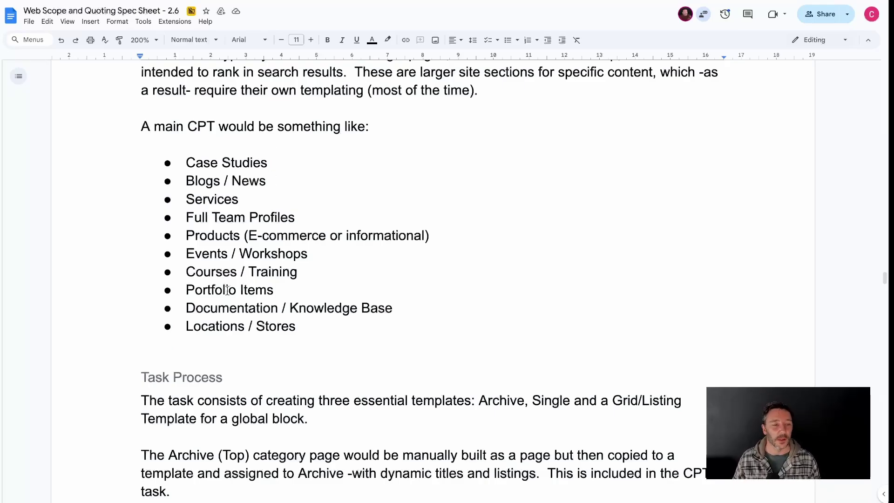
Highlight the Courses / Training and Locations / Stores entries in the Main CPT examples, clearing each selection
drag(187, 272, 339, 271)
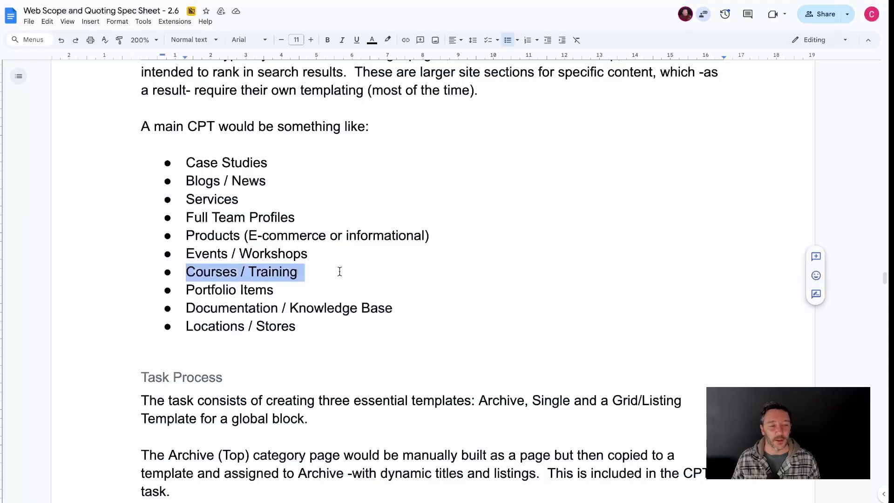
click(340, 272)
scroll(340, 272, down, 1)
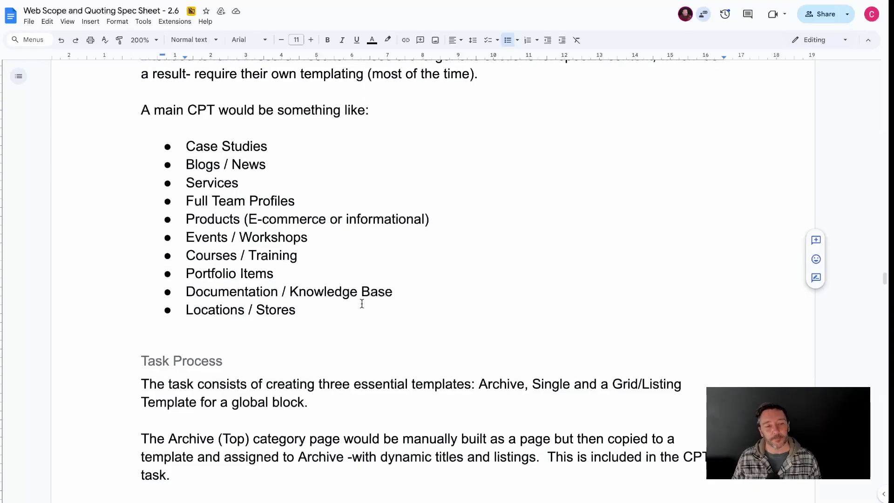
drag(328, 309, 189, 319)
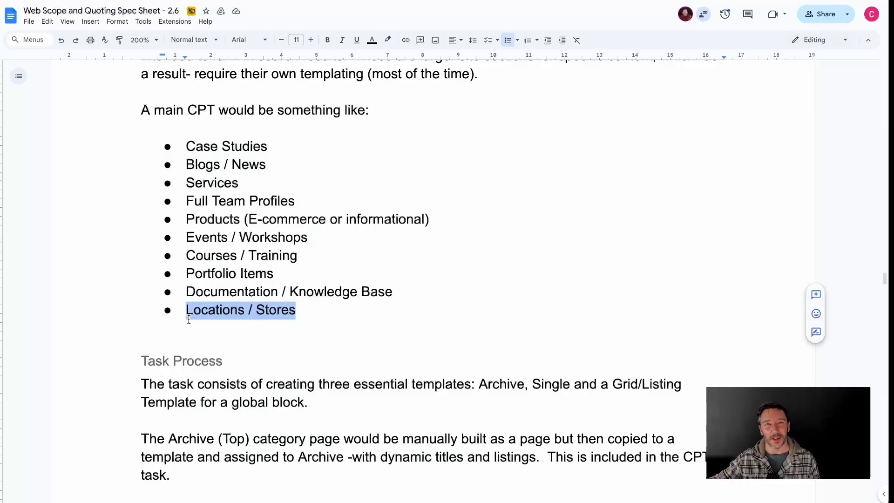
click(239, 309)
drag(300, 309, 179, 311)
click(350, 309)
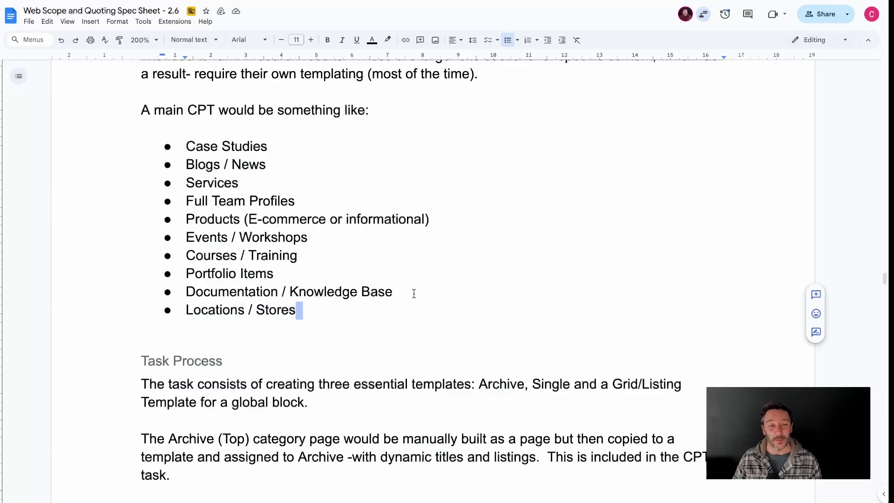
Read the Main CPT Task Process, its "Services with 3 items" example and the Elements included list
scroll(413, 293, down, 1)
scroll(414, 293, down, 4)
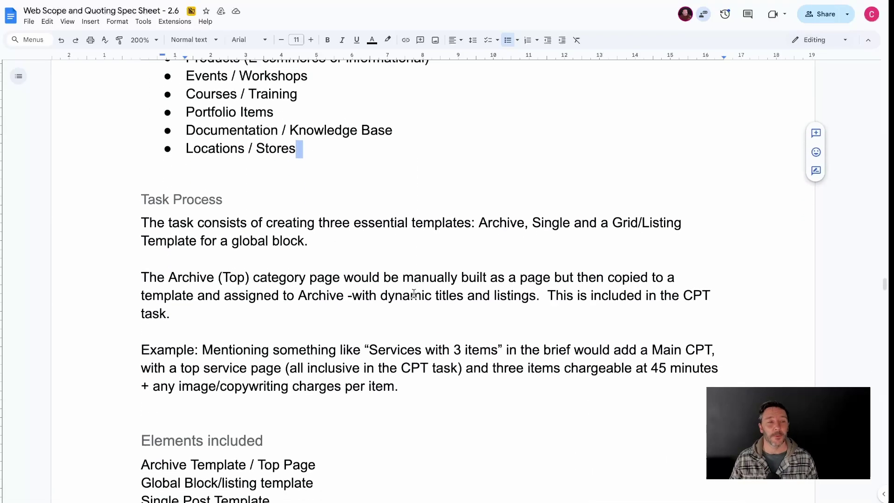
scroll(397, 244, down, 1)
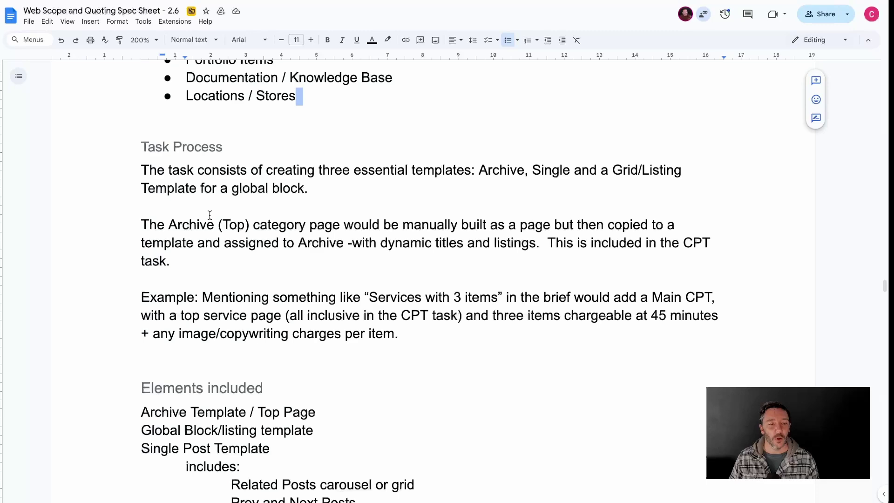
scroll(352, 367, down, 2)
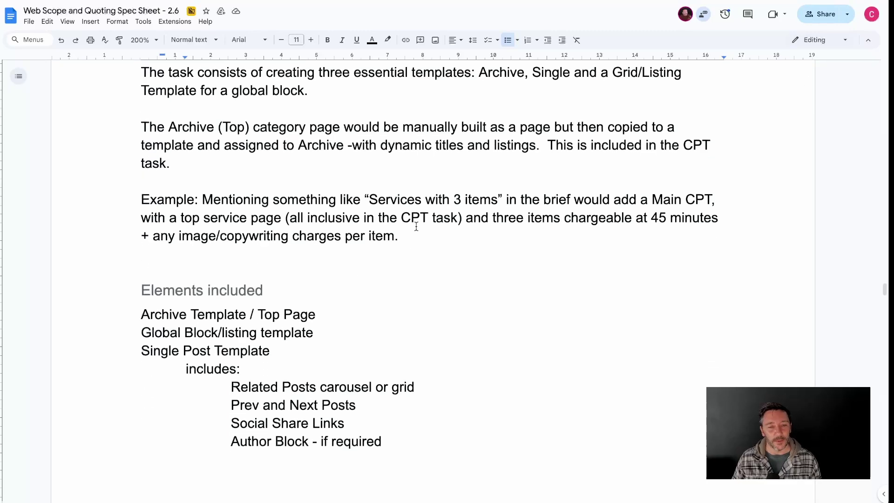
scroll(499, 247, down, 3)
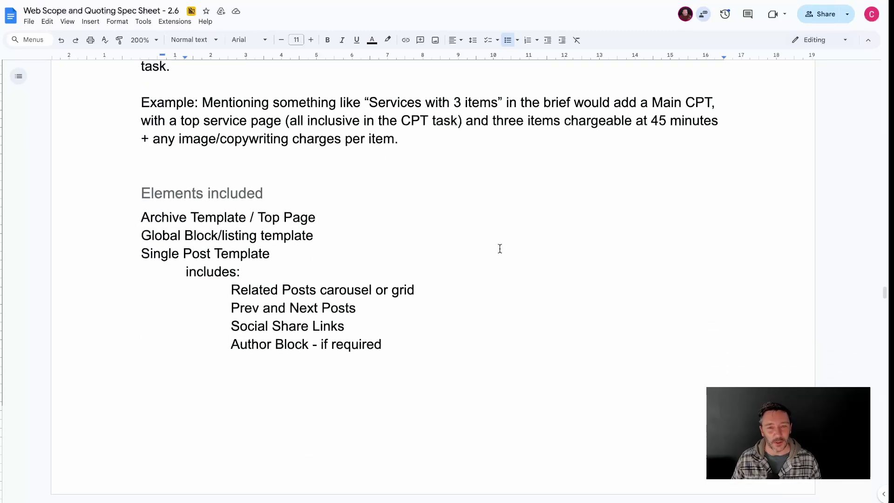
scroll(500, 249, up, 3)
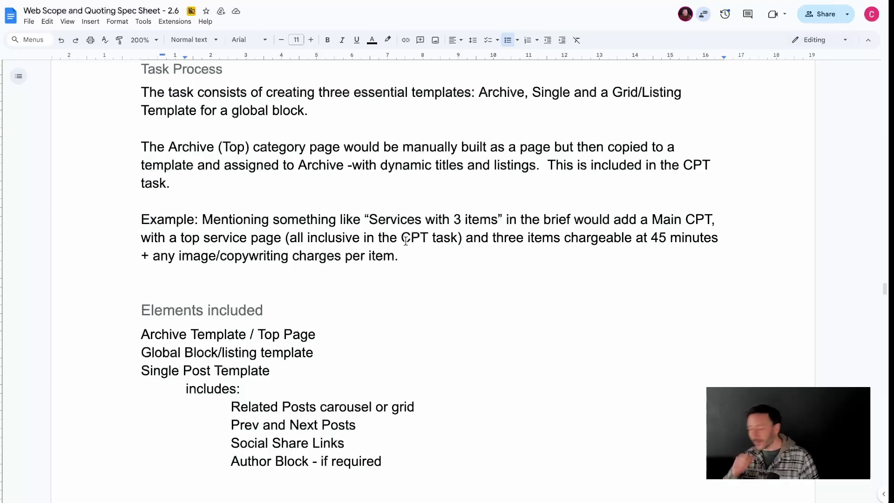
scroll(409, 231, down, 1)
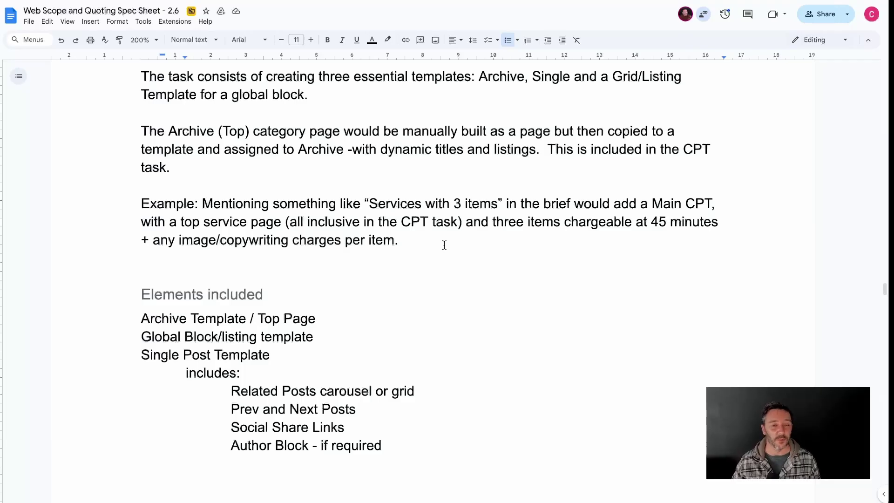
Find the Small CPTs section and examine its description, highlighted list of example types and Task Process
scroll(444, 252, down, 10)
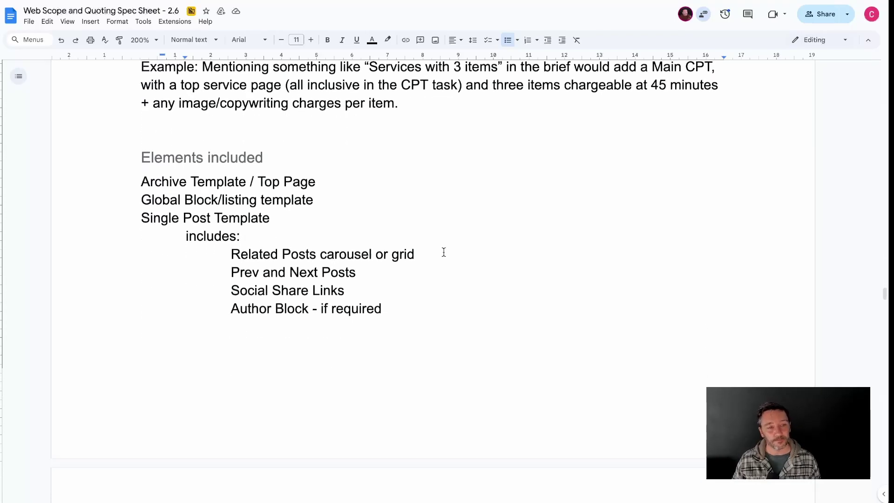
scroll(345, 204, up, 1)
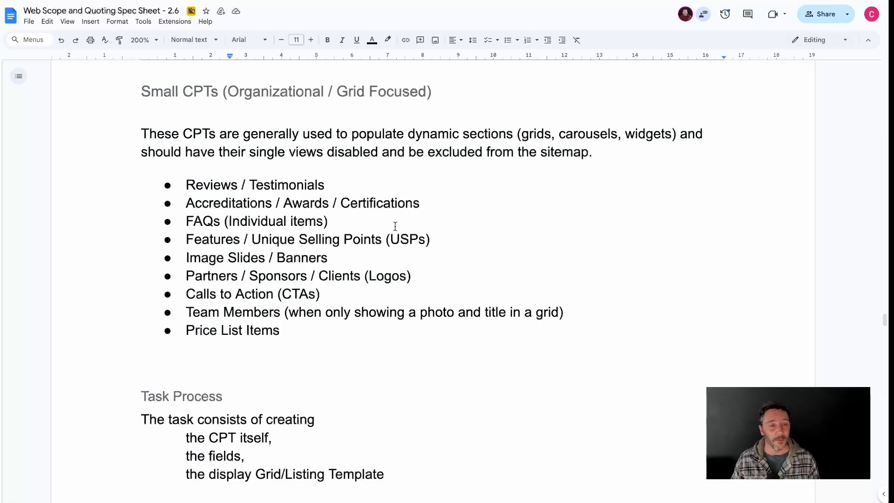
drag(178, 192, 359, 334)
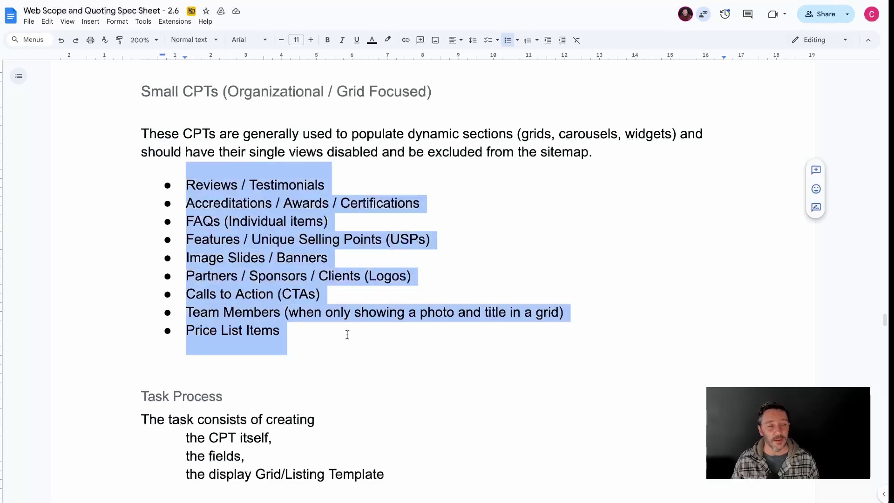
click(347, 333)
scroll(346, 333, down, 3)
scroll(271, 233, up, 3)
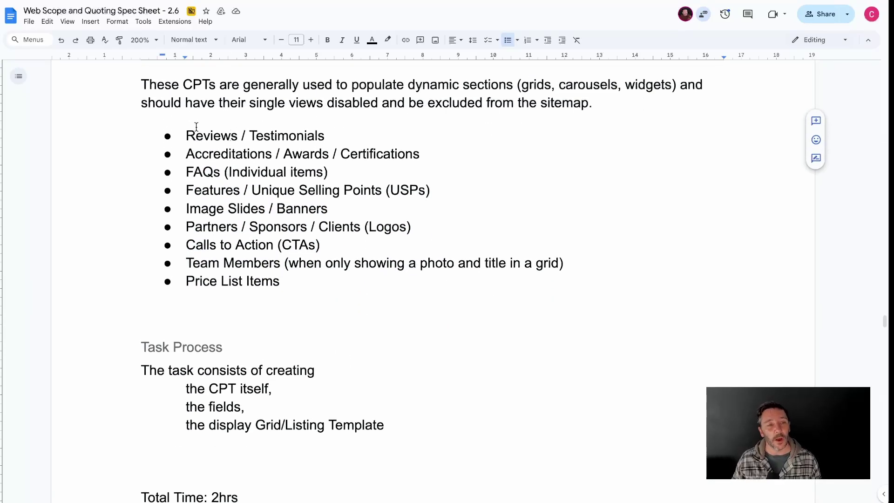
scroll(184, 135, down, 3)
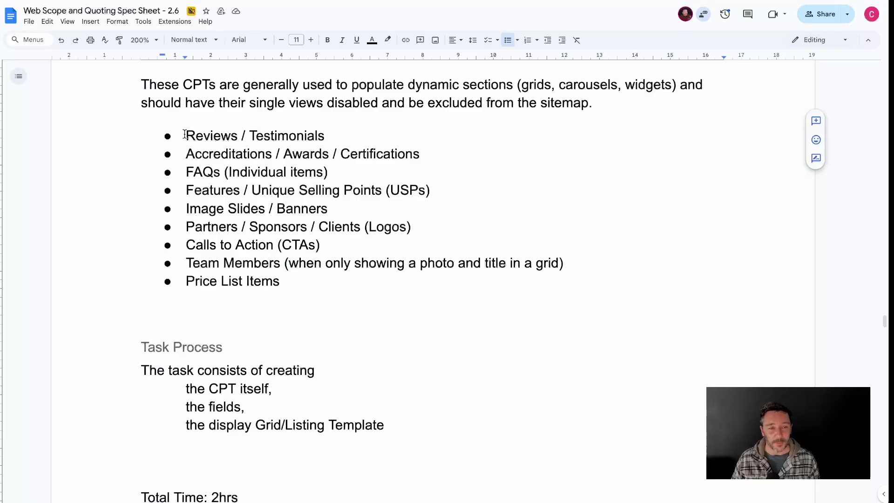
Highlight the first entries of the Small CPTs example list and the Task Process lines, clearing each selection
drag(184, 135, 321, 170)
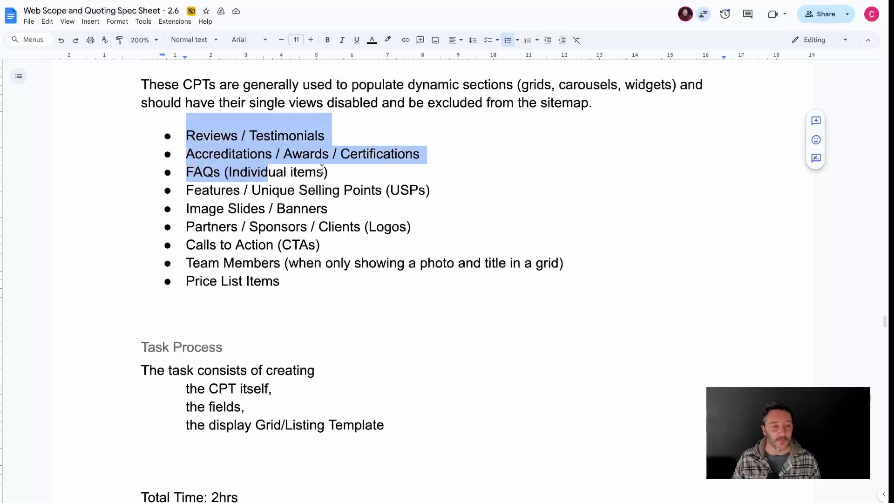
click(322, 169)
click(231, 135)
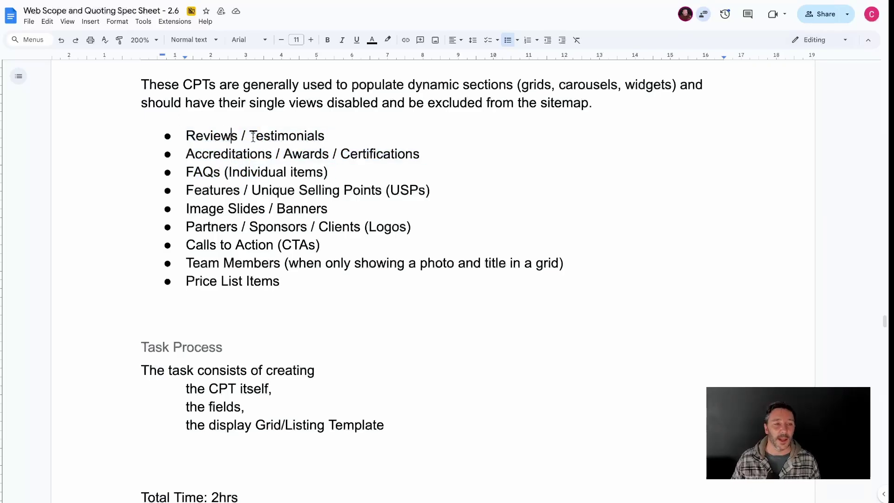
scroll(428, 256, down, 4)
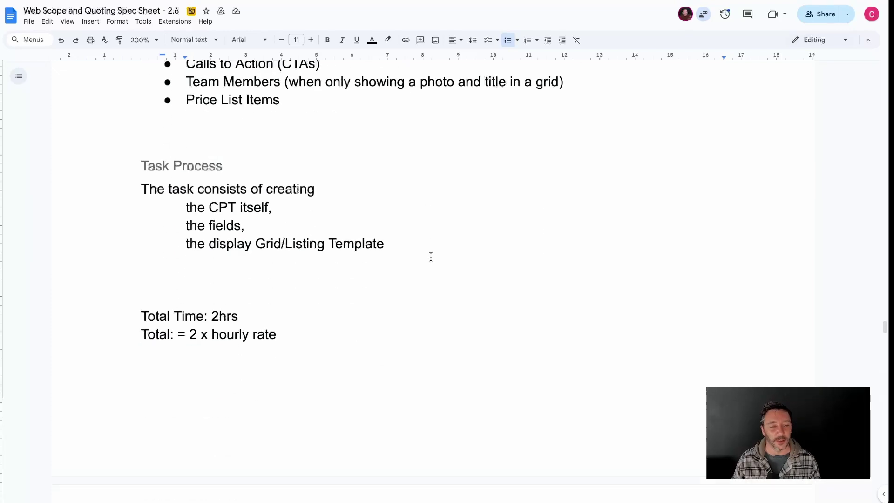
scroll(429, 256, down, 1)
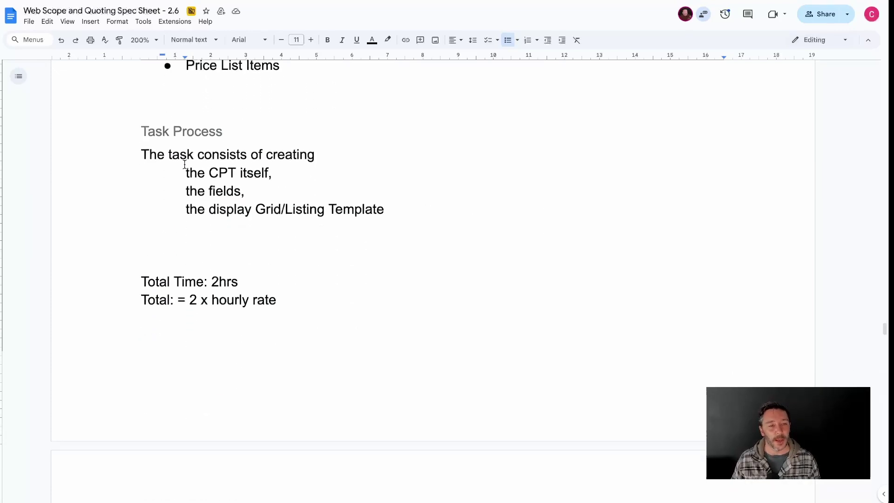
drag(131, 158, 467, 209)
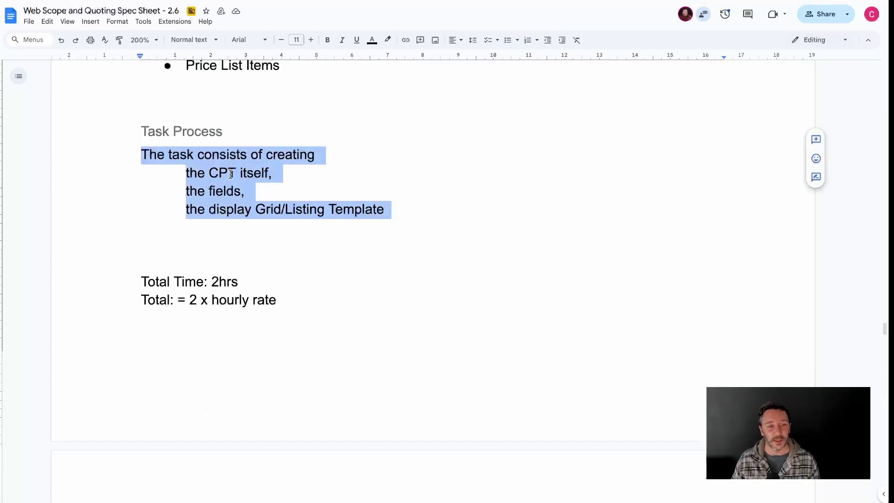
click(244, 209)
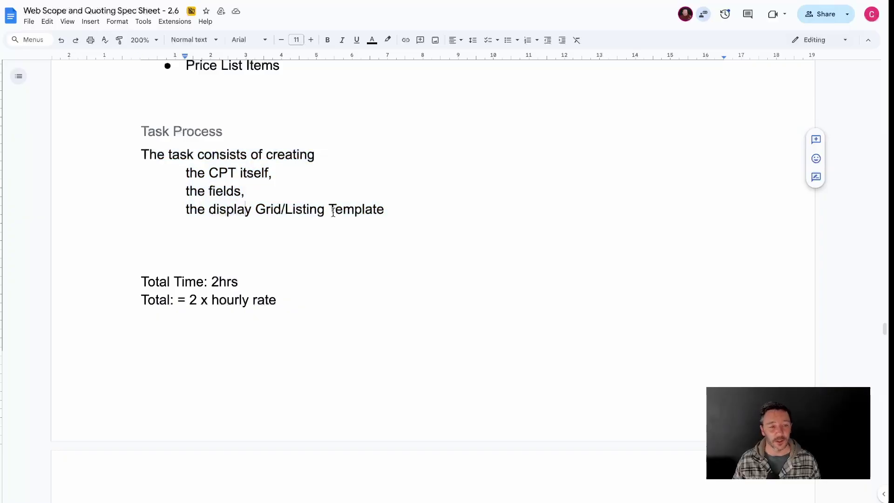
Read the CPT content addition note and the Ecommerce section's introduction and Task Process
scroll(476, 253, down, 1)
scroll(476, 253, down, 5)
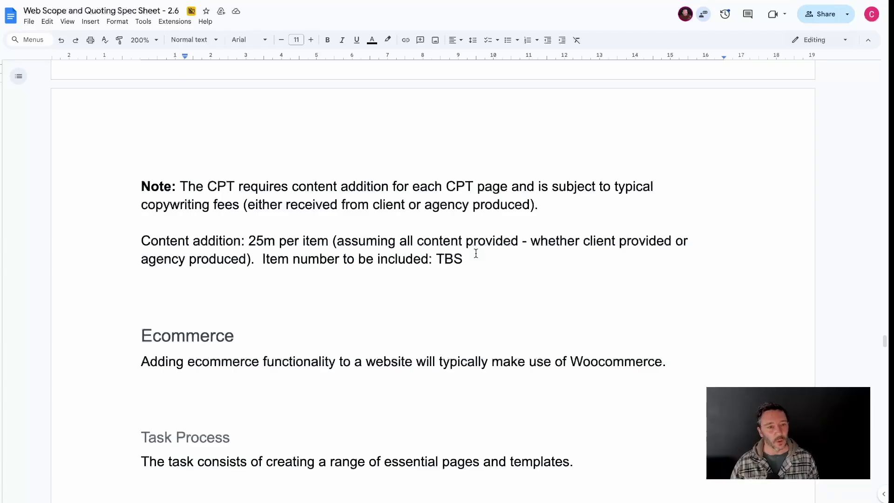
scroll(476, 305, down, 7)
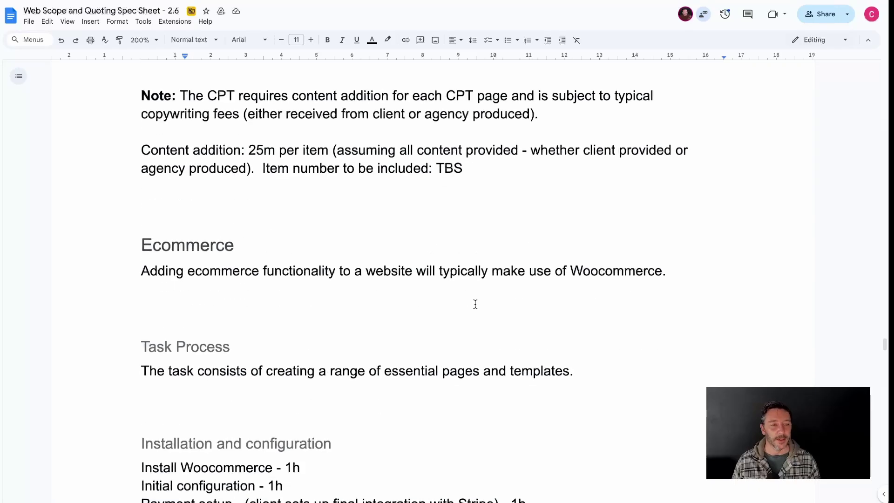
scroll(475, 304, down, 2)
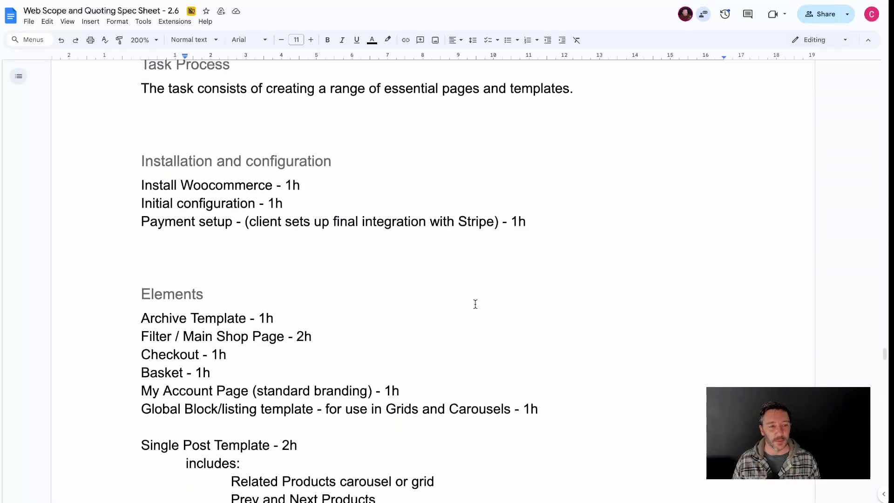
scroll(475, 304, up, 5)
scroll(476, 304, up, 1)
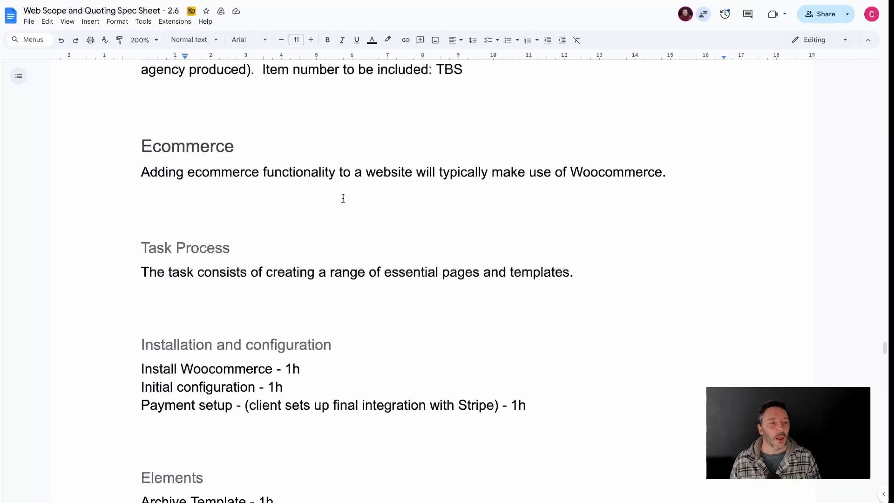
Examine the Ecommerce Installation and configuration and Elements lists, highlighting across them and clearing the selection
scroll(343, 198, down, 1)
scroll(343, 198, up, 6)
scroll(280, 170, down, 10)
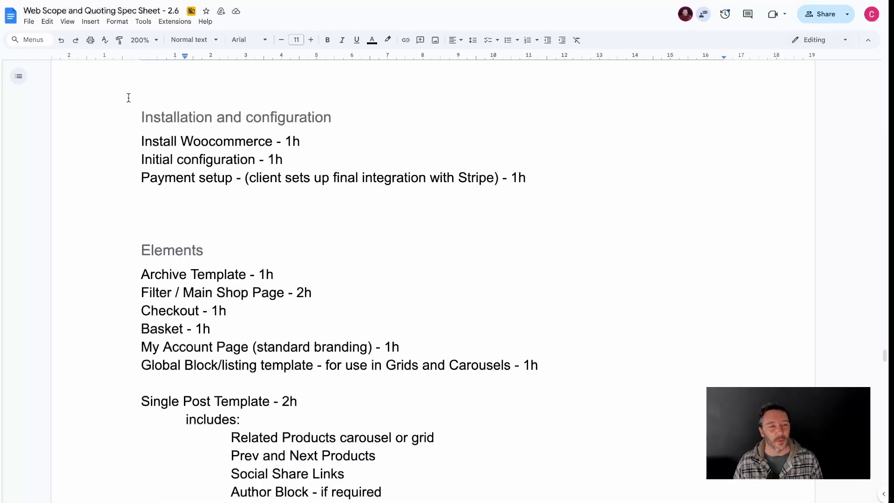
drag(129, 98, 428, 391)
click(533, 318)
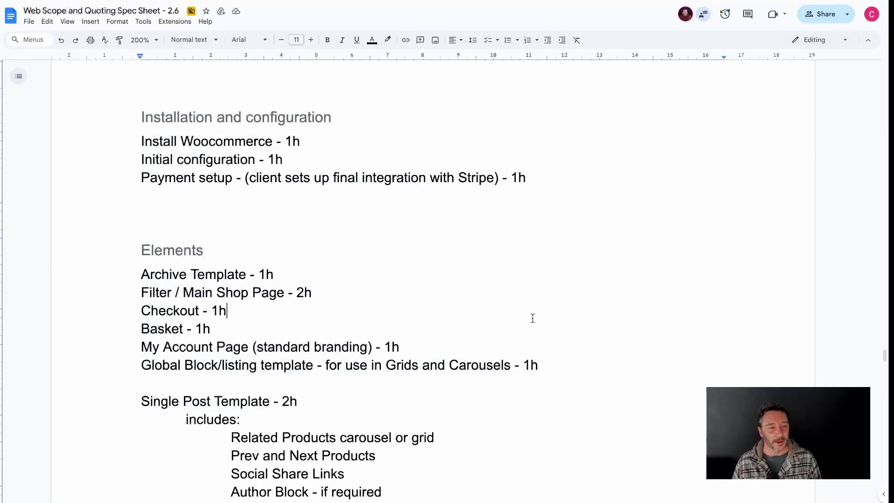
Review the Ecommerce Content item and the Project Management and Project Urgency sections
scroll(531, 314, down, 10)
scroll(396, 261, down, 8)
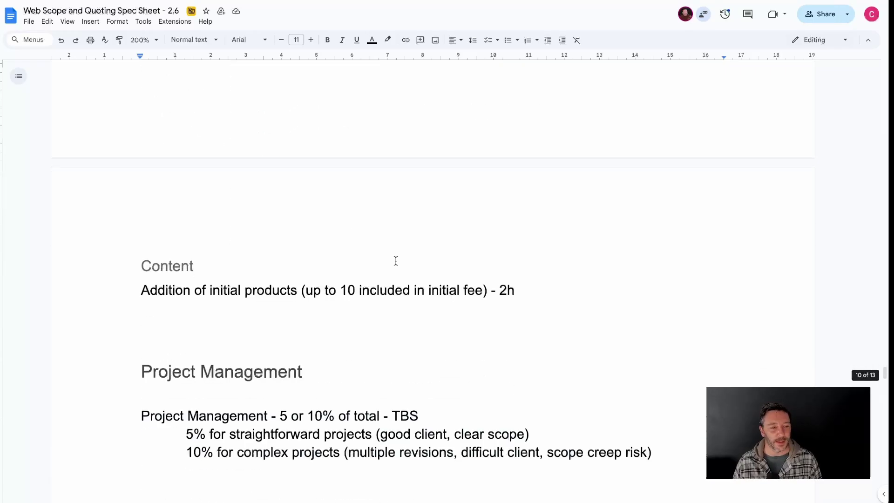
scroll(330, 261, down, 2)
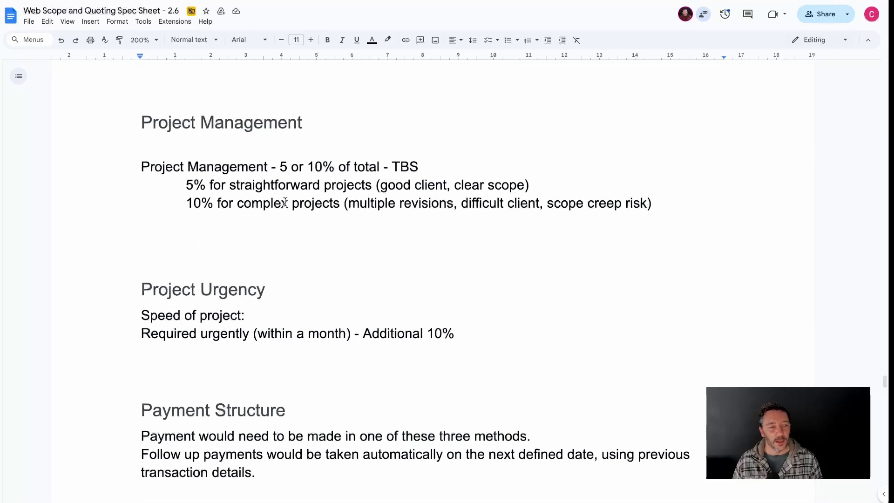
scroll(331, 282, down, 1)
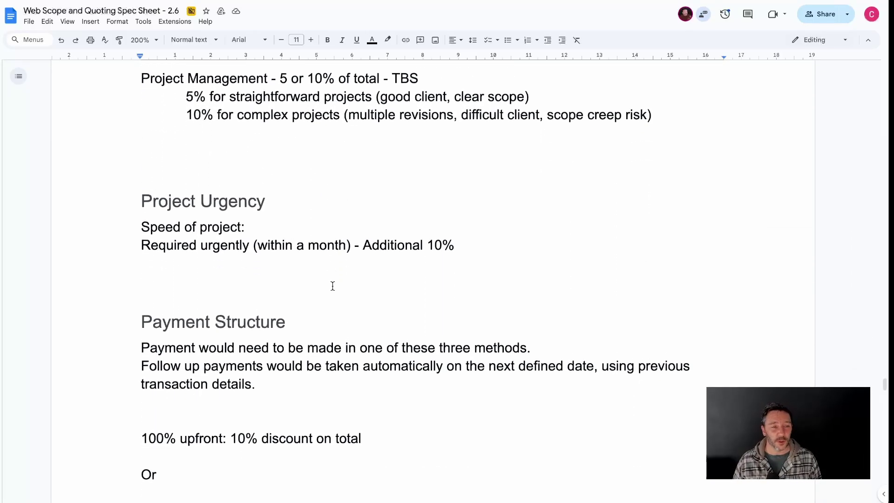
Read the three Payment Structure options and the Hosting and maintenance costs
scroll(366, 271, down, 1)
scroll(368, 271, down, 5)
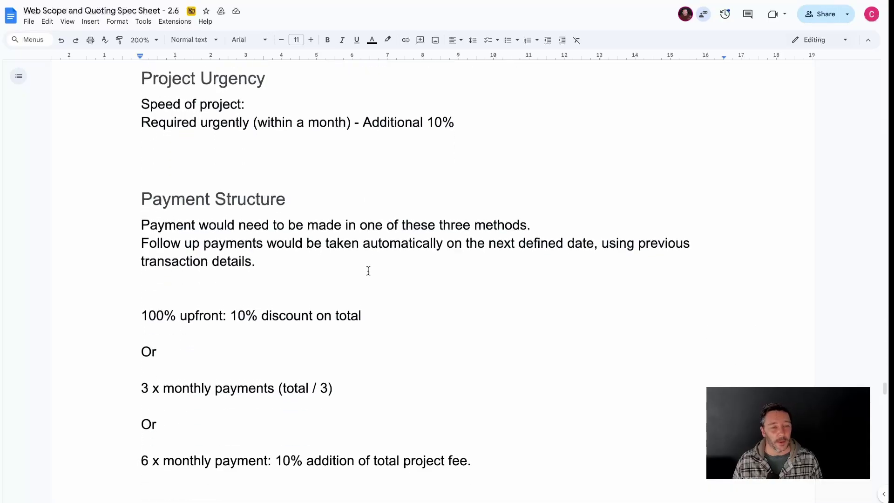
scroll(310, 369, down, 2)
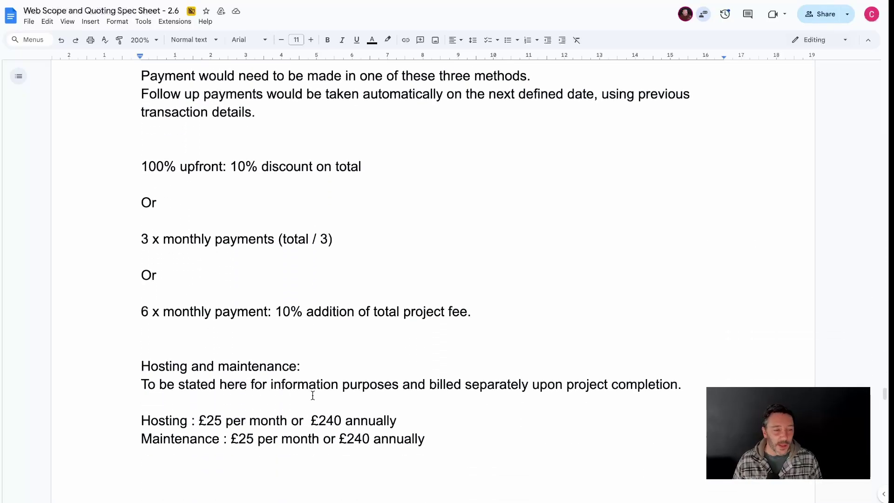
scroll(426, 309, down, 2)
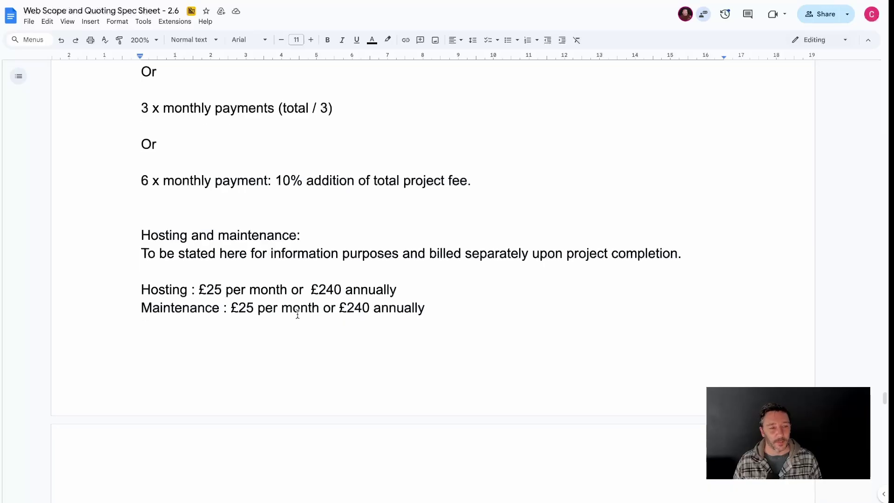
scroll(298, 315, down, 10)
right_click(389, 320)
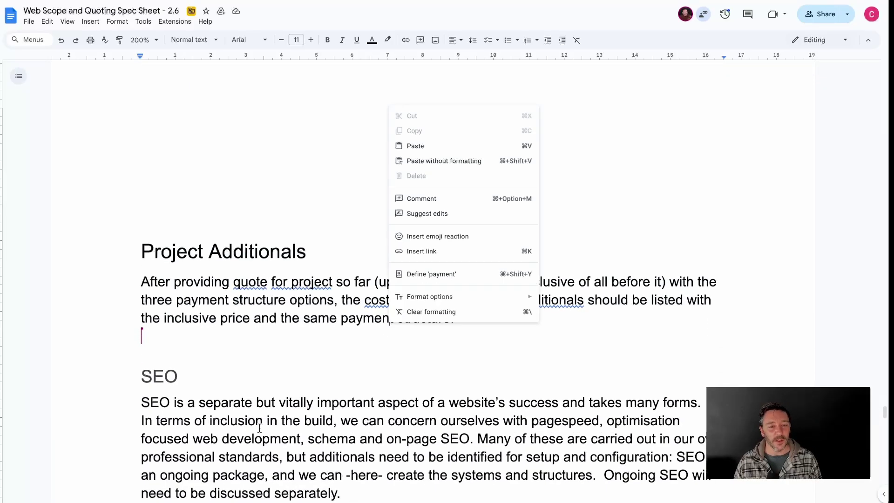
key(Escape)
scroll(253, 424, up, 8)
scroll(269, 179, up, 2)
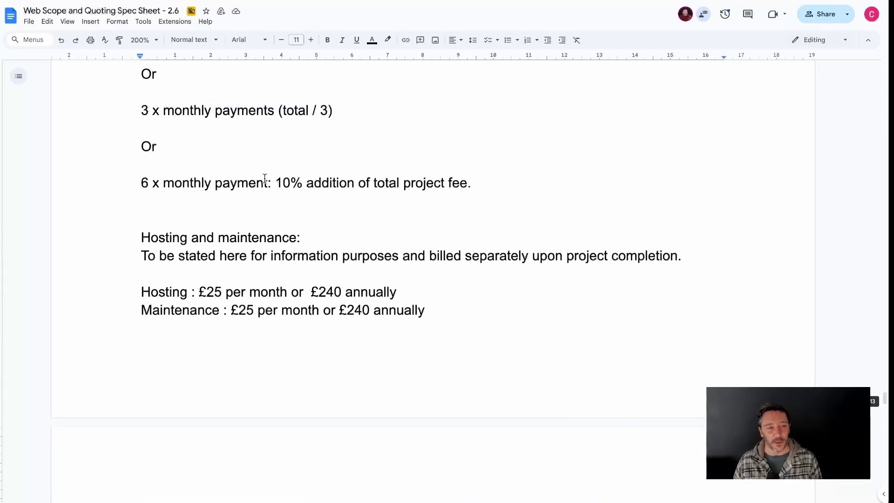
scroll(265, 179, up, 1)
Read the Project Additionals introduction and the SEO section with its Rankmath costing
scroll(283, 318, down, 10)
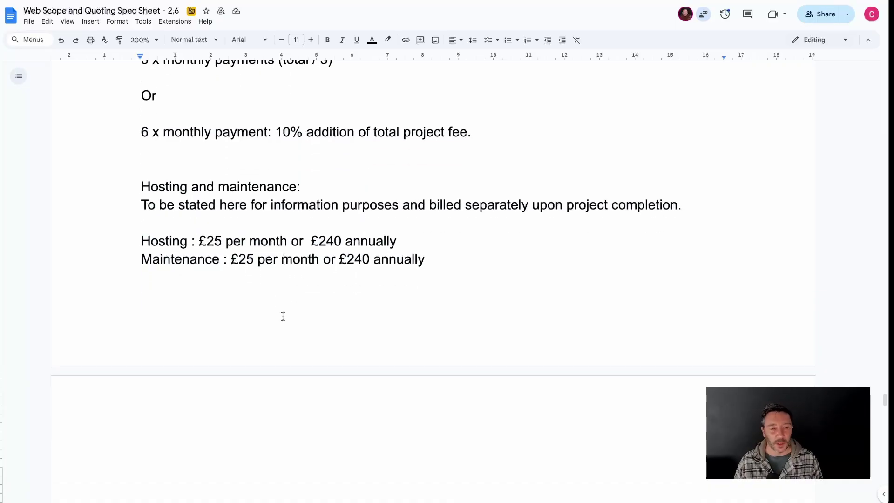
scroll(374, 308, down, 1)
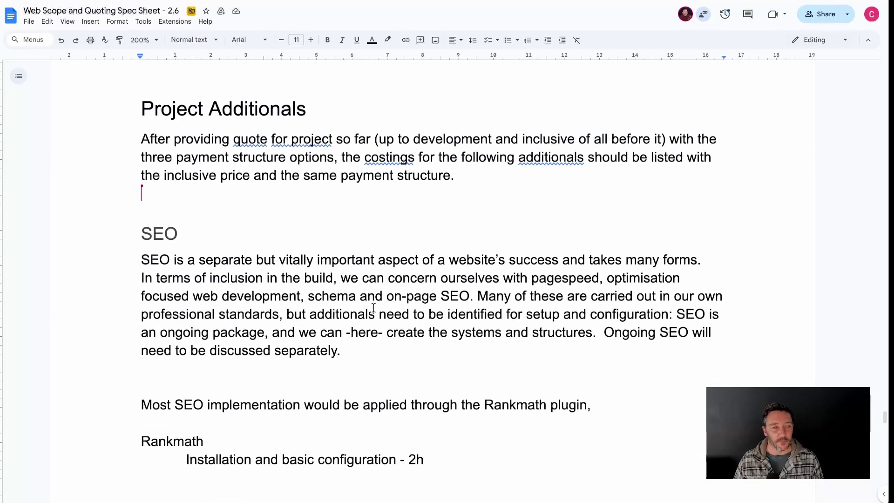
scroll(373, 308, down, 1)
scroll(350, 262, down, 9)
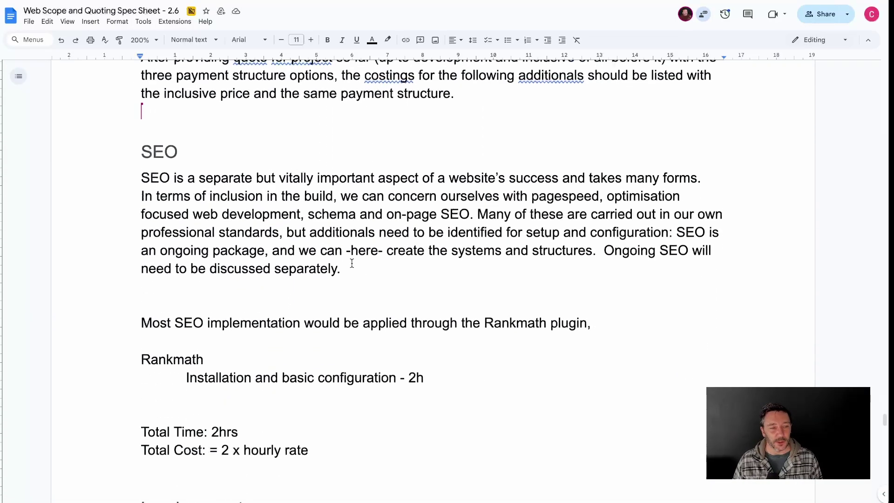
Review the Lead magnets and Analytics sections with their Elements lists
scroll(389, 259, down, 15)
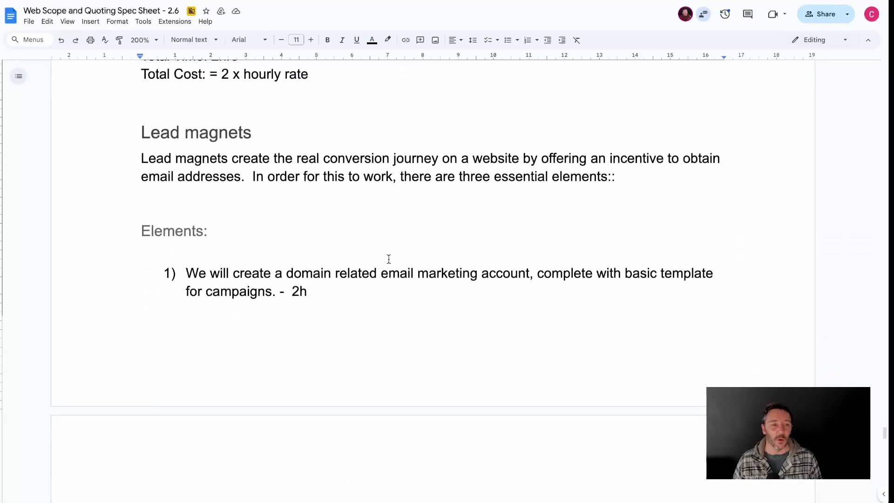
scroll(389, 259, down, 10)
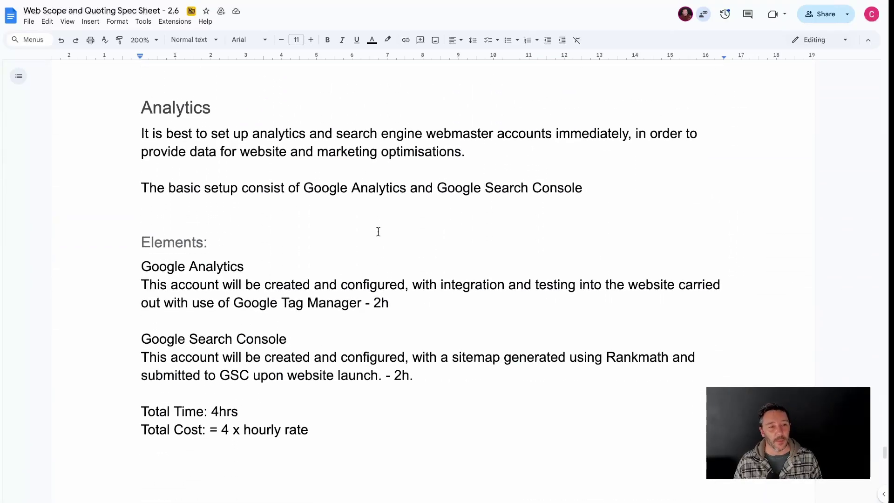
scroll(378, 232, down, 8)
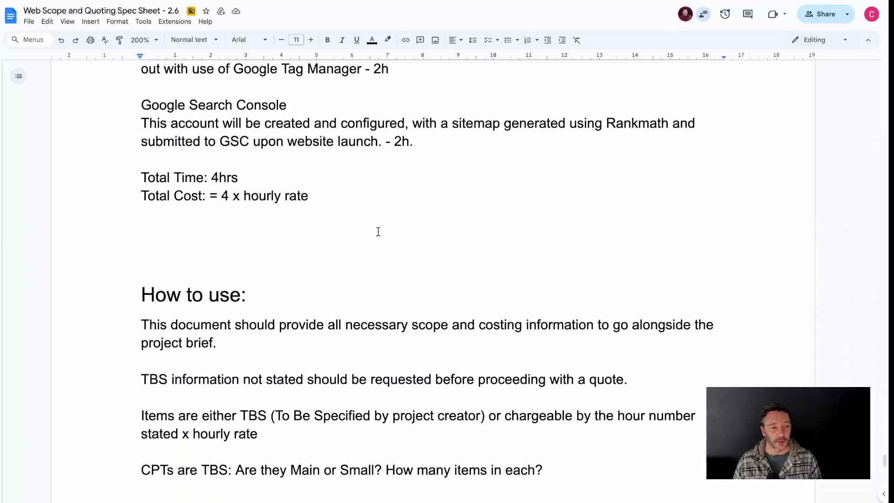
scroll(378, 232, up, 11)
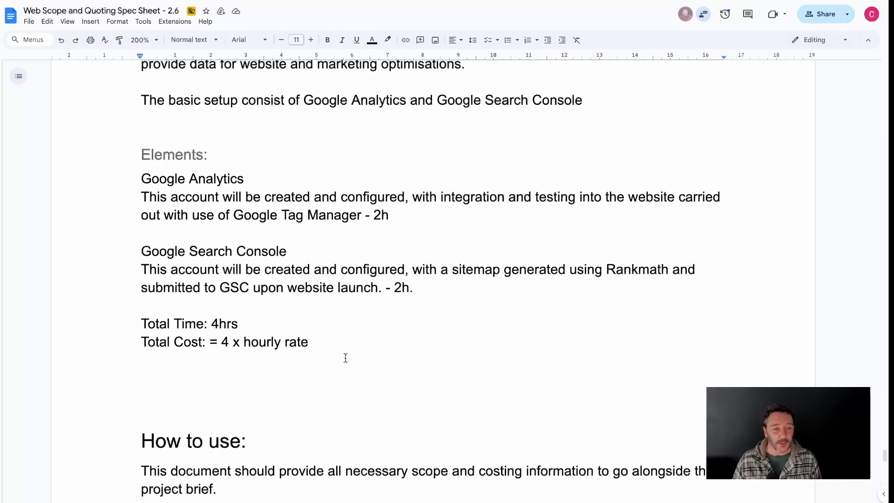
Read the How to use section on the project brief, TBS information and chargeable items
scroll(359, 373, down, 3)
scroll(305, 342, down, 10)
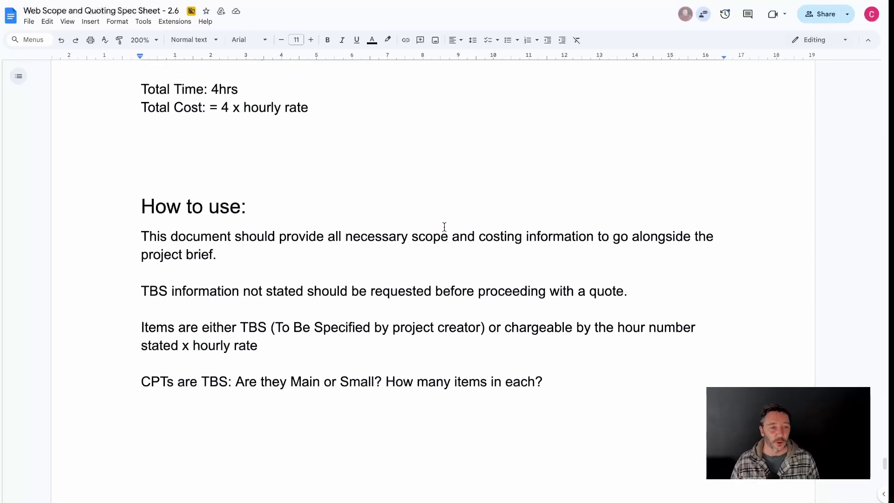
scroll(444, 226, down, 4)
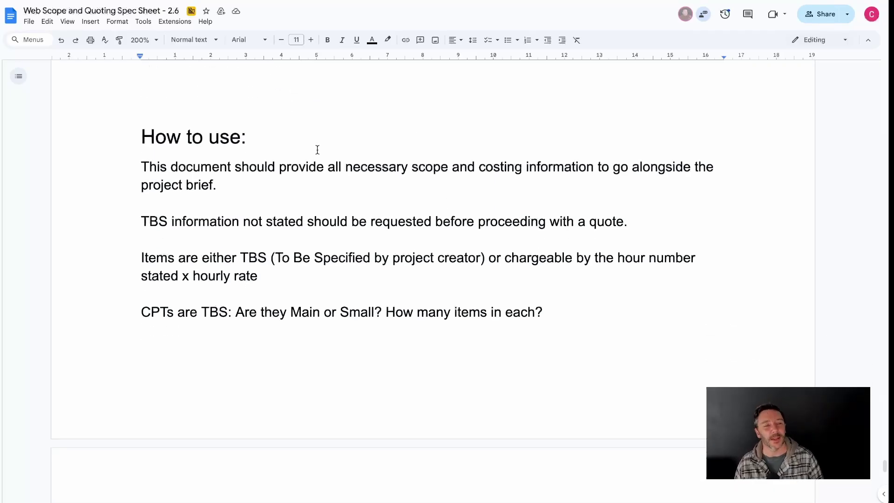
scroll(318, 149, down, 2)
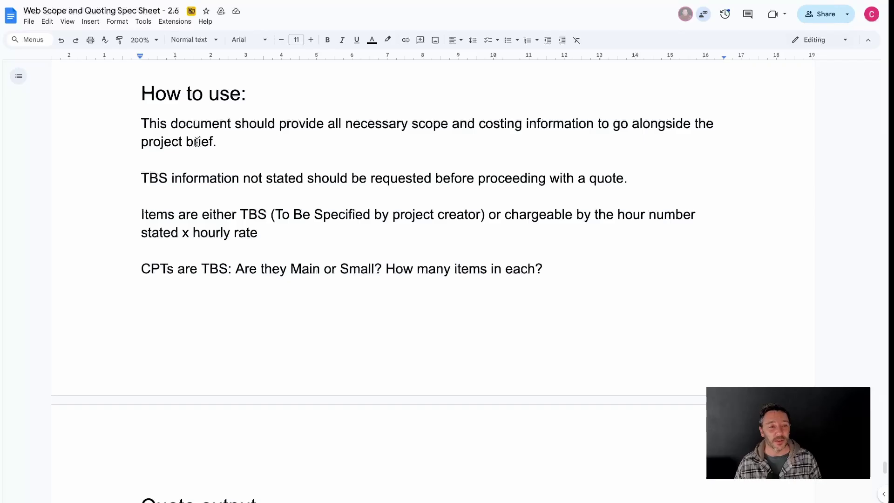
scroll(198, 142, down, 1)
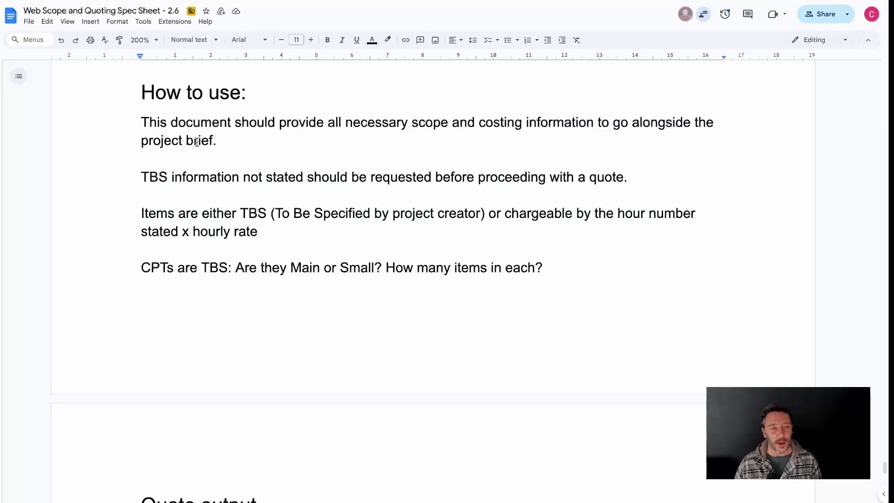
scroll(198, 142, down, 1)
scroll(220, 98, up, 2)
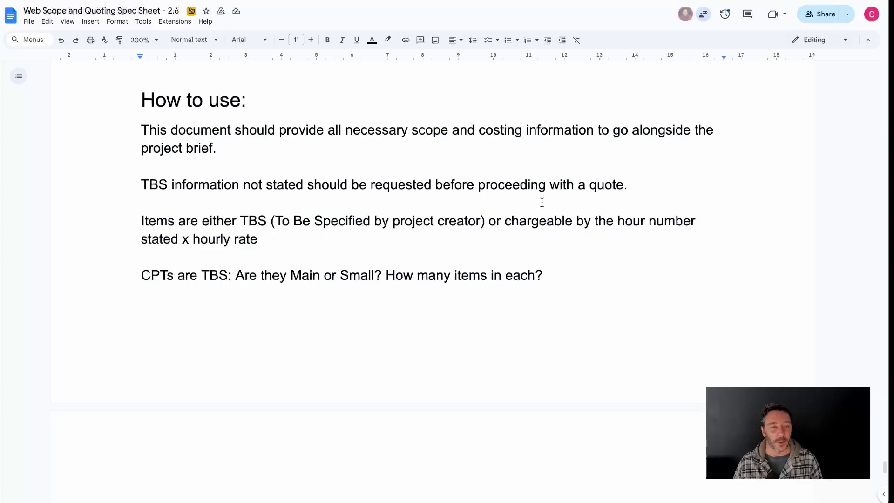
Highlight the line "CPTs are TBS: Are they Main or Small? How many items in each?" in the How to use section
scroll(541, 203, down, 1)
scroll(430, 217, down, 8)
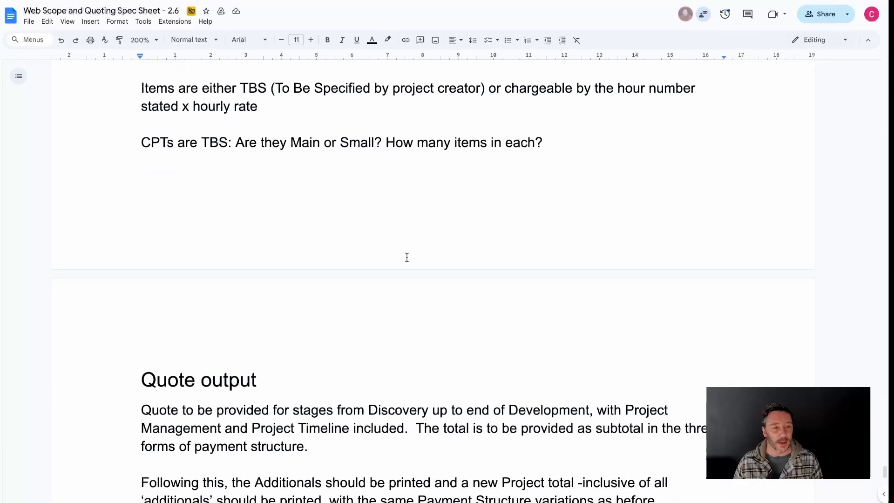
scroll(436, 166, up, 2)
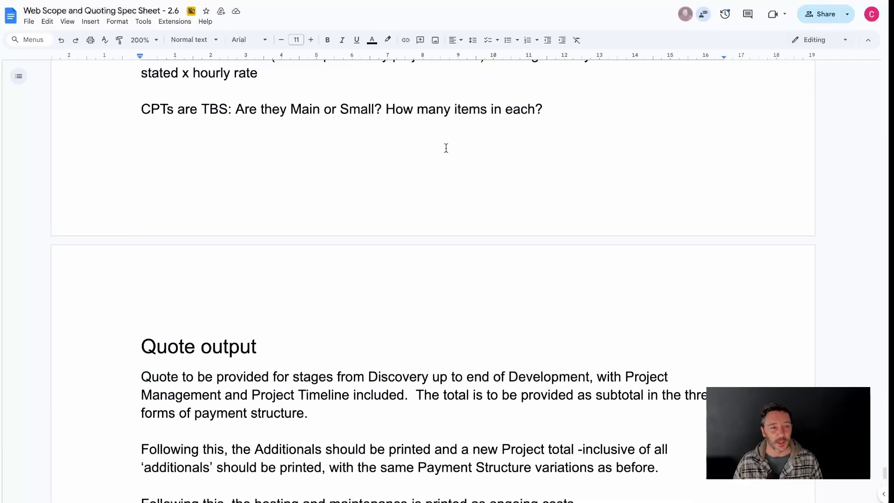
drag(567, 123, 142, 119)
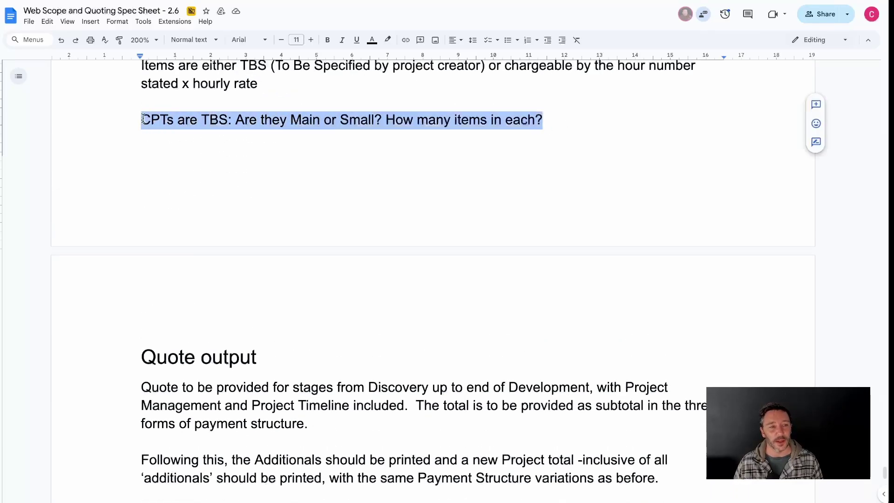
Highlight the CPT question line in the How to use section again and start a new line beneath it
click(262, 122)
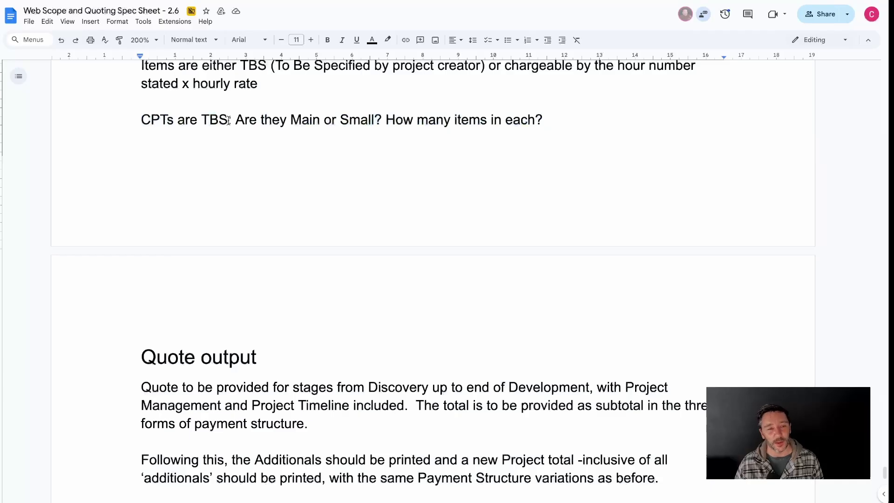
triple_click(142, 120)
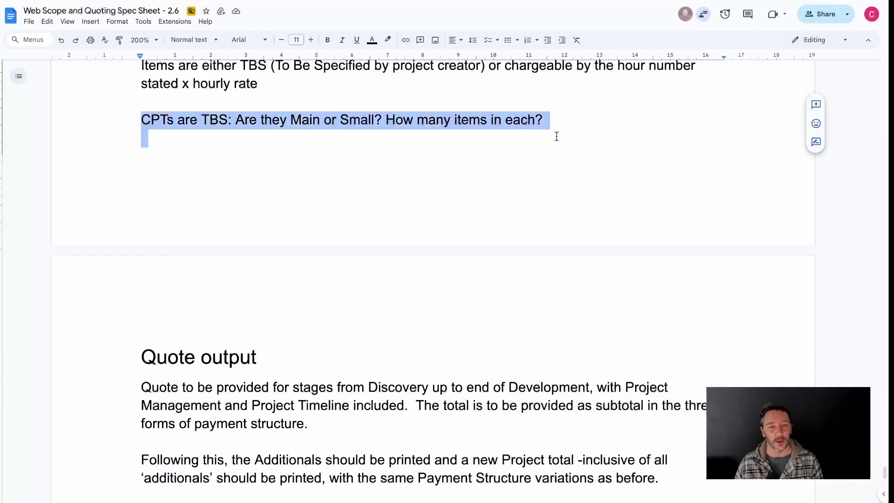
click(576, 117)
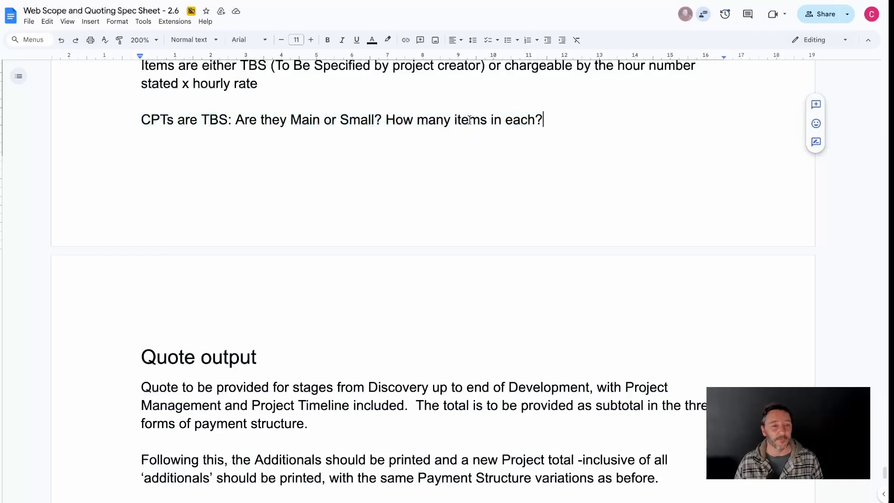
key(Return)
Read the Quote output section and the Scoping information/notes section with its TBS items, stage rules and CPT notes
scroll(569, 133, down, 2)
scroll(570, 133, up, 2)
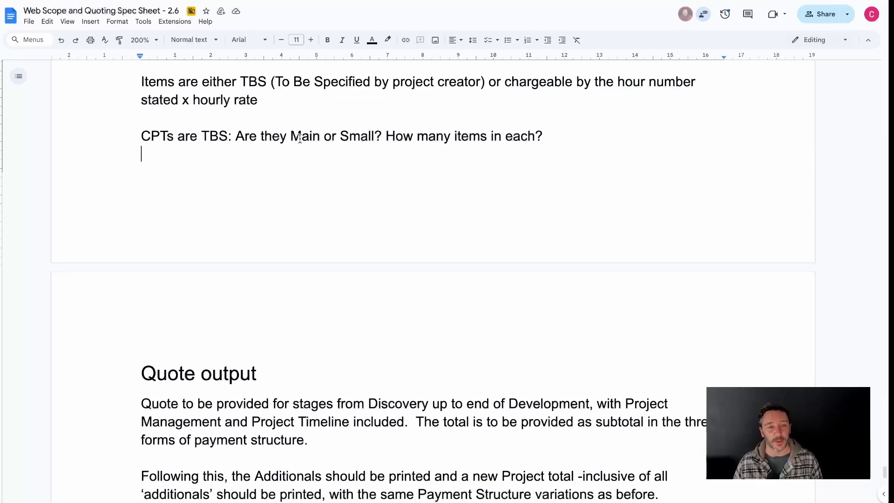
scroll(616, 224, down, 5)
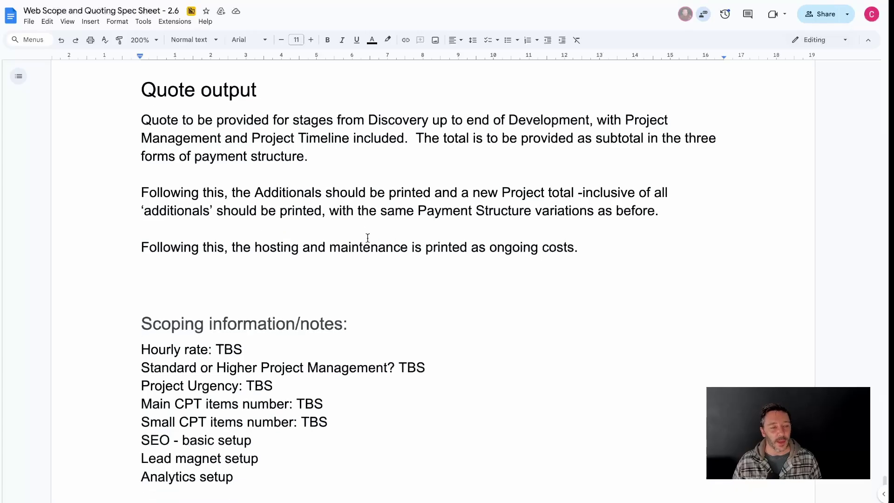
scroll(368, 238, down, 7)
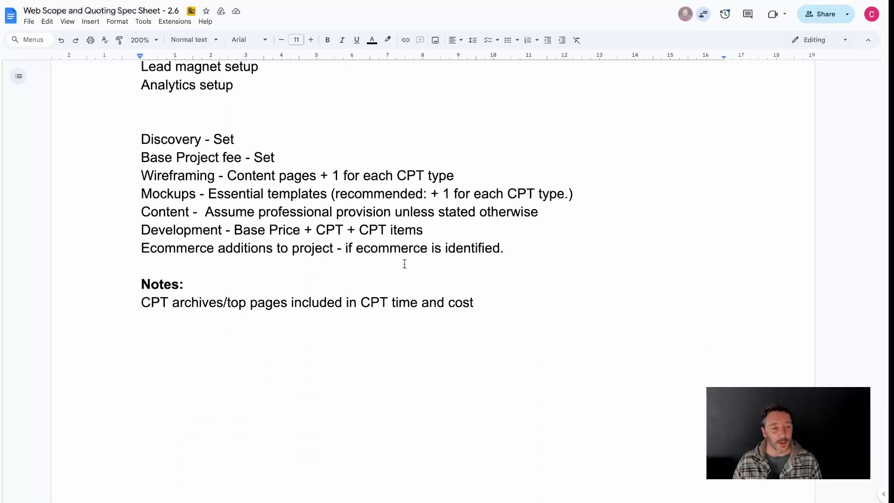
scroll(405, 264, down, 2)
scroll(405, 264, up, 3)
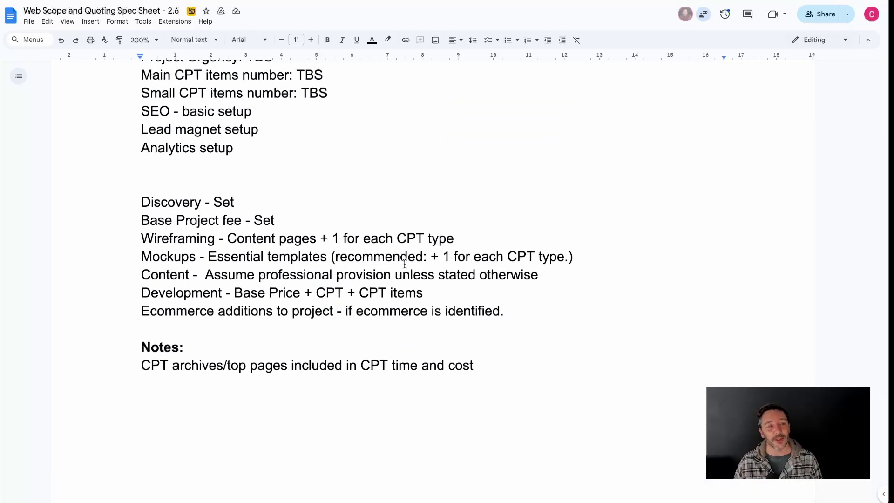
scroll(405, 265, up, 1)
scroll(405, 265, up, 2)
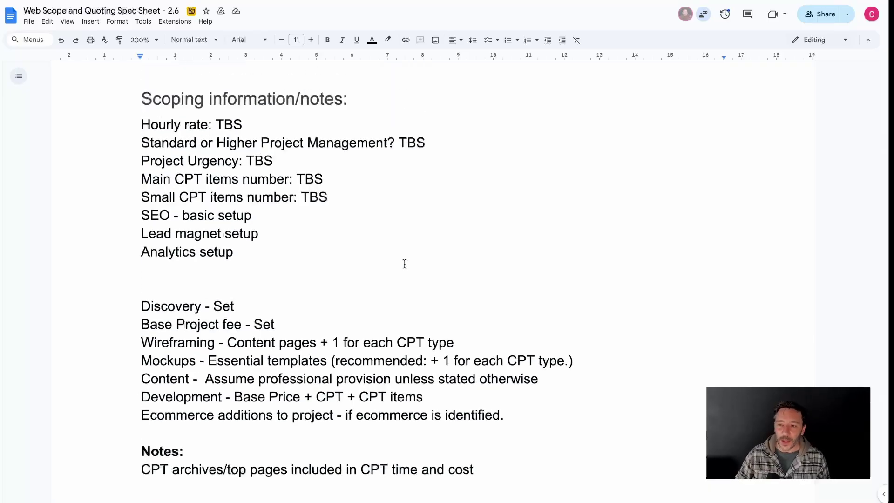
Skim back through the Analytics, Custom Post Types and Development sections towards the start of the spec sheet
scroll(405, 264, down, 20)
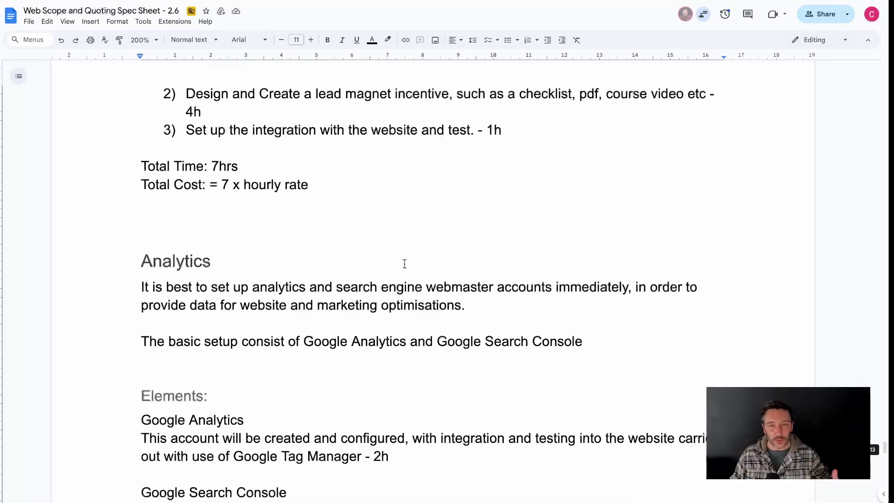
scroll(405, 264, up, 20)
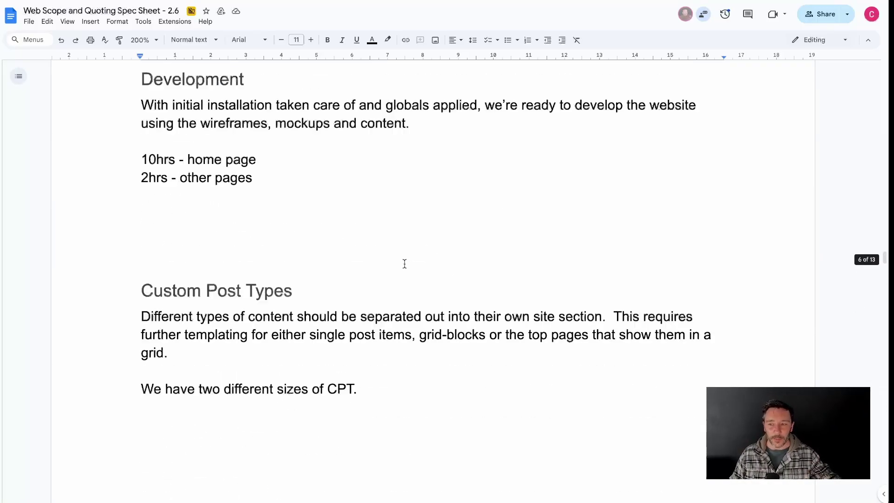
scroll(405, 264, up, 20)
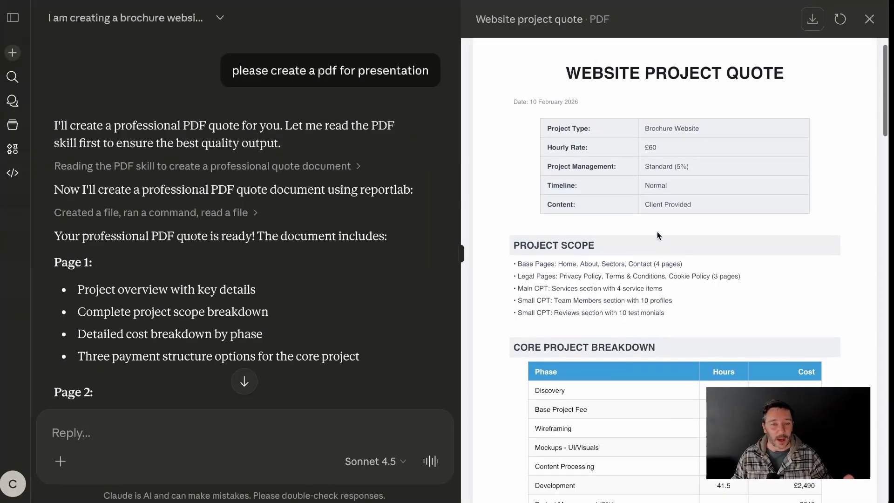
Switch to Claude and review the Website project quote PDF's project scope, Core Project Breakdown and Payment Structure Options
scroll(658, 235, down, 7)
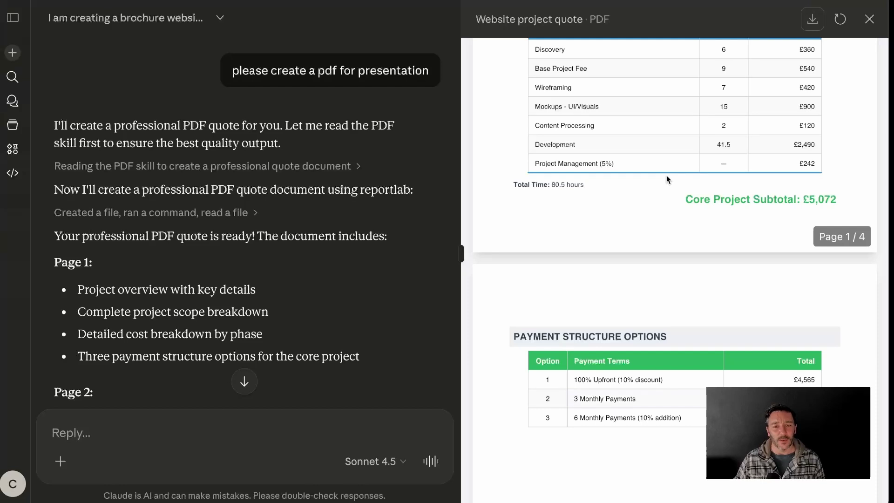
scroll(667, 179, down, 4)
scroll(667, 178, up, 4)
scroll(667, 179, up, 1)
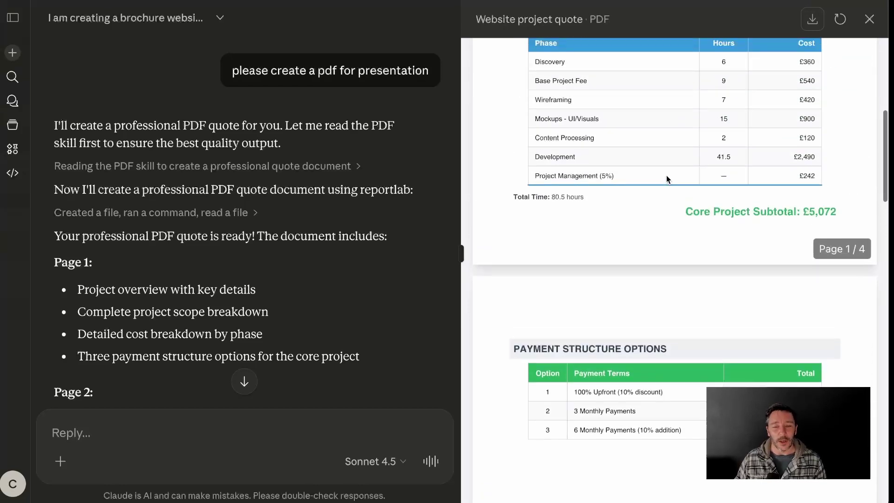
scroll(667, 178, up, 3)
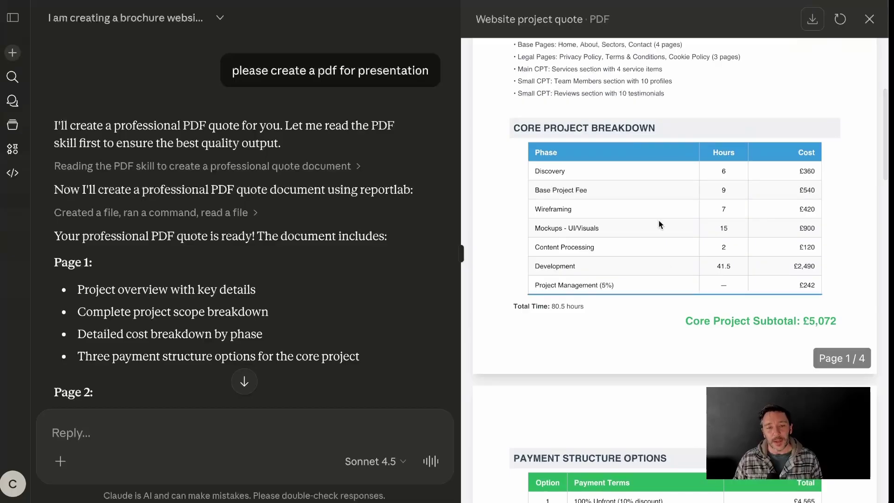
scroll(659, 221, up, 1)
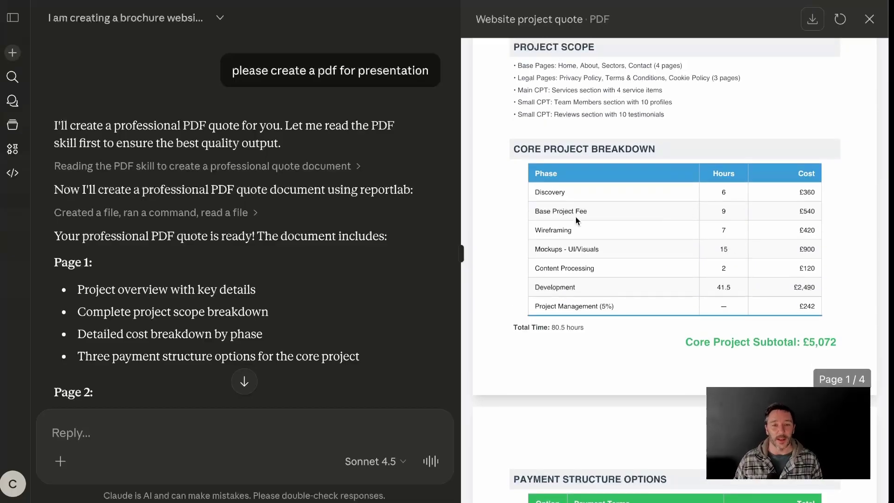
scroll(577, 278, up, 5)
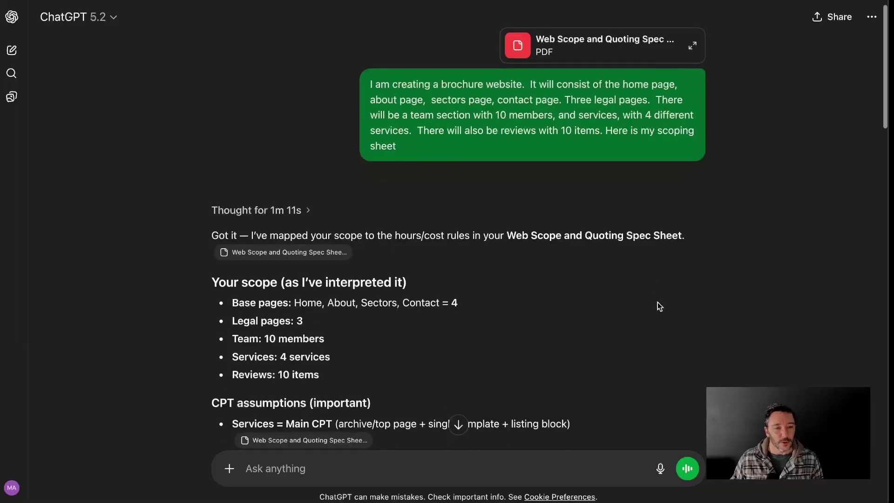
Switch to ChatGPT and review its brochure website quote, covering the hours breakdown, Option A and B totals, payment options and additionals
scroll(657, 302, down, 10)
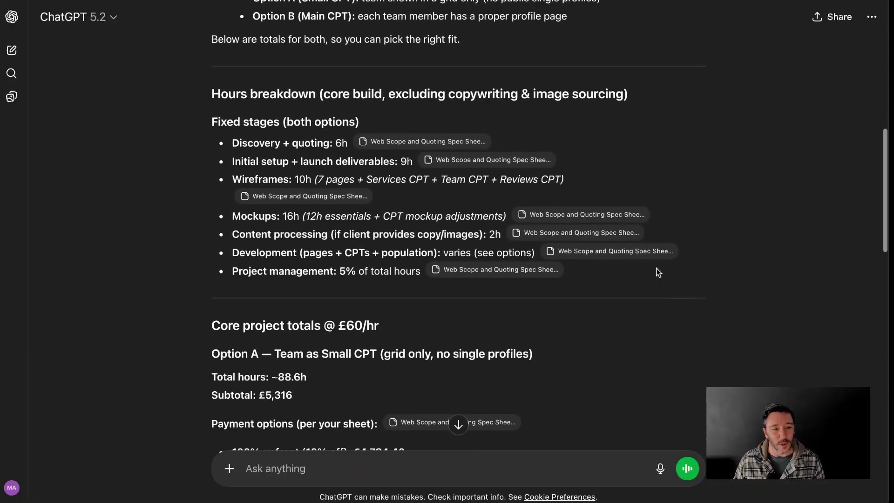
scroll(607, 275, down, 6)
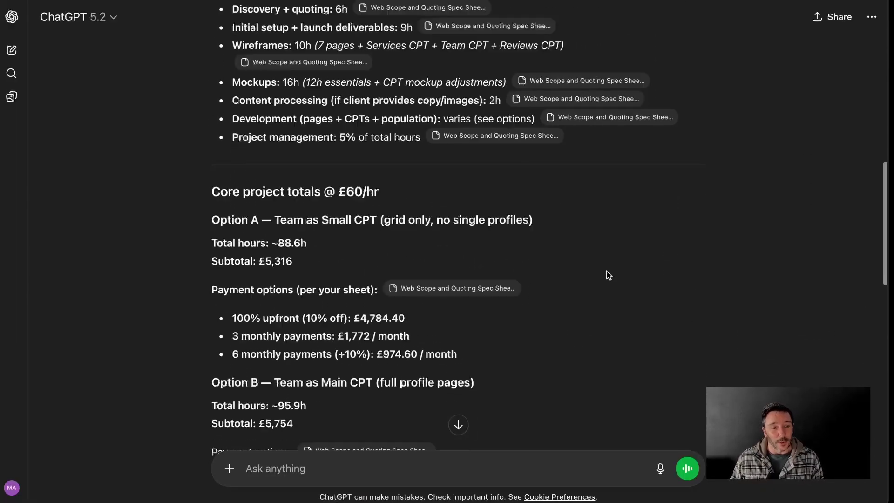
scroll(609, 276, down, 2)
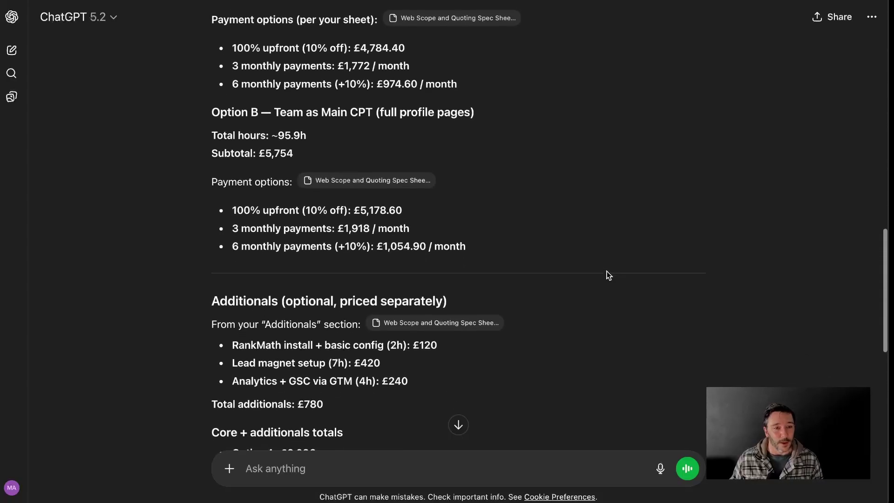
scroll(608, 274, down, 14)
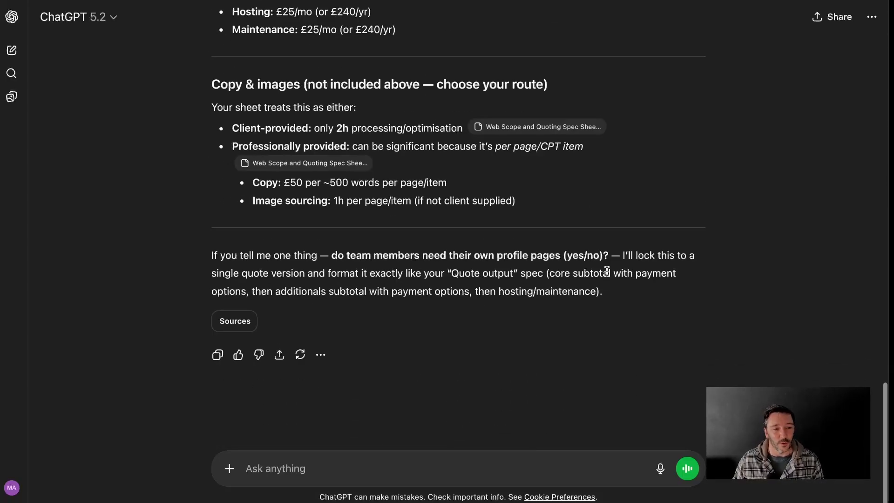
scroll(607, 274, up, 10)
scroll(608, 275, up, 4)
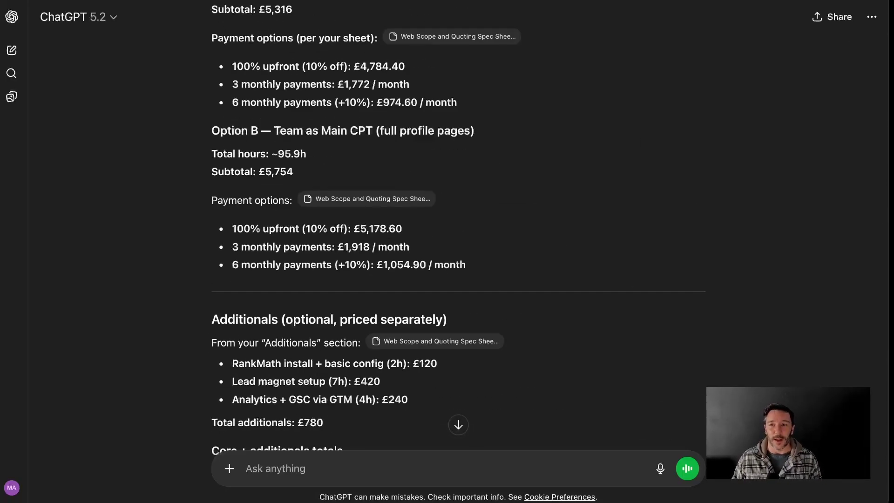